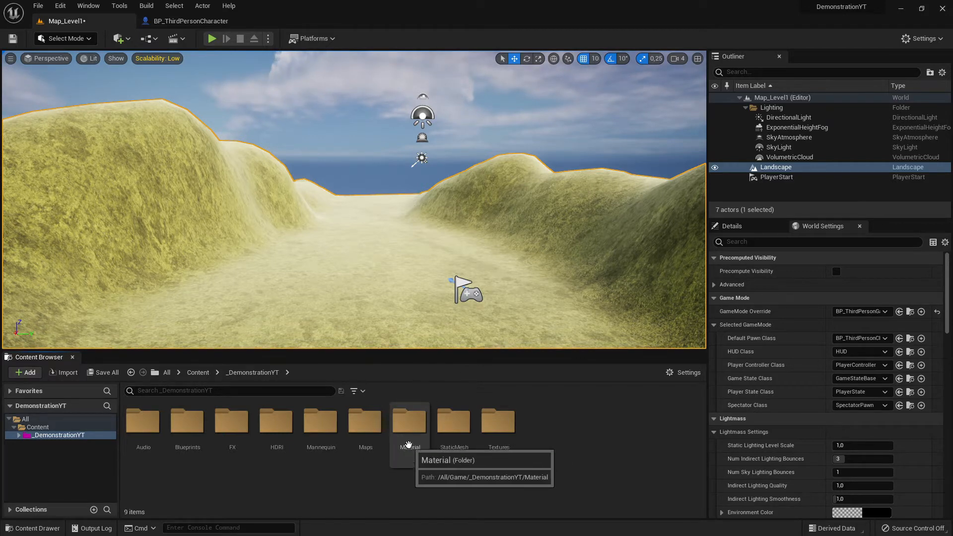
right_click(317, 487)
mouse_move(341, 476)
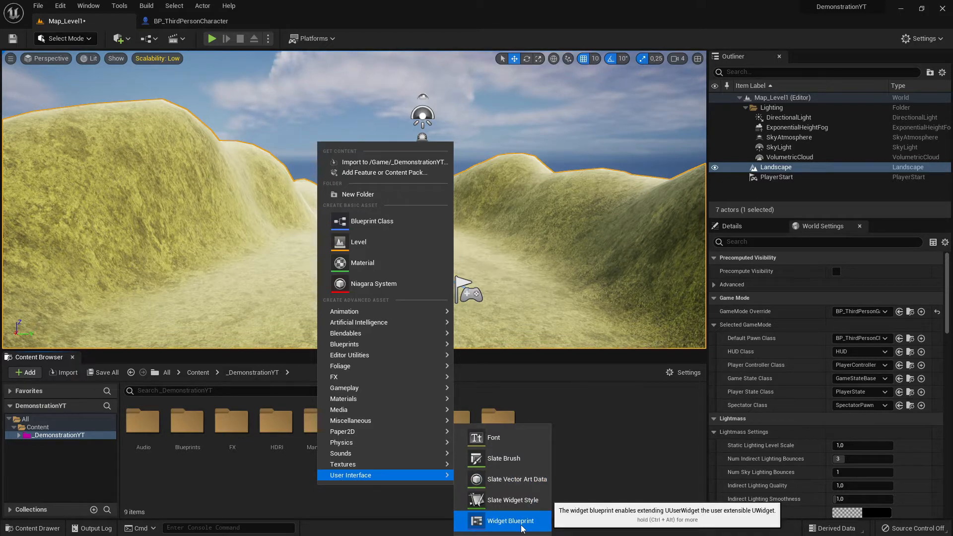
click(618, 430)
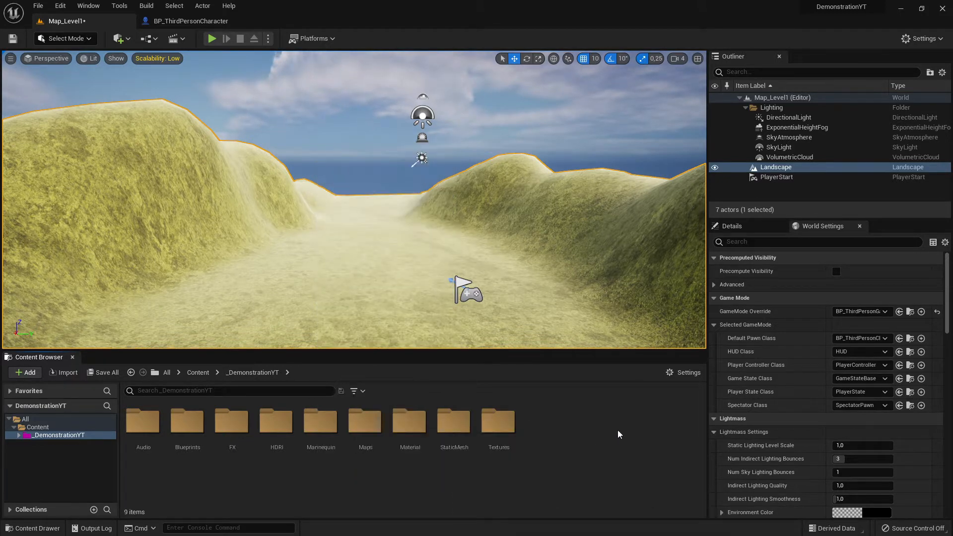
right_click(335, 480)
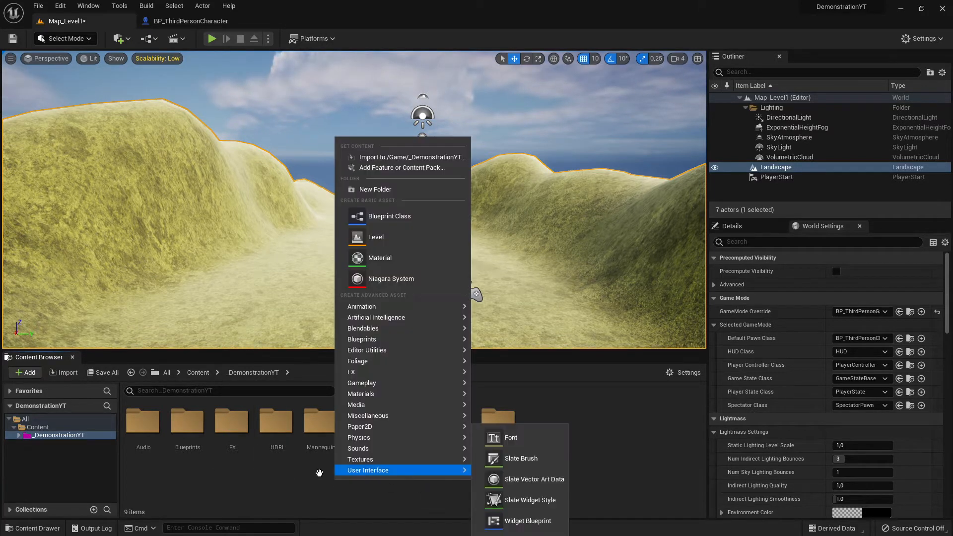
click(20, 374)
mouse_move(33, 358)
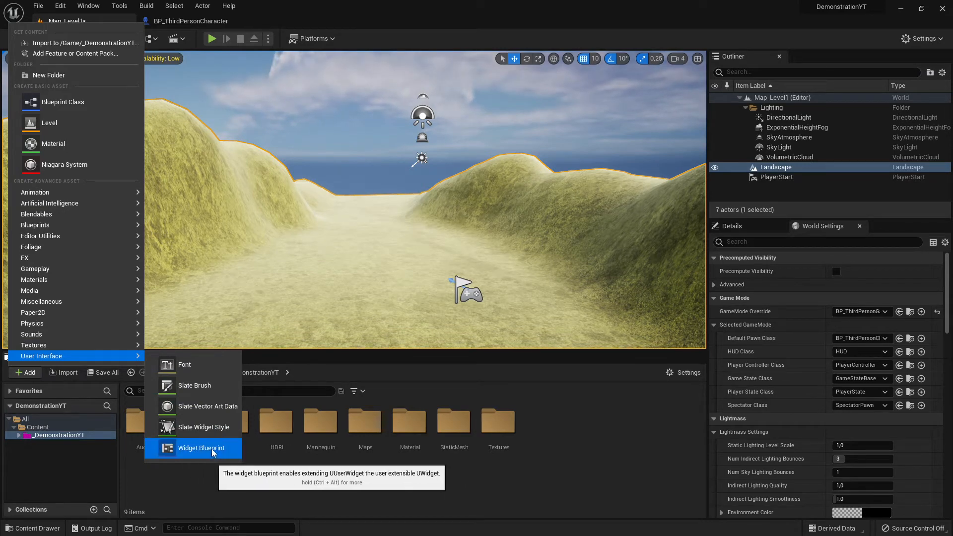
click(335, 492)
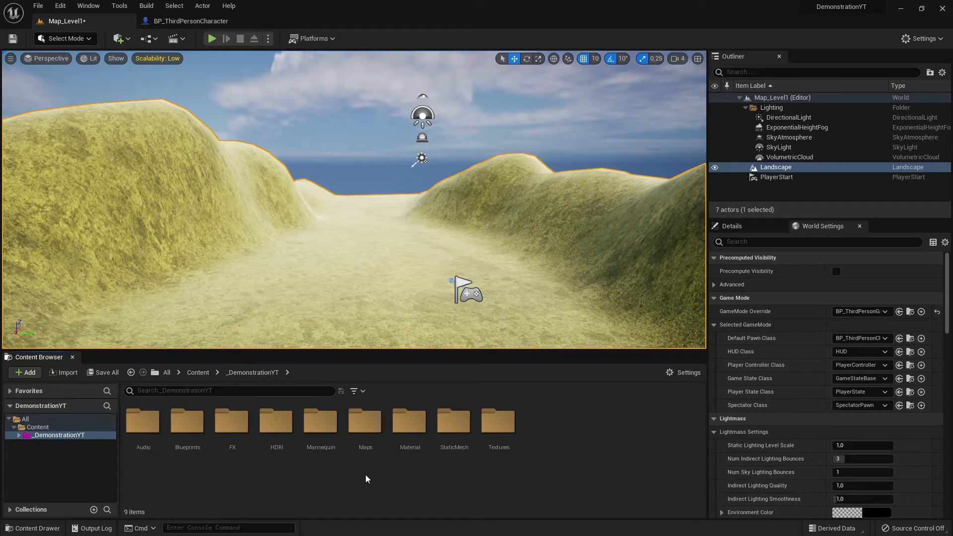
- Create a folder named UI inside the _DemonstrationYT content folder and open it
click(49, 435)
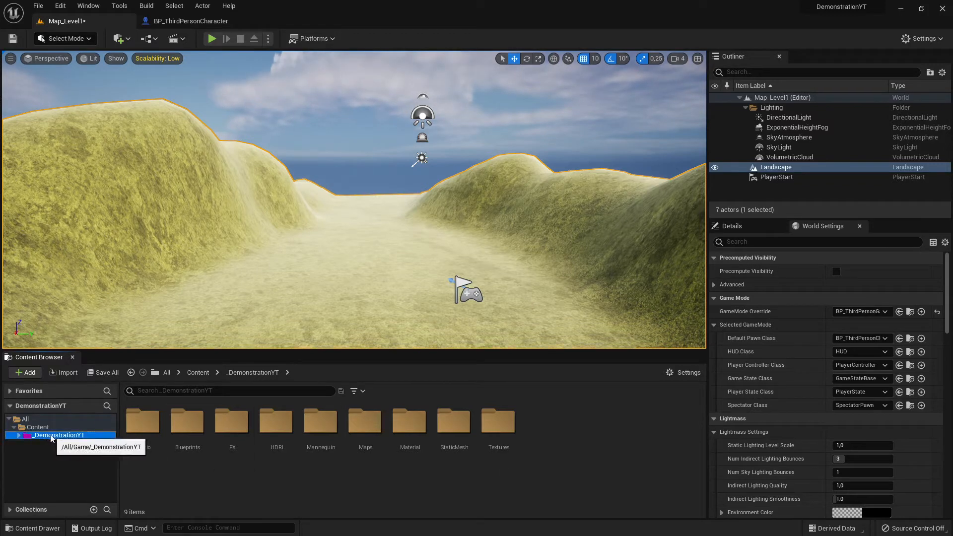
click(19, 435)
click(19, 435)
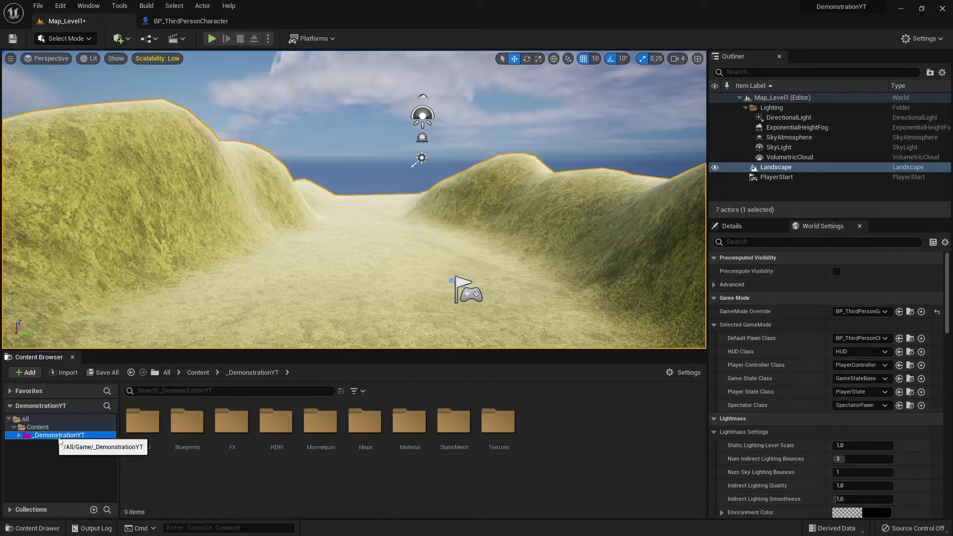
right_click(563, 431)
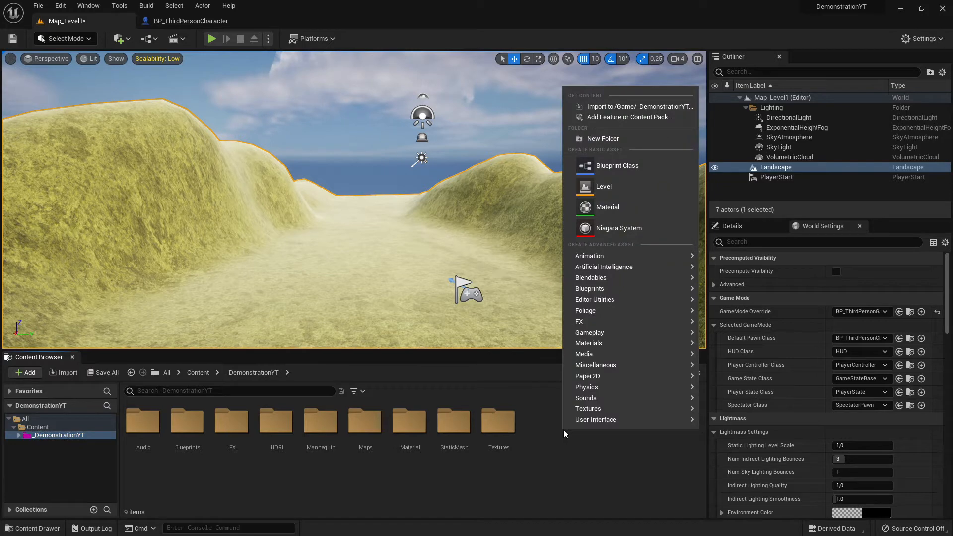
click(594, 140)
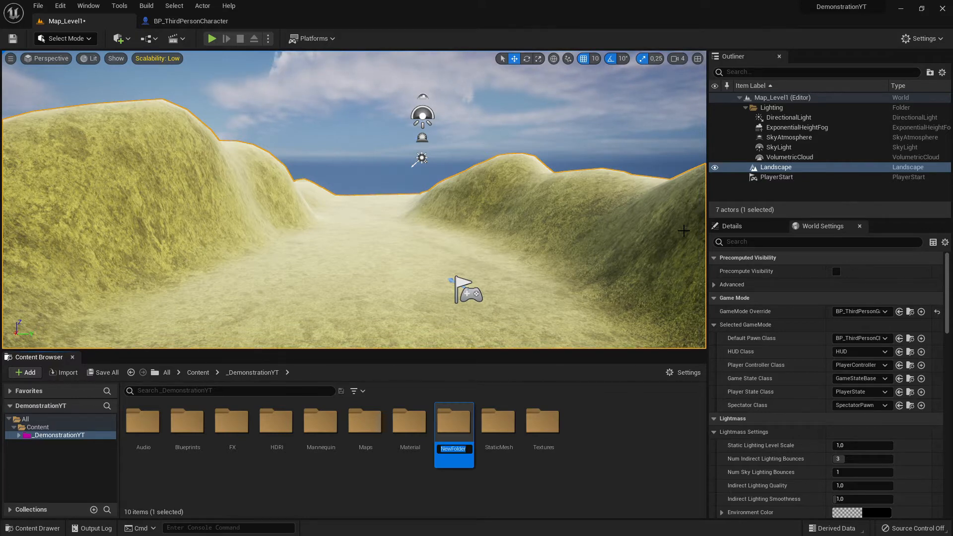
text(User)
text( Interfa)
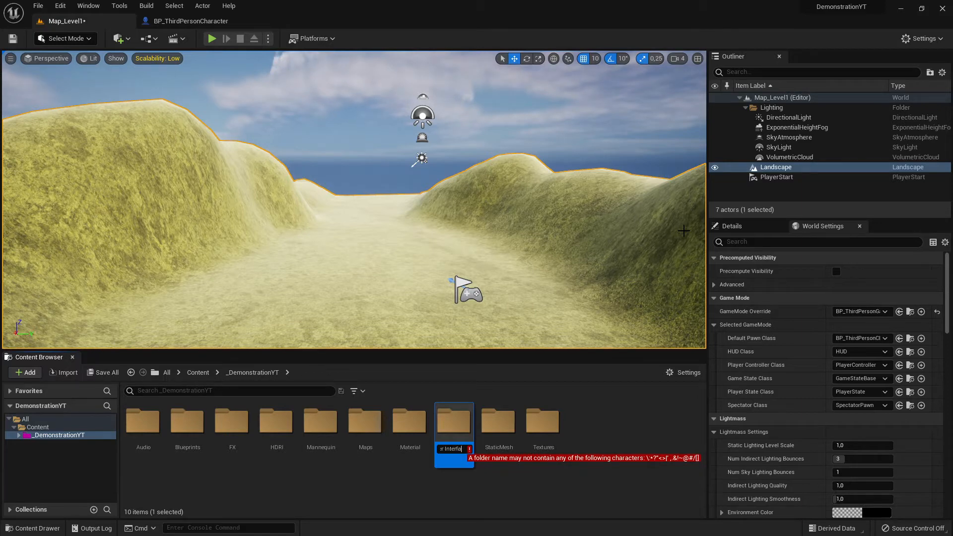
text(ce)
key(BackSpace)
key(BackSpace)
key(BackSpace)
key(BackSpace)
key(BackSpace)
key(BackSpace)
key(BackSpace)
key(BackSpace)
key(BackSpace)
key(BackSpace)
key(BackSpace)
key(BackSpace)
key(BackSpace)
key(BackSpace)
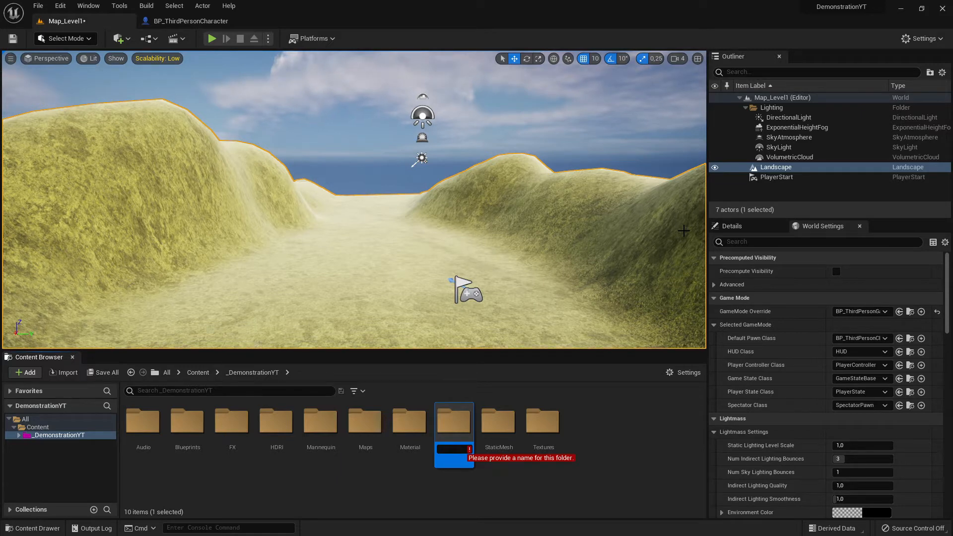
text(UI)
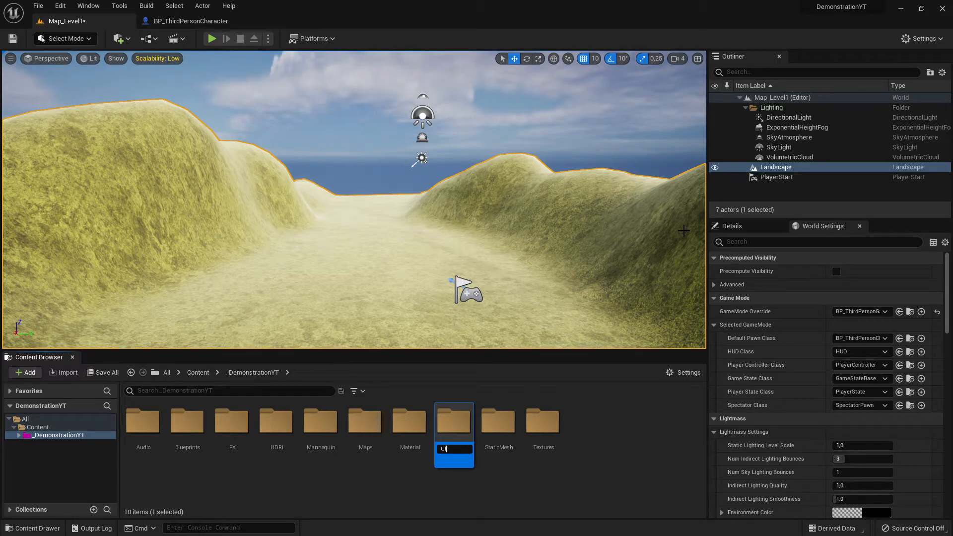
key(Return)
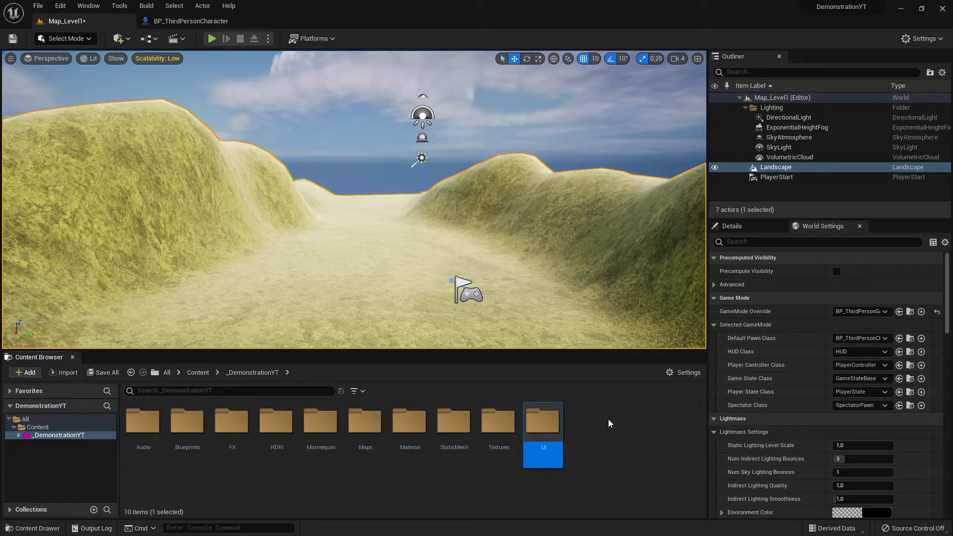
click(608, 480)
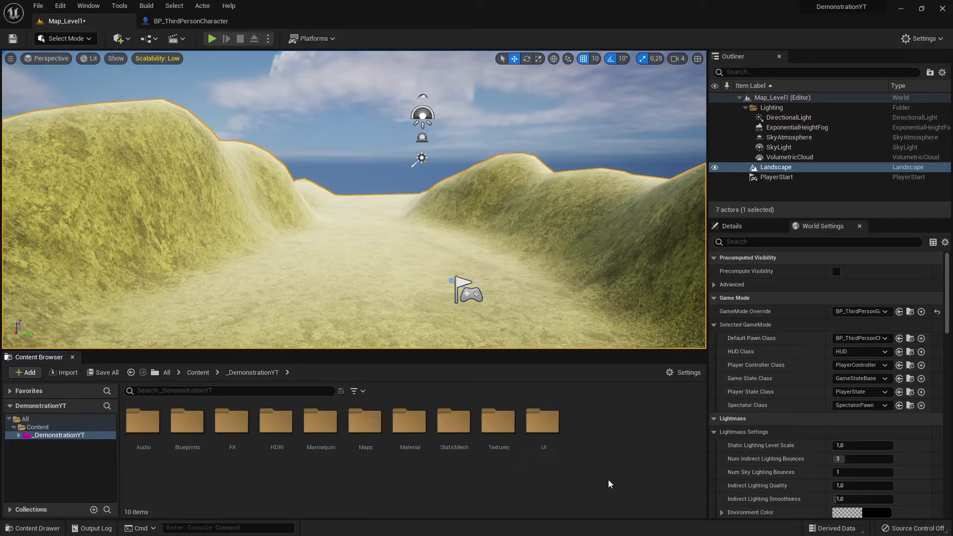
double_click(553, 454)
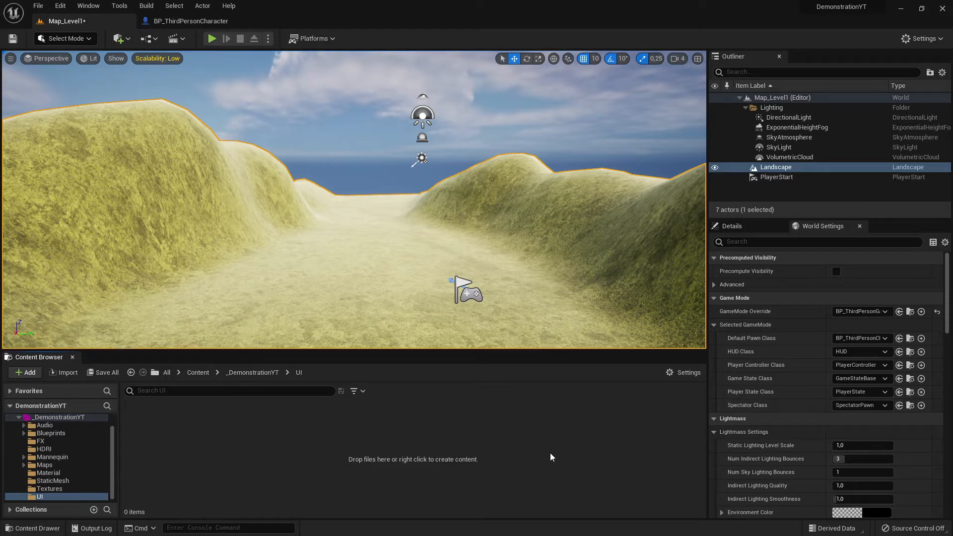
- Create a trial widget blueprint with User Widget as its root in the UI folder and delete it again
right_click(290, 448)
right_click(252, 459)
right_click(252, 459)
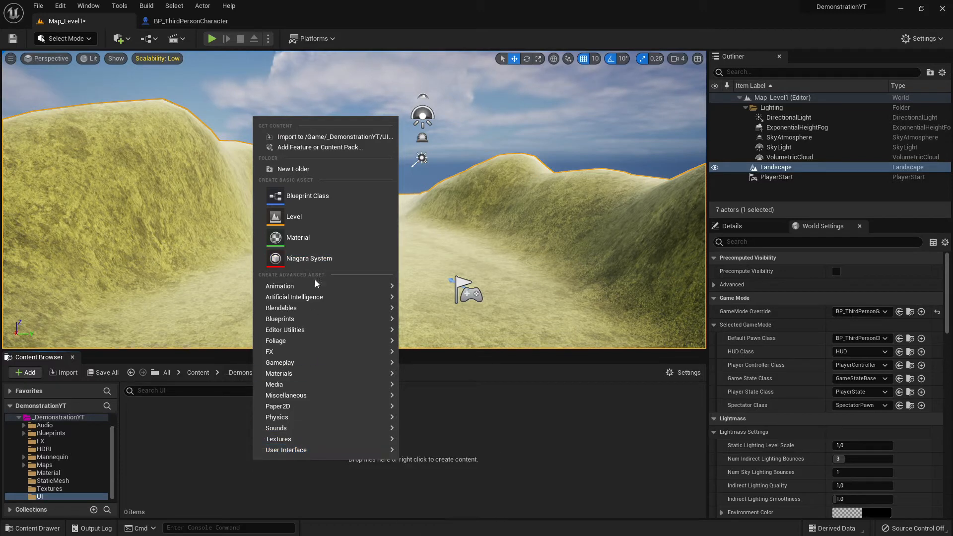
mouse_move(298, 451)
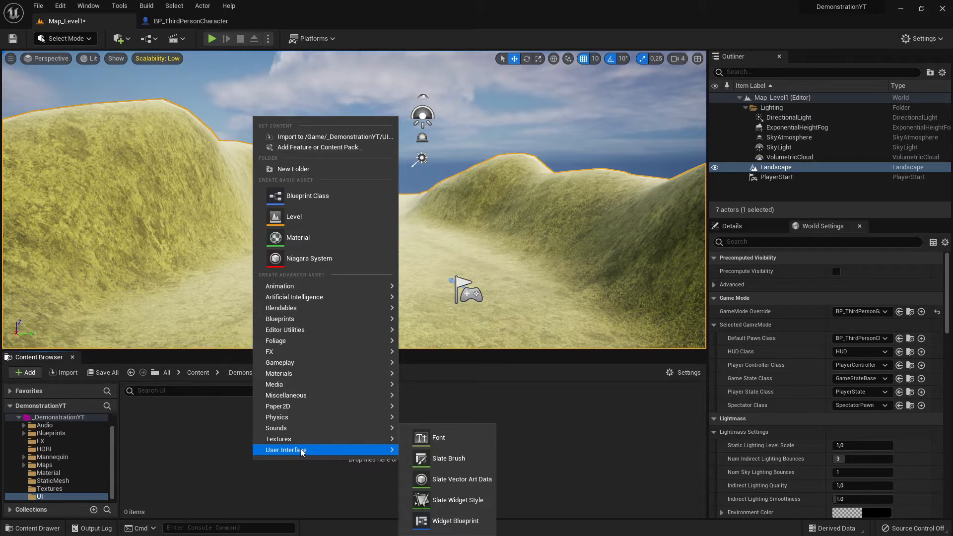
click(453, 521)
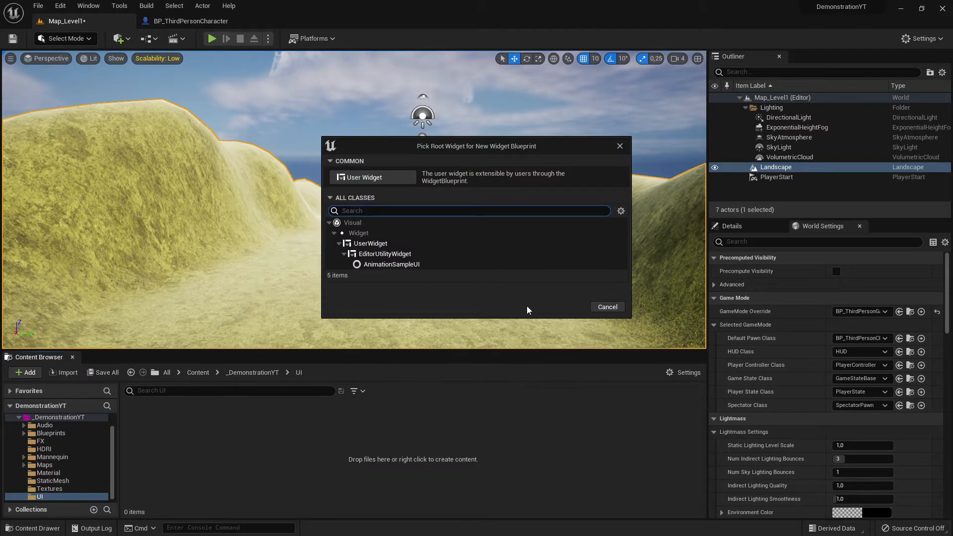
drag(478, 144, 458, 165)
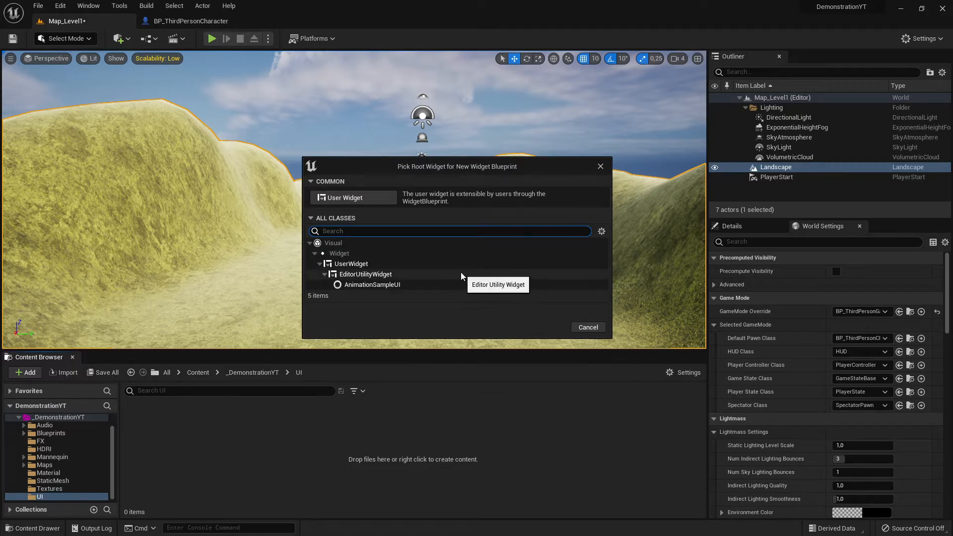
click(354, 198)
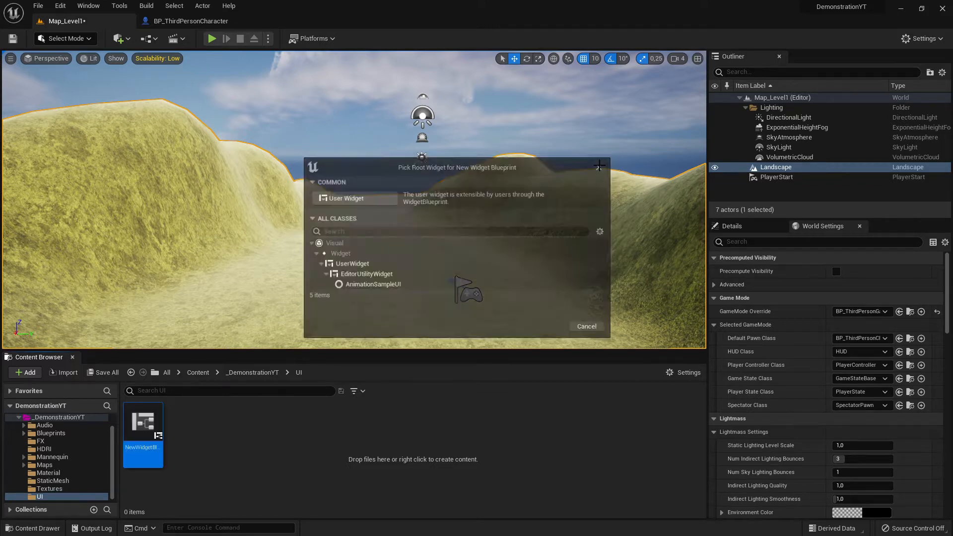
key(Return)
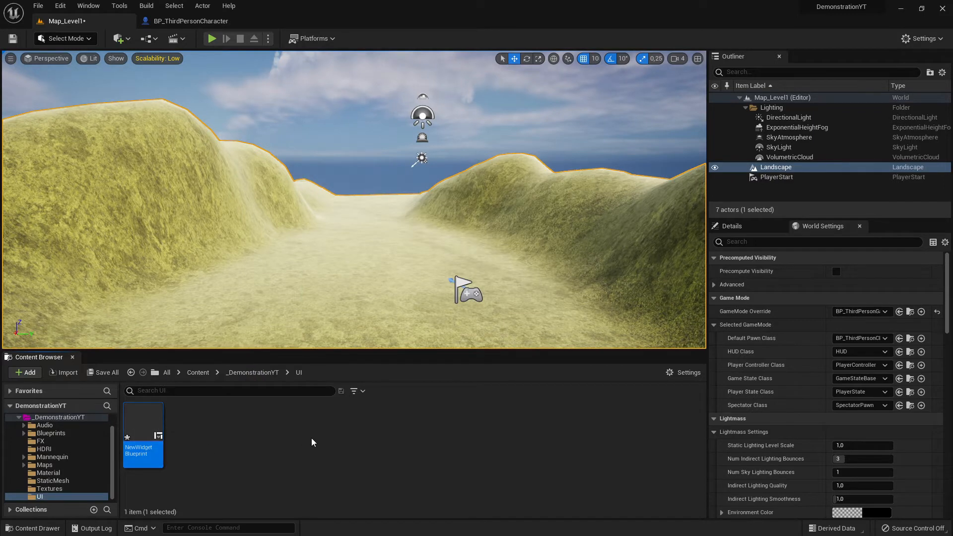
key(Delete)
click(392, 429)
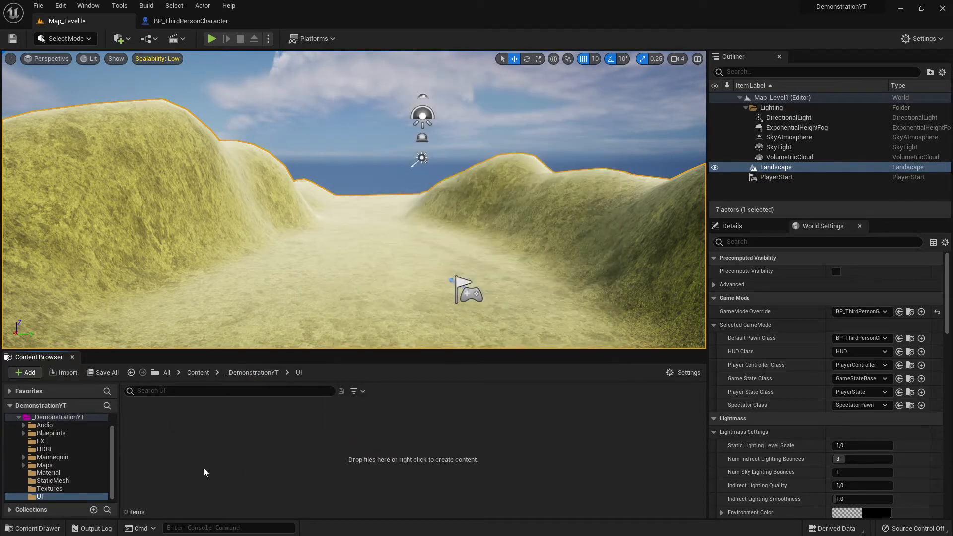
- Create a widget blueprint named WB_Menu in the UI folder with UserWidget as its root class, and save all content
right_click(203, 469)
mouse_move(248, 460)
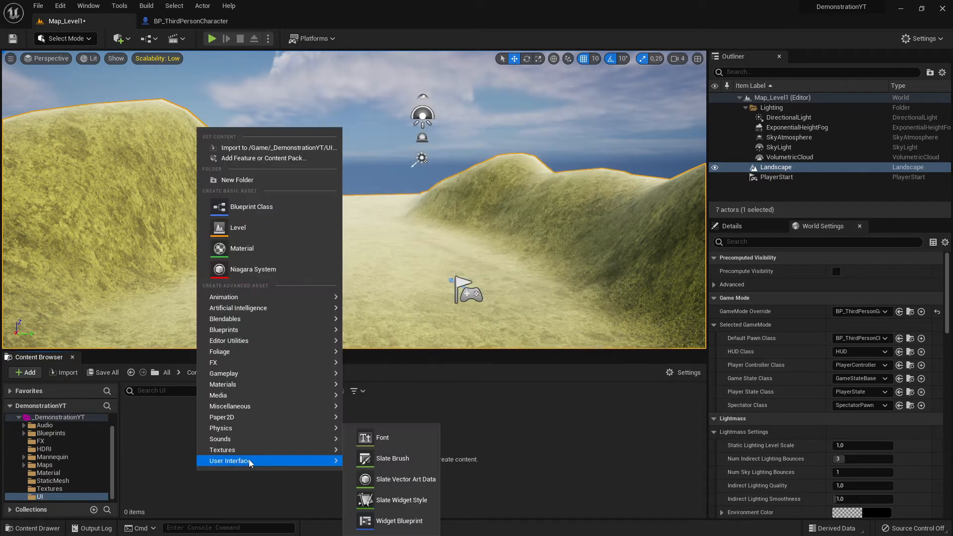
click(416, 525)
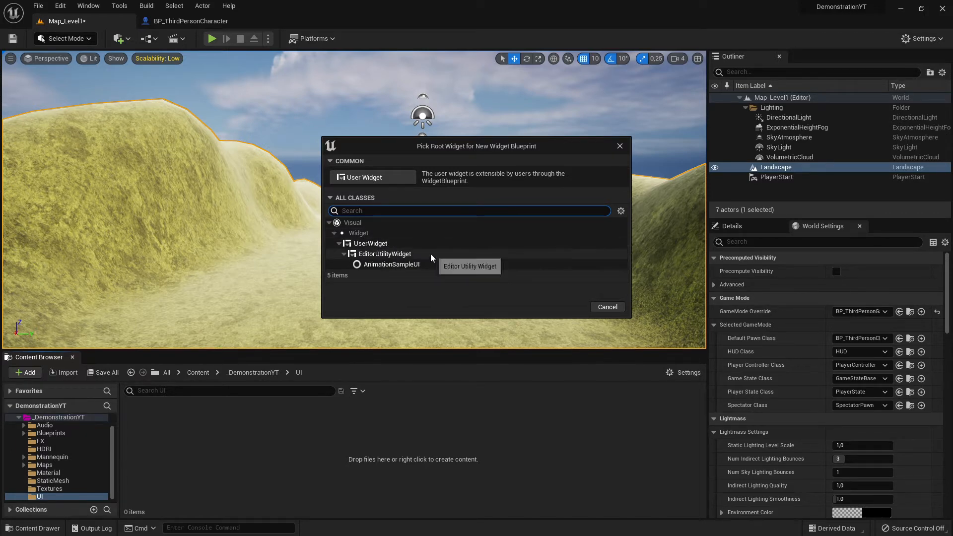
click(387, 243)
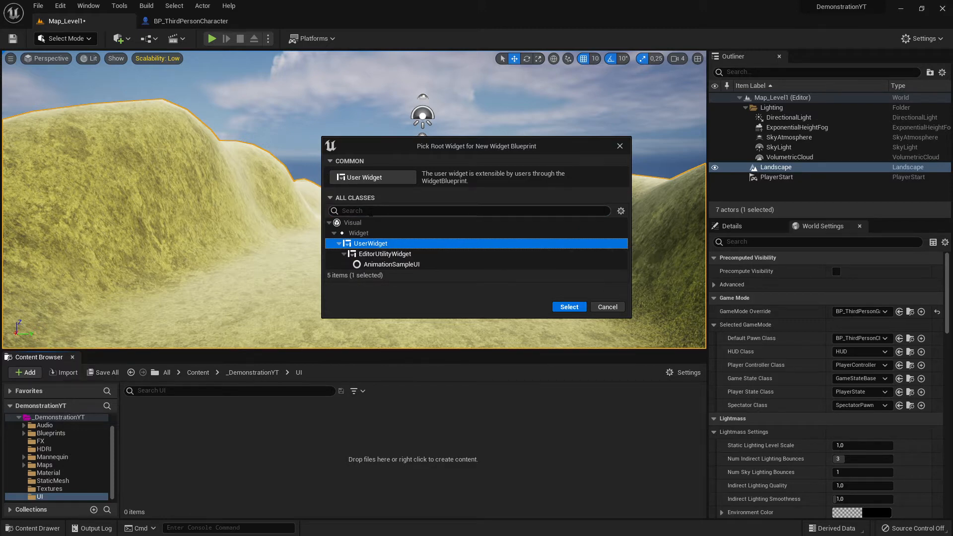
click(569, 307)
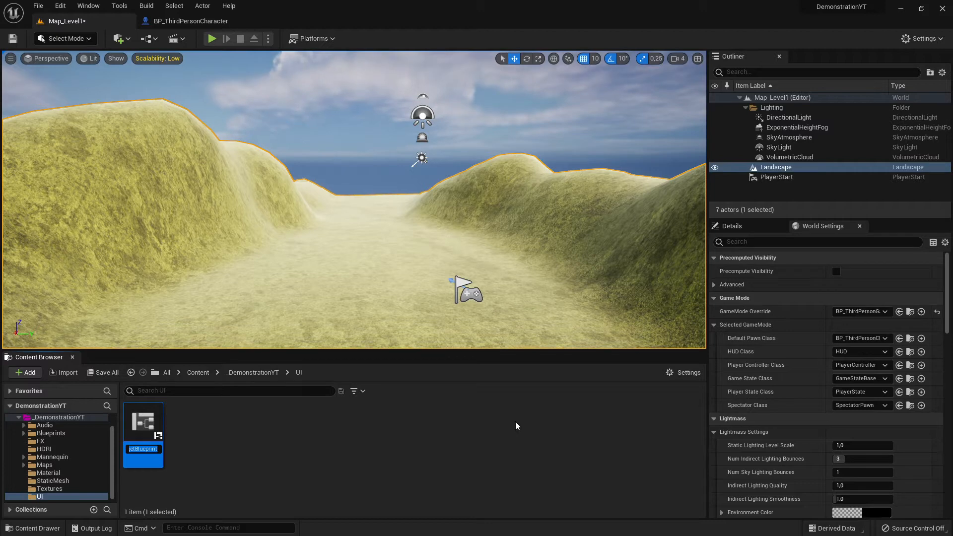
text(WB_)
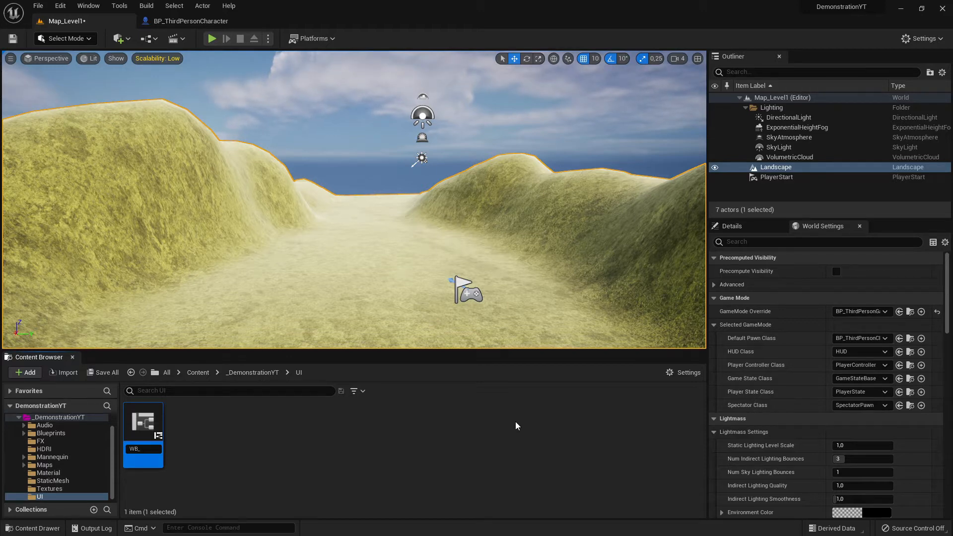
text(Menu)
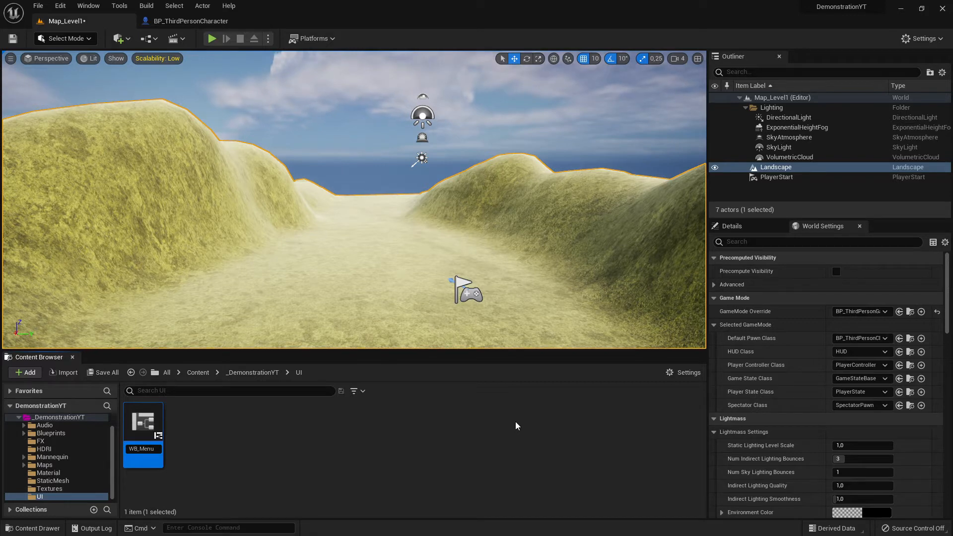
key(Return)
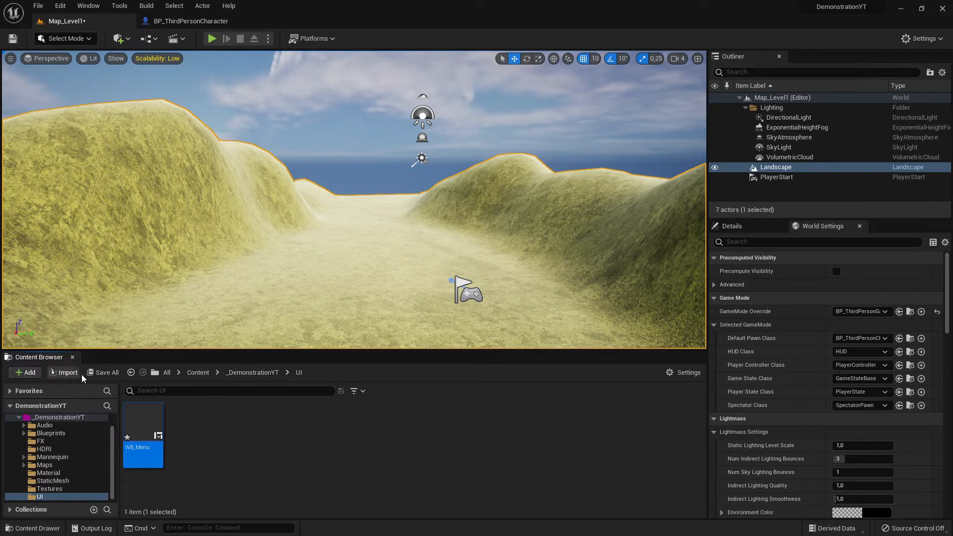
click(102, 372)
click(534, 387)
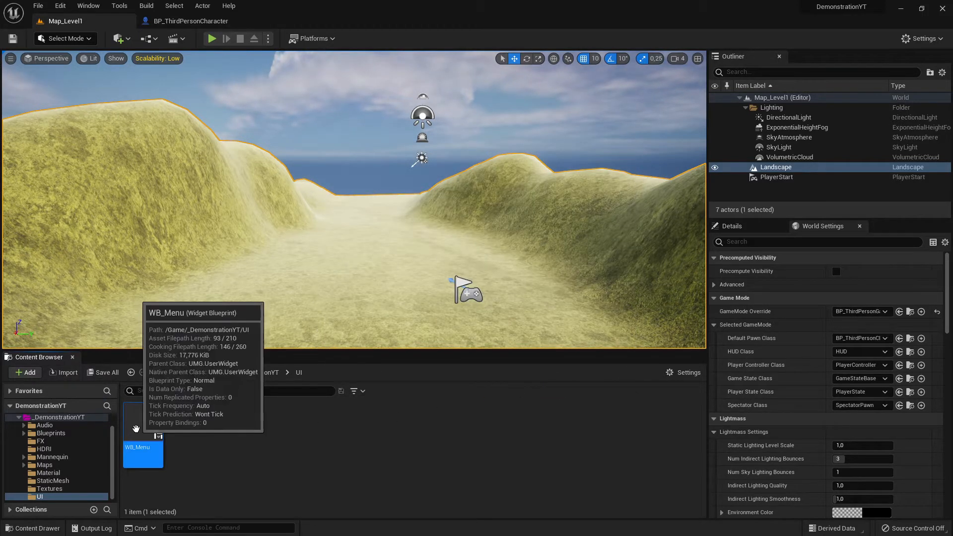
- Open WB_Menu with its editor docked beside Map_Level1 in the main window, and close the BP_ThirdPersonCharacter editor
double_click(147, 419)
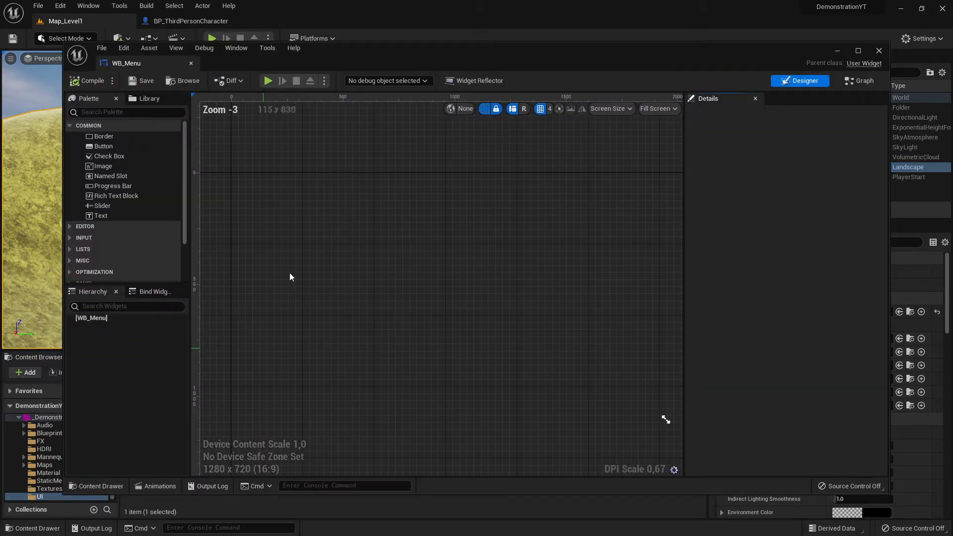
drag(144, 62, 205, 17)
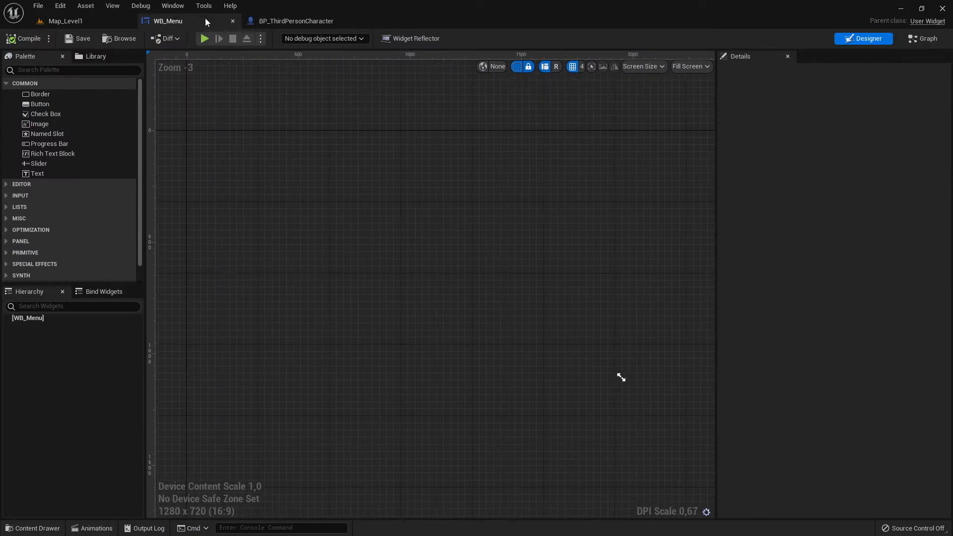
click(318, 21)
click(338, 21)
click(77, 22)
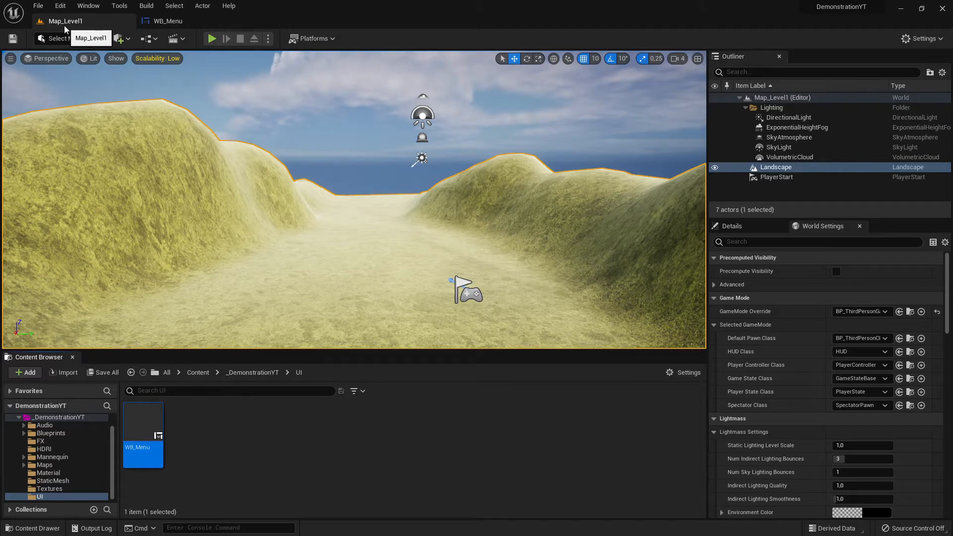
click(169, 23)
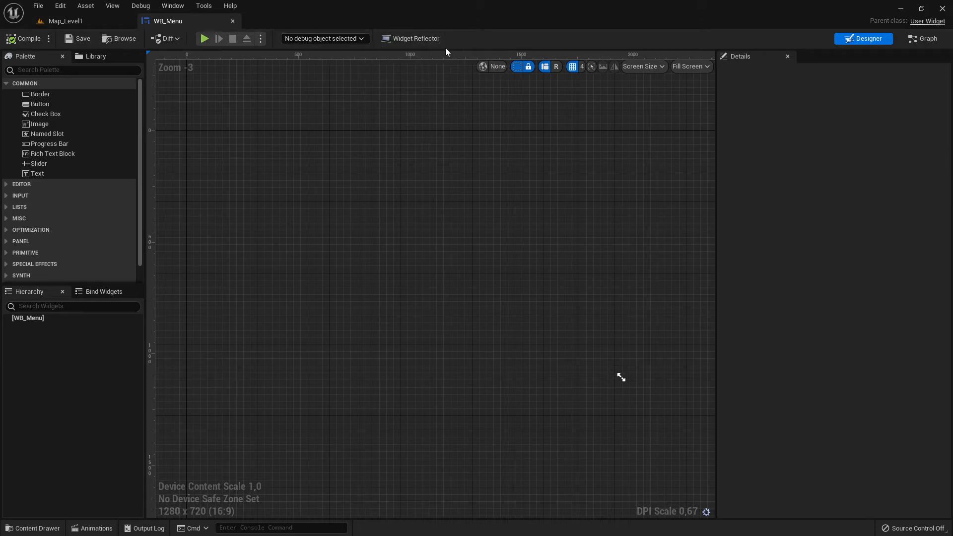
- Open the Widget Reflector to look at its options and close it again
click(431, 42)
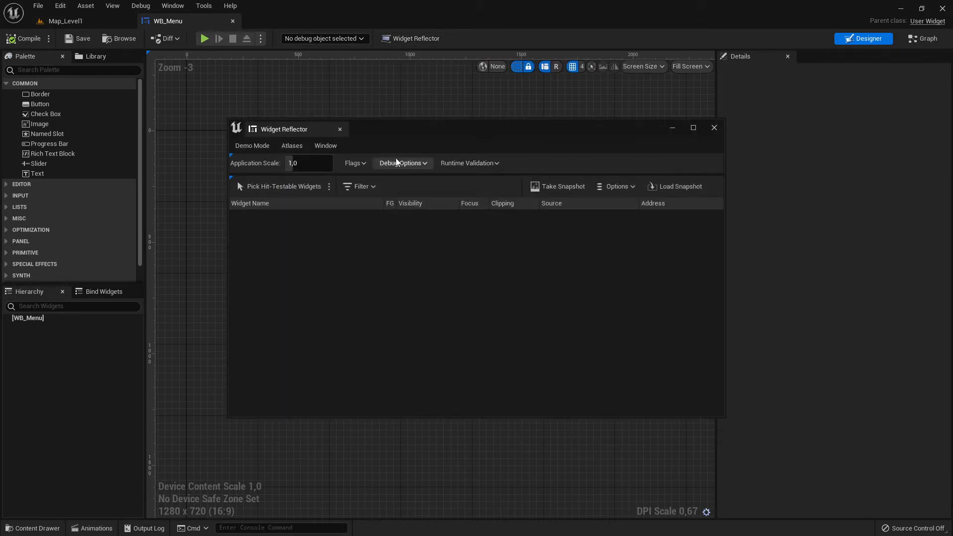
click(341, 129)
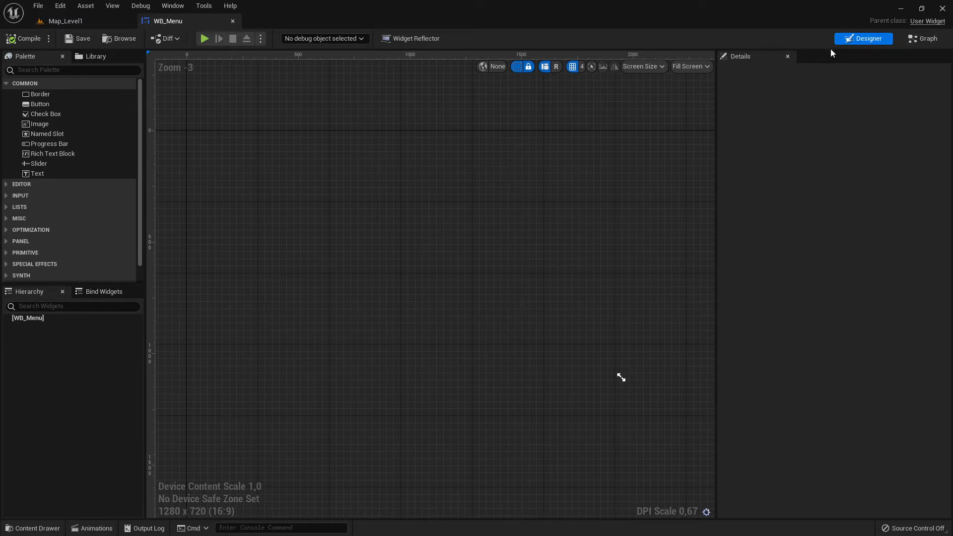
scroll(472, 217, down, 4)
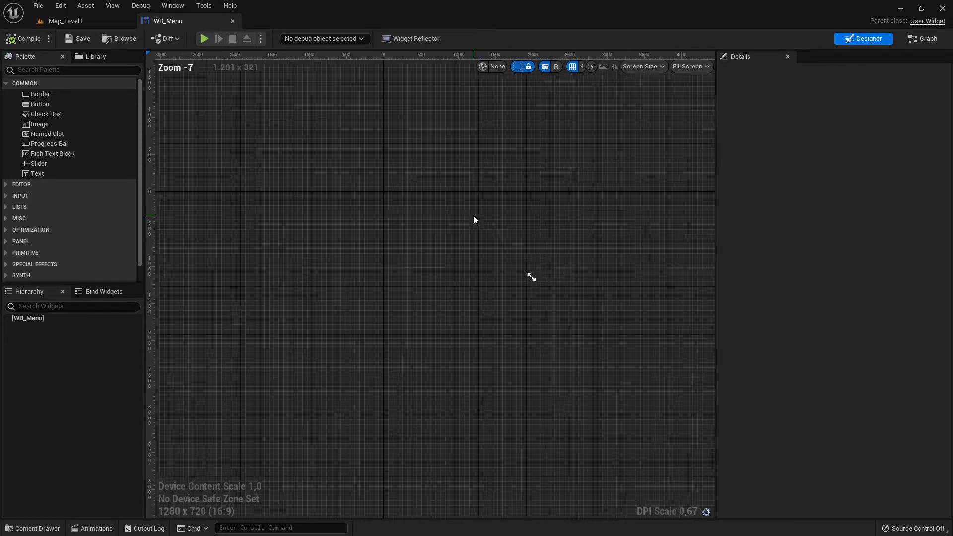
scroll(518, 104, up, 2)
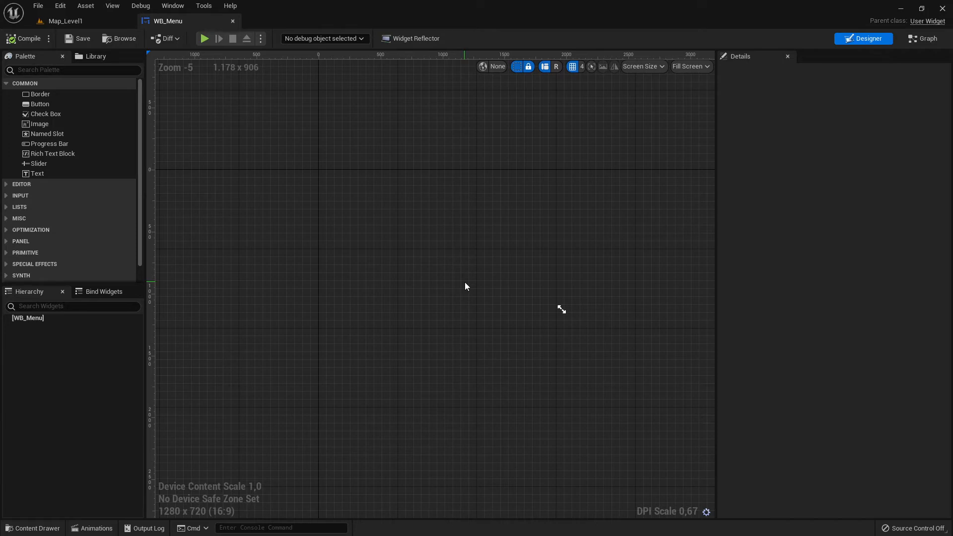
- View the default event nodes in WB_Menu's Event Graph and return to the Designer view
click(932, 39)
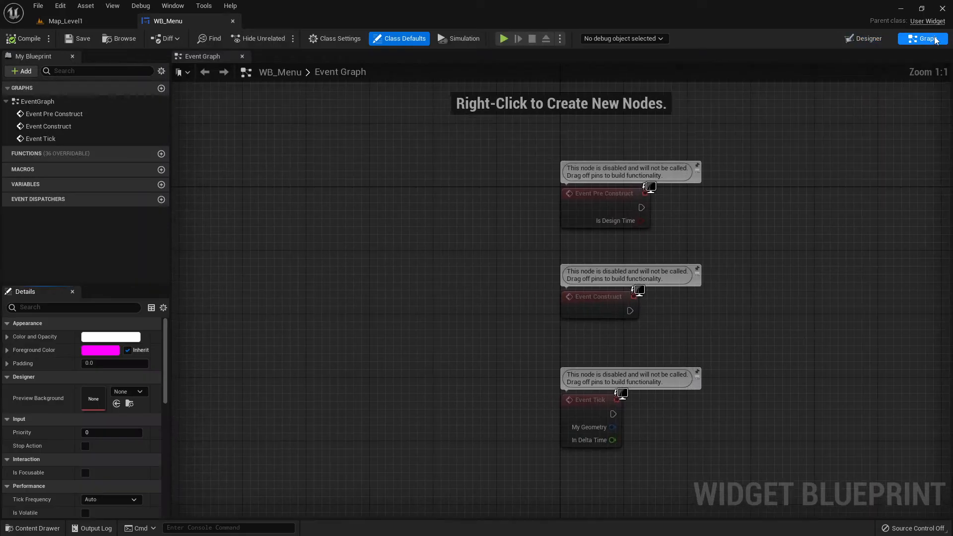
right_drag(502, 212, 215, 196)
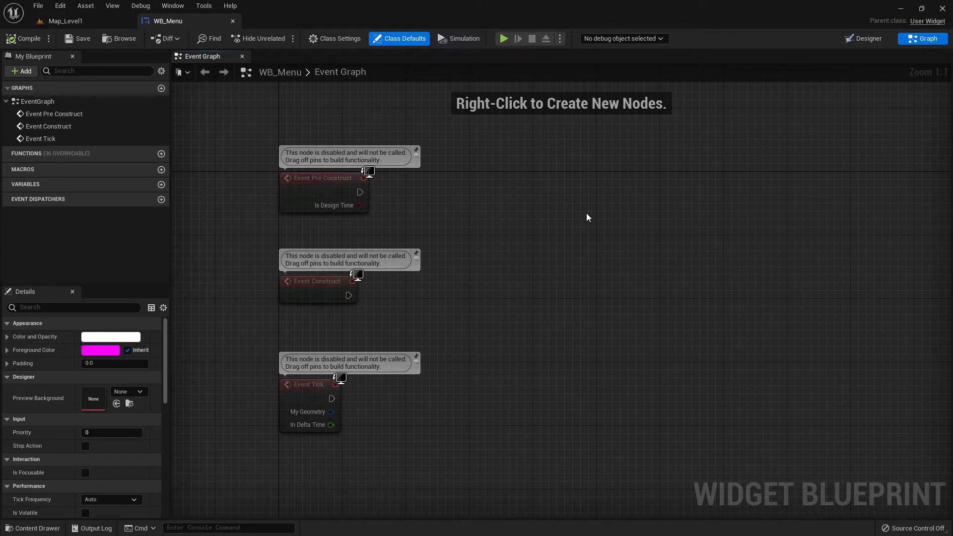
click(862, 40)
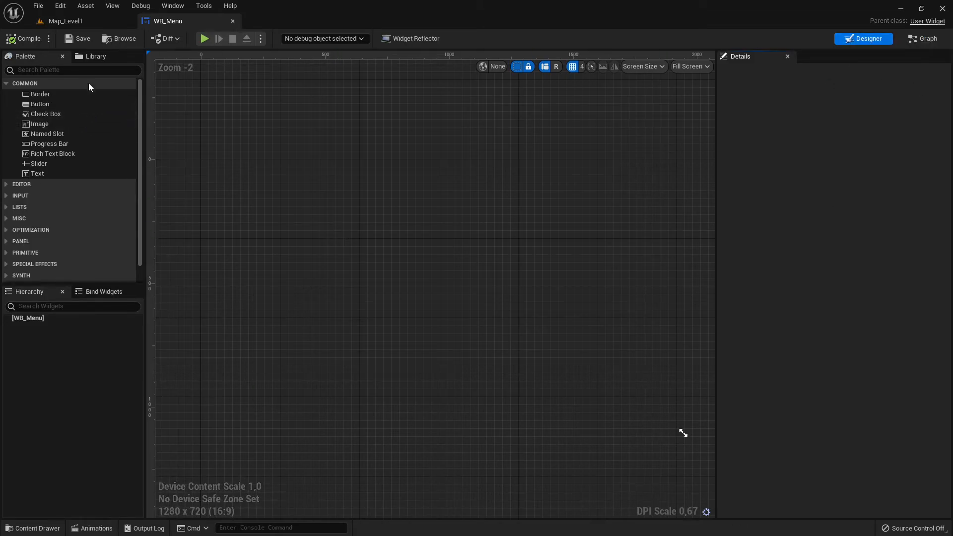
- Compare the Library's widget categories with the Palette, checking the Lists category, and return to the Palette
click(89, 58)
click(30, 60)
click(94, 57)
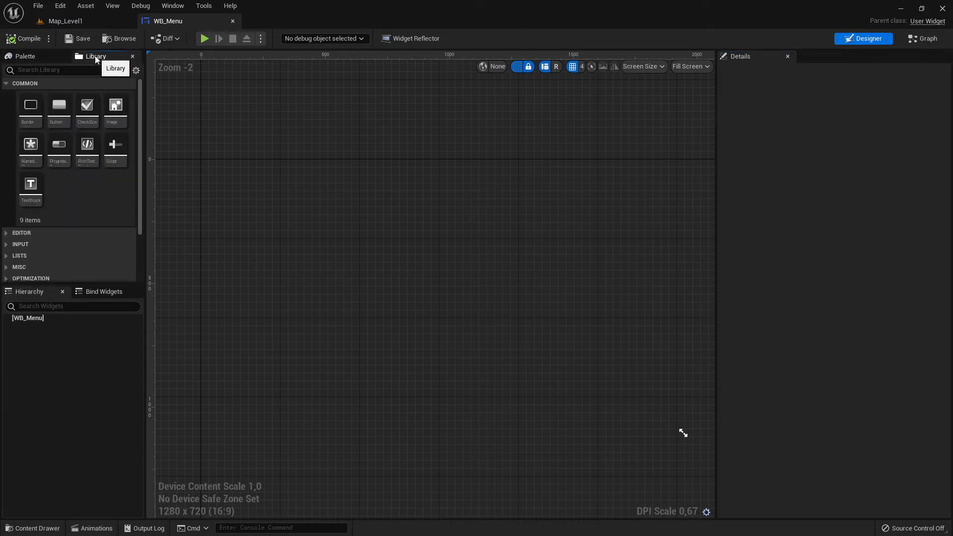
scroll(105, 190, down, 3)
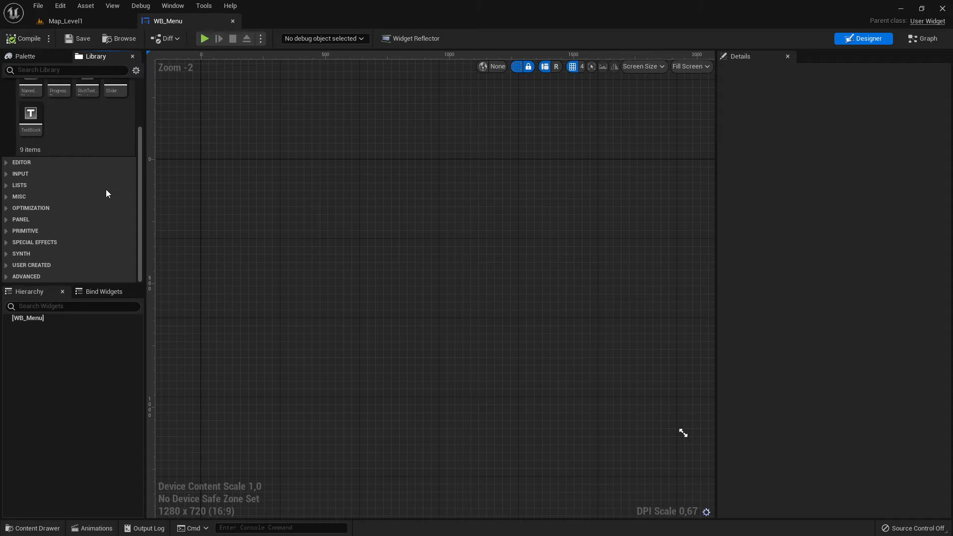
scroll(106, 189, up, 3)
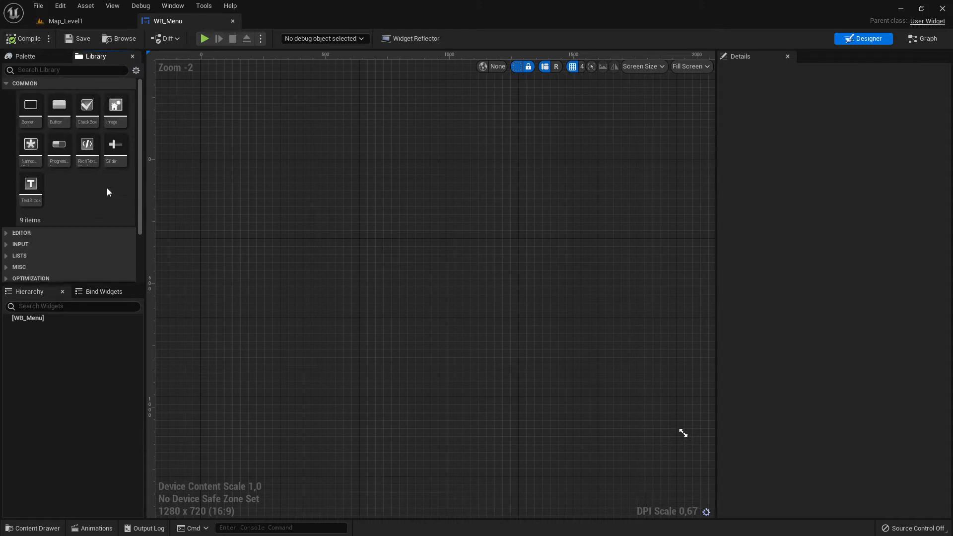
scroll(111, 185, down, 3)
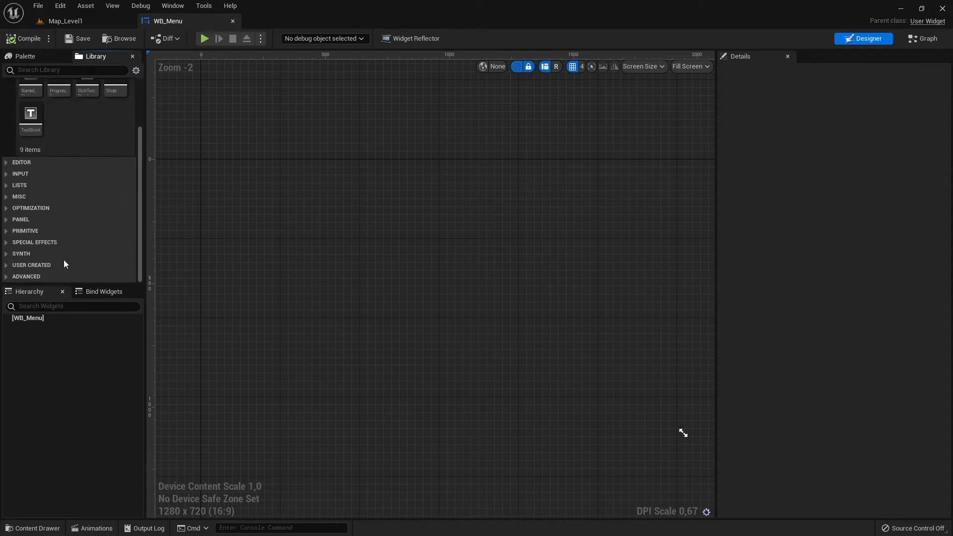
click(7, 185)
click(7, 186)
scroll(75, 186, up, 3)
click(28, 58)
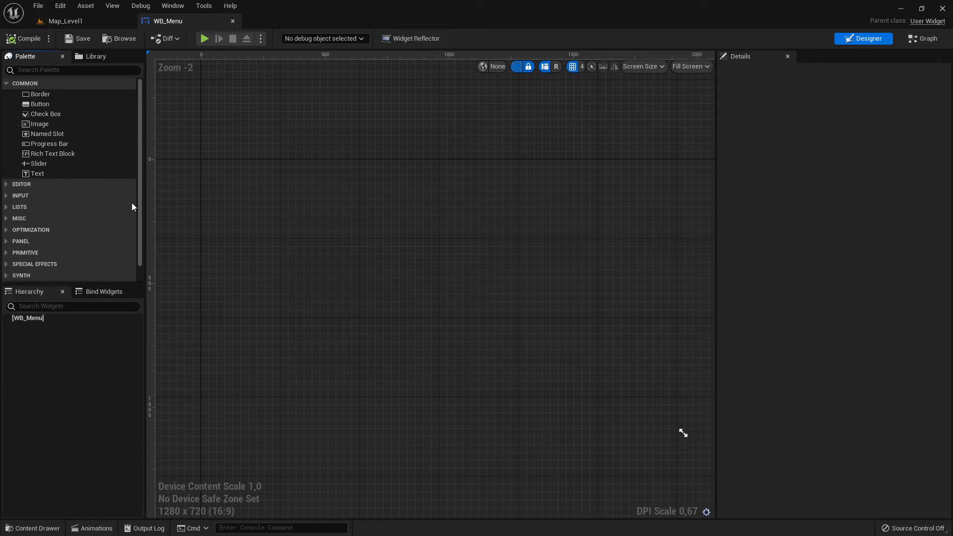
- Select the WB_Menu root widget to examine its detail properties, and clear the selection
scroll(349, 230, down, 8)
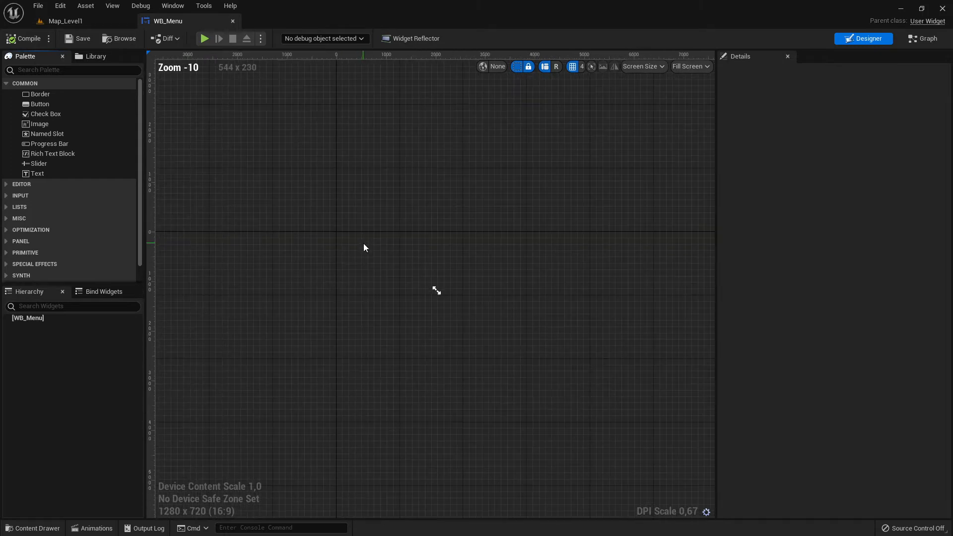
scroll(364, 243, up, 6)
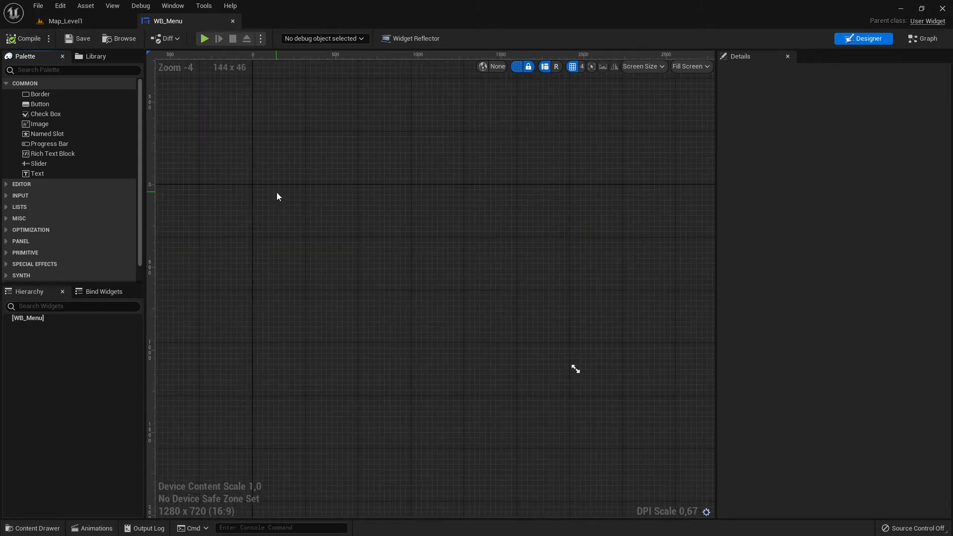
click(74, 318)
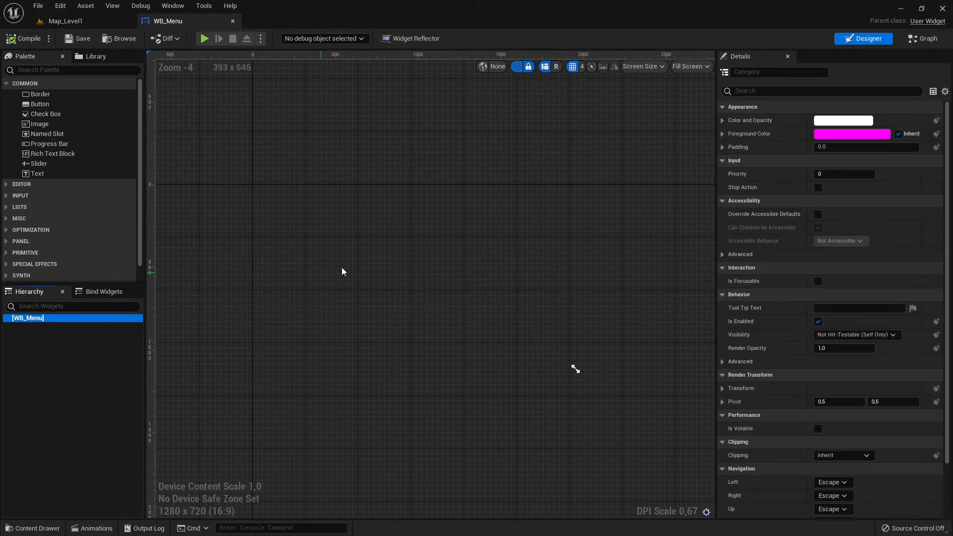
click(371, 256)
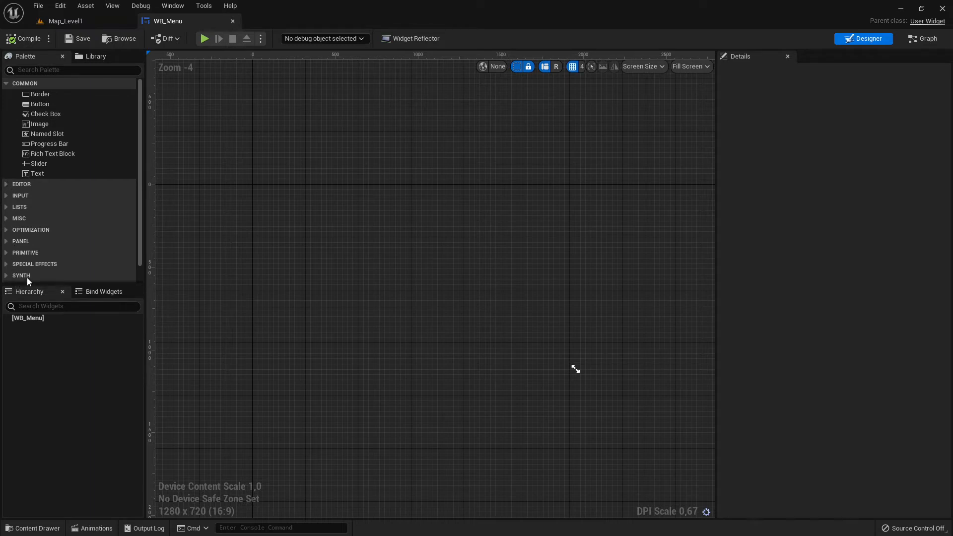
- Examine the widgets in the Palette's Editor and Input categories and collapse both categories again
click(6, 184)
click(6, 184)
click(6, 196)
scroll(100, 262, down, 3)
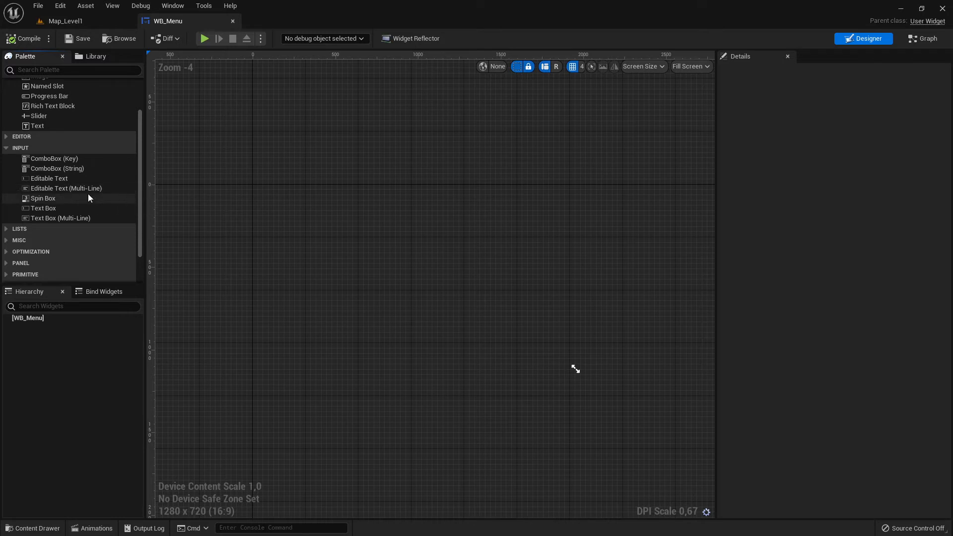
scroll(89, 195, up, 1)
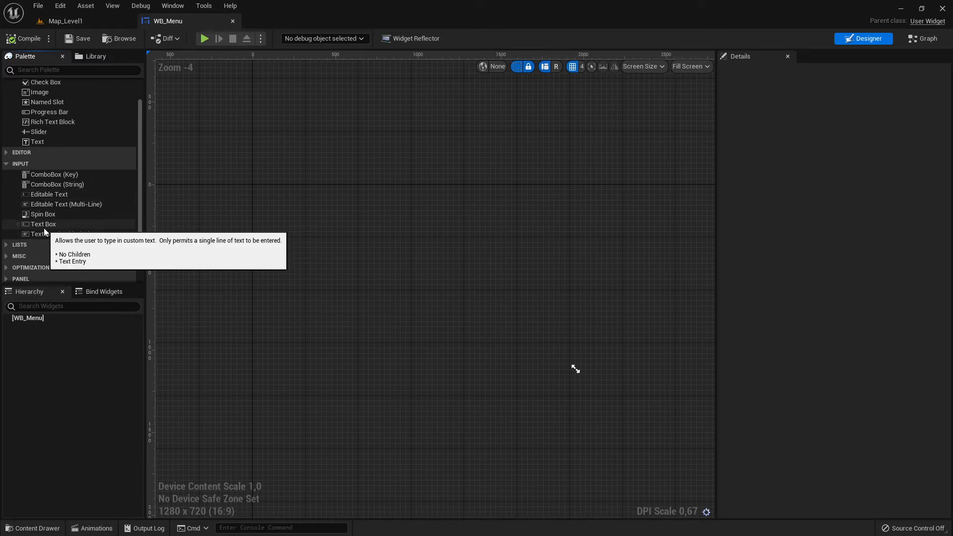
click(18, 164)
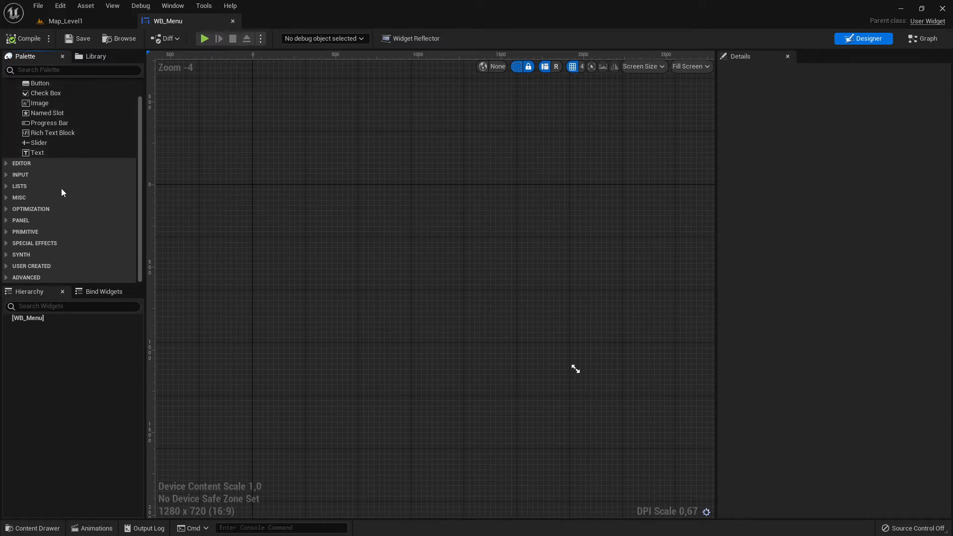
click(8, 163)
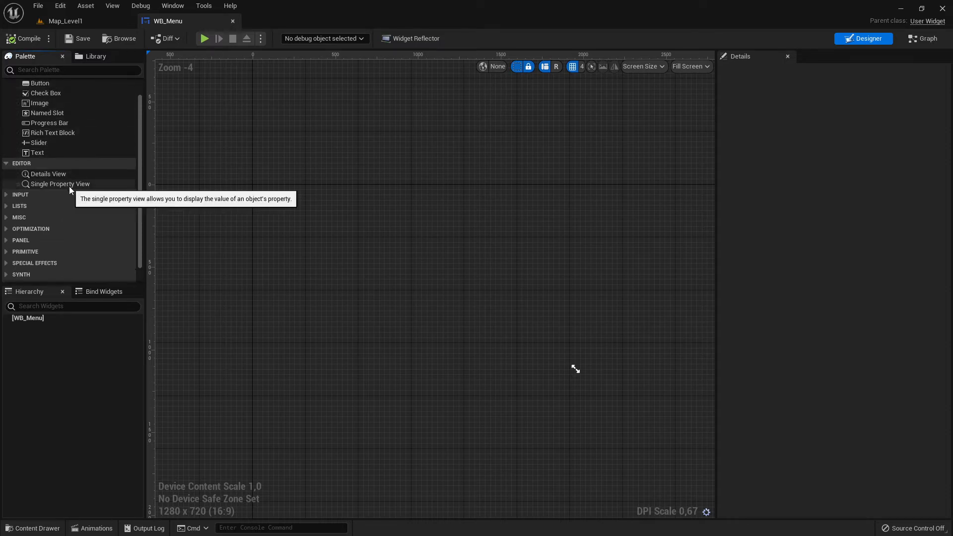
click(8, 164)
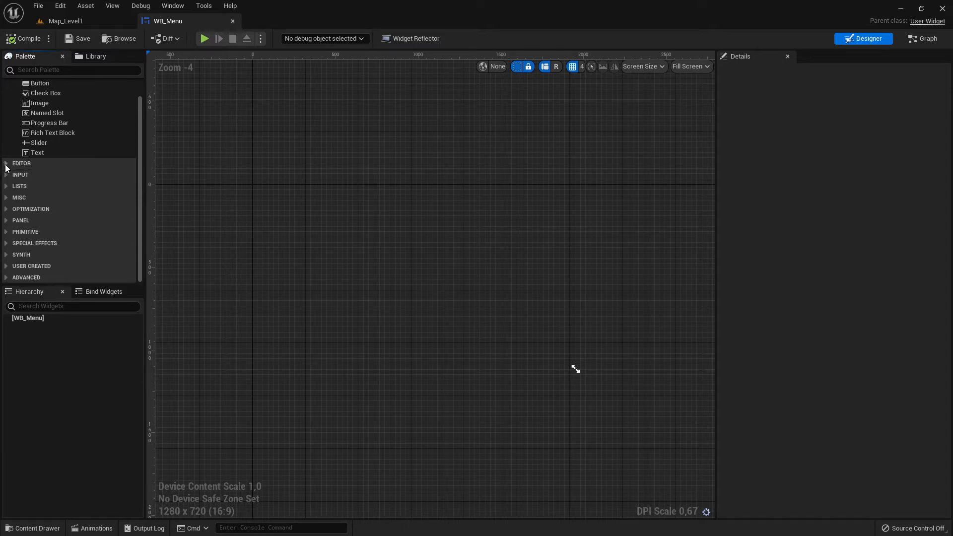
- Examine the widgets in the Palette's Lists, Misc and Optimization categories, collapsing each one again
click(10, 187)
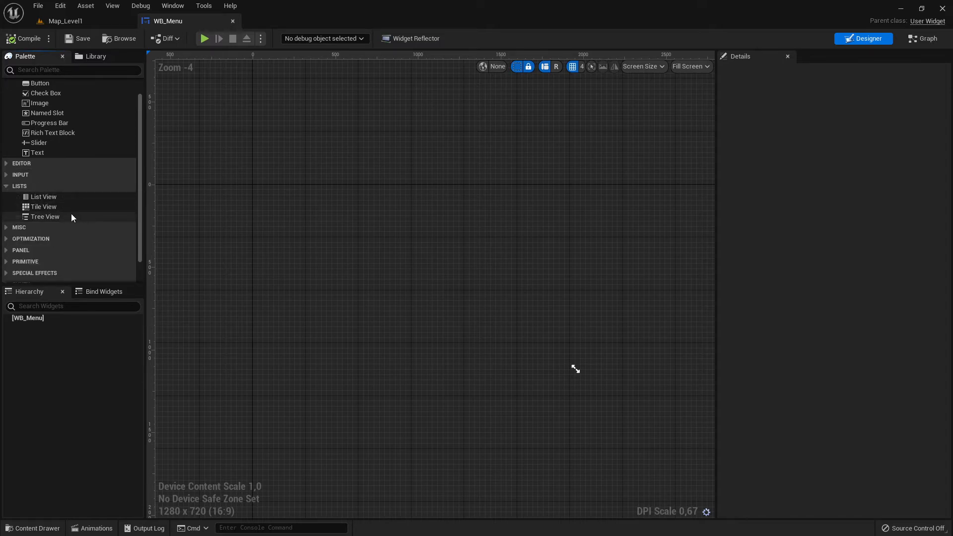
click(7, 187)
click(7, 199)
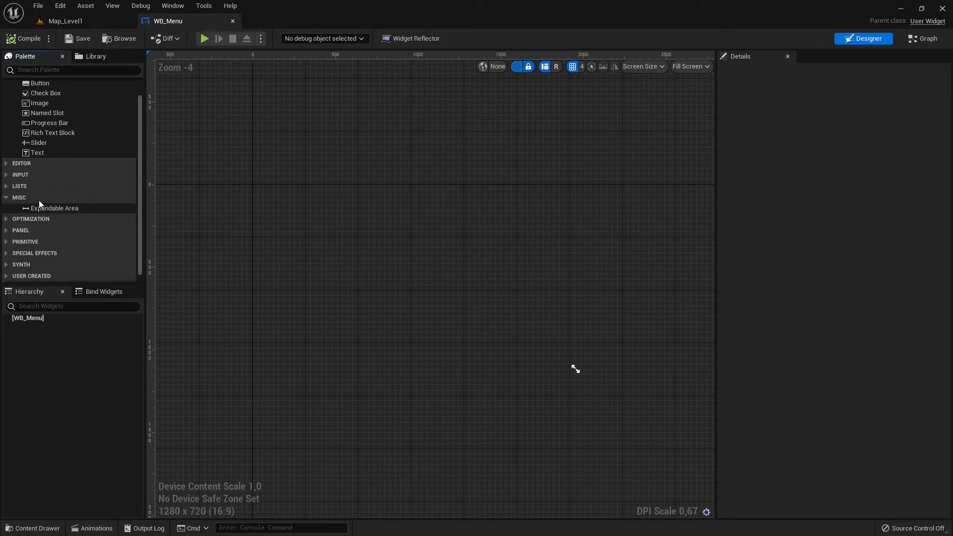
click(7, 199)
click(4, 208)
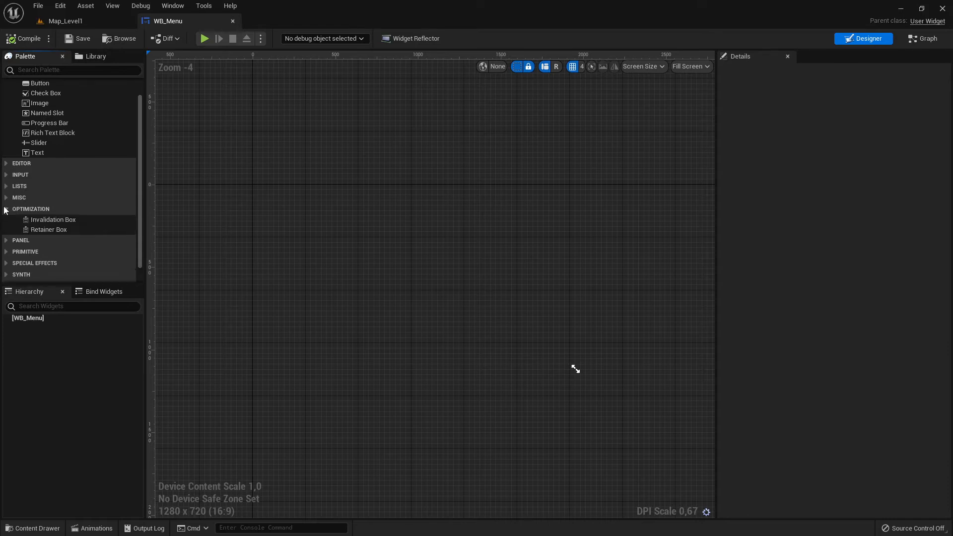
click(5, 209)
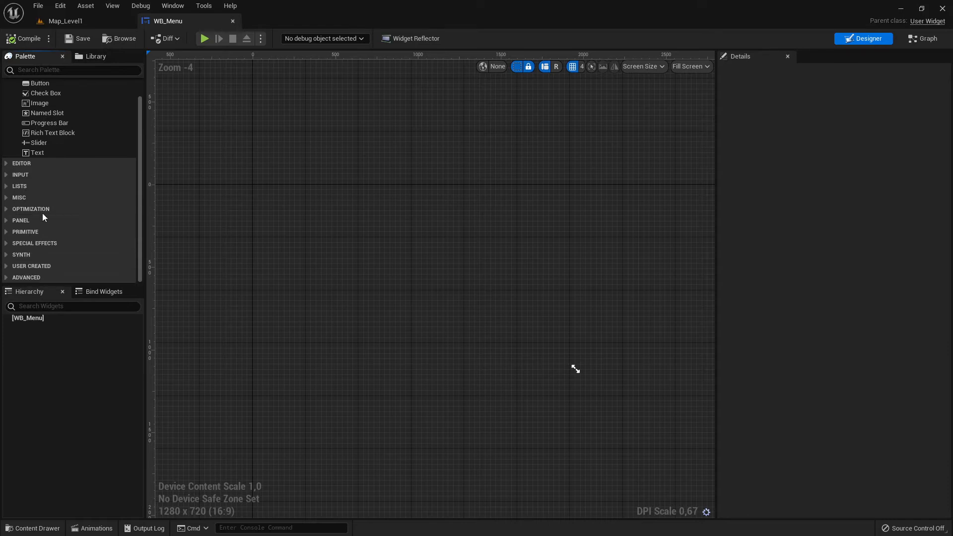
- Examine the layout widgets in the Palette's Panel category, from Canvas Panel to Wrap Box, and collapse the category
click(11, 221)
scroll(102, 238, down, 3)
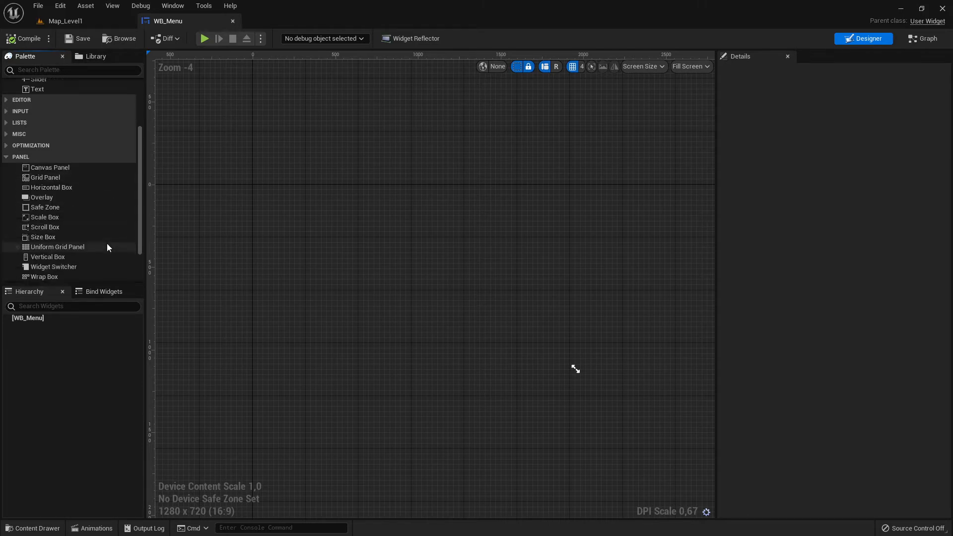
scroll(106, 243, down, 3)
scroll(106, 243, up, 2)
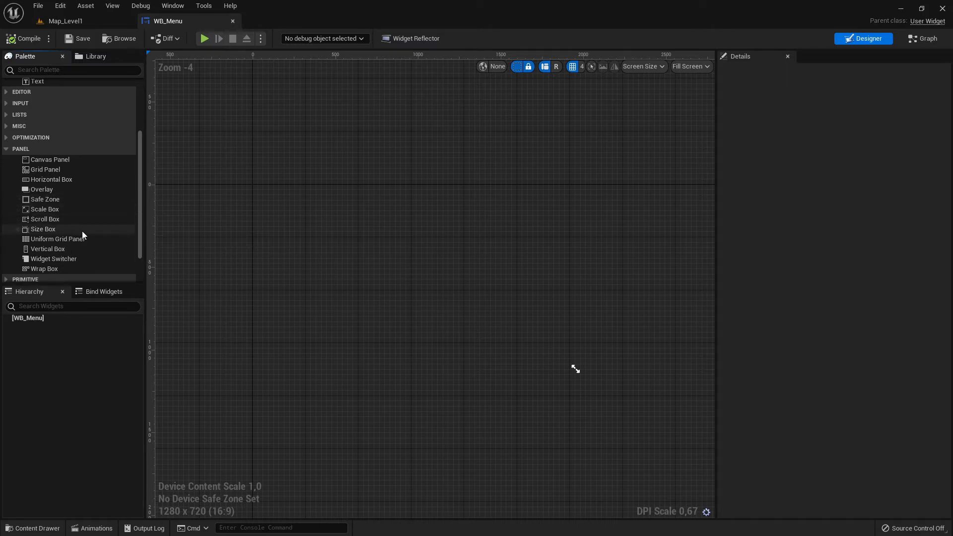
scroll(89, 236, down, 1)
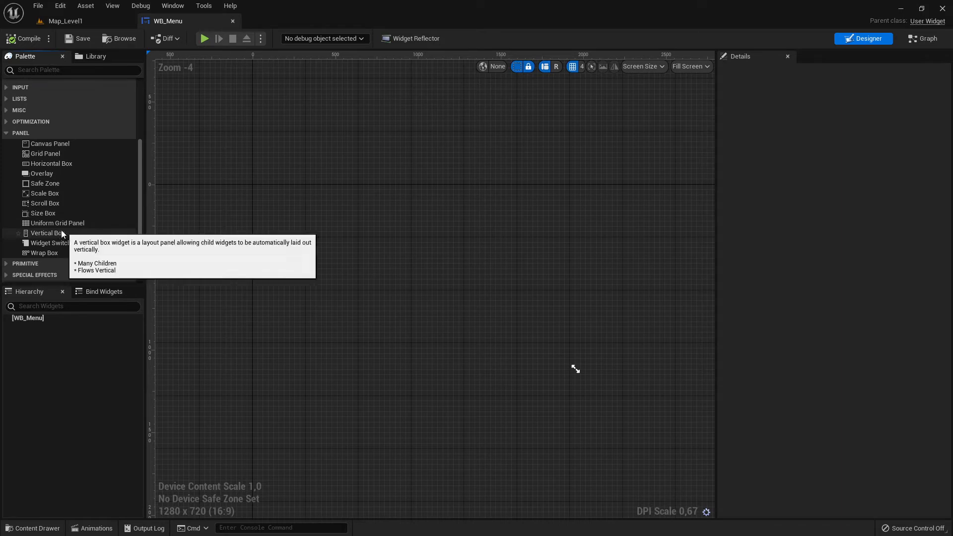
scroll(80, 208, up, 3)
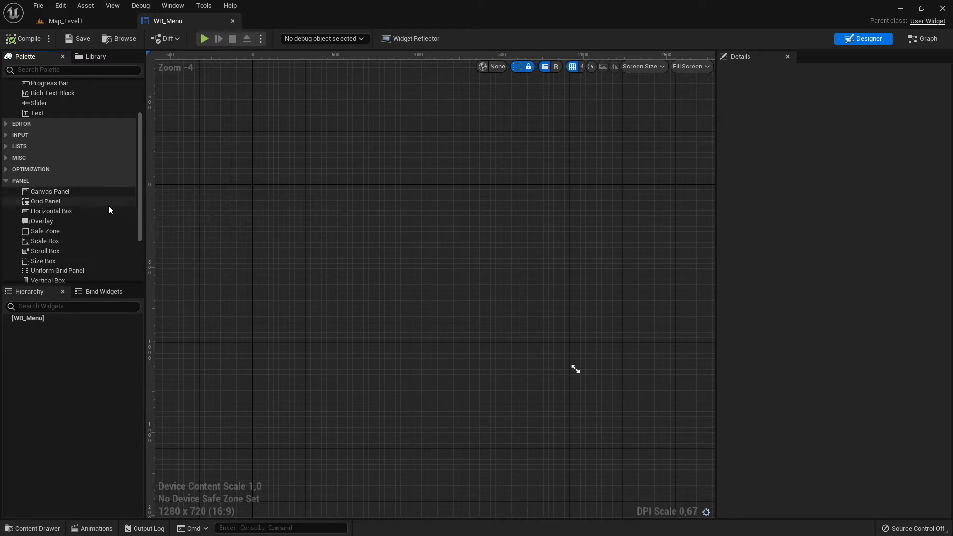
scroll(85, 226, down, 2)
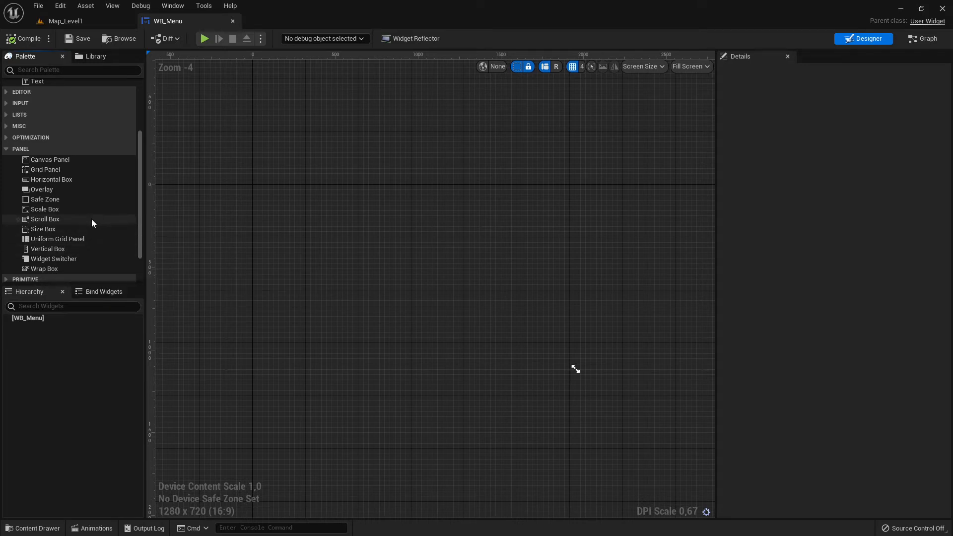
scroll(102, 209, up, 2)
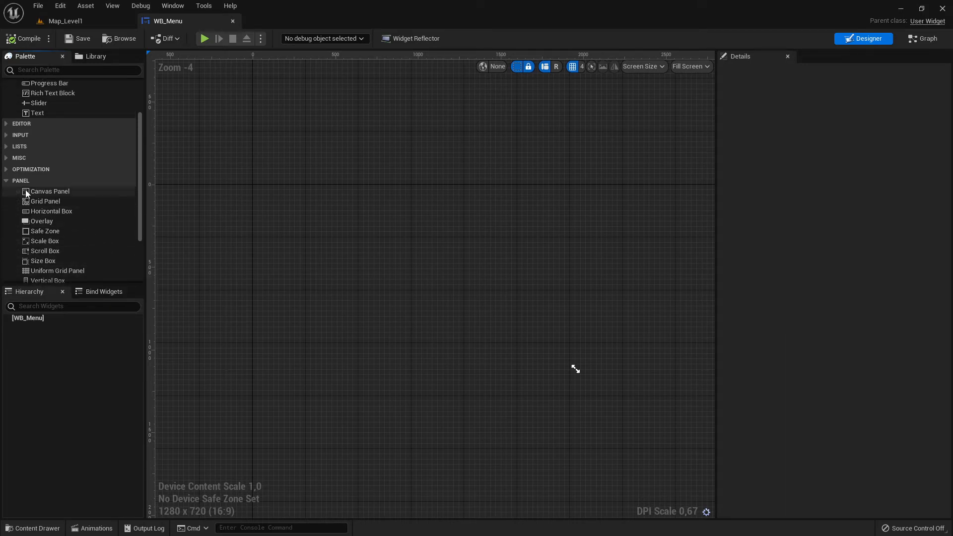
click(7, 180)
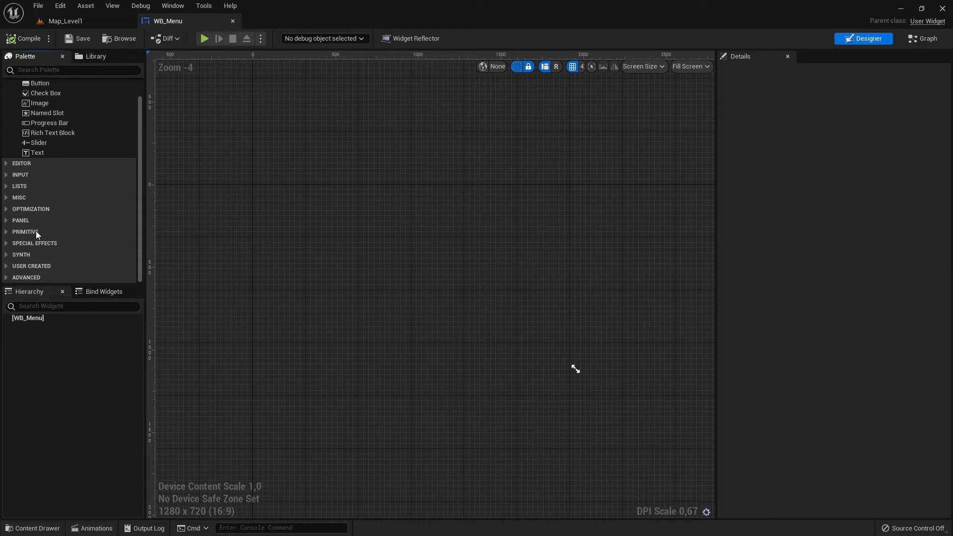
- Examine the widgets in the Palette's Primitive and Special Effects categories, collapsing each one again
click(7, 231)
scroll(100, 246, down, 1)
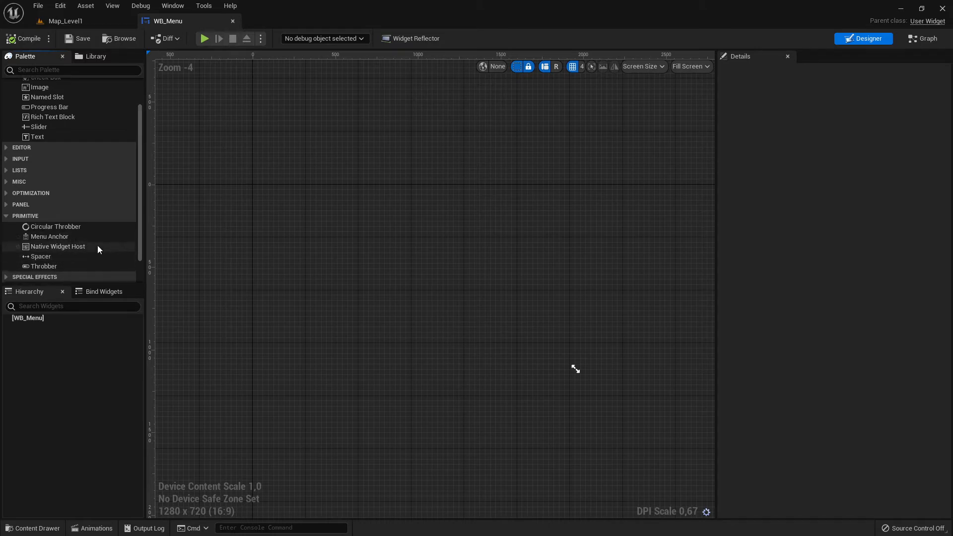
click(6, 216)
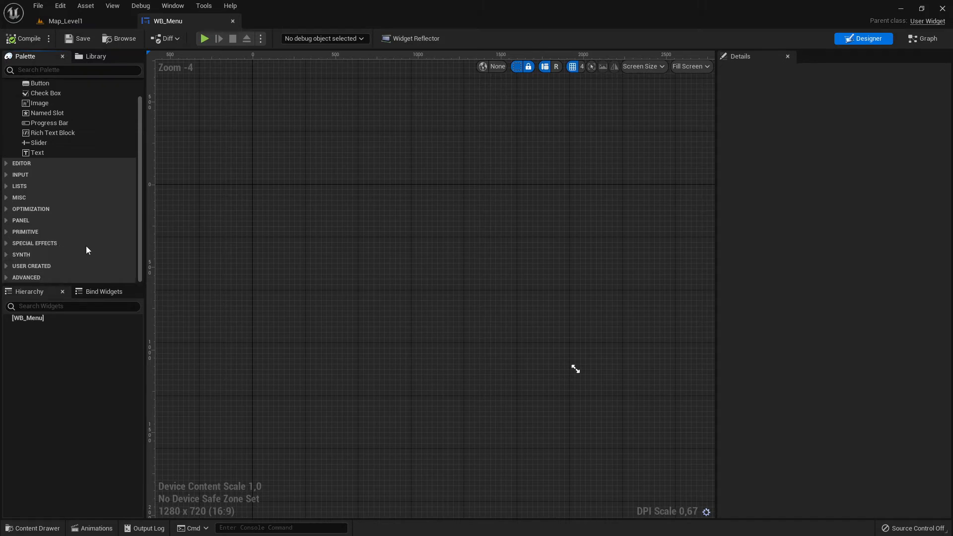
click(6, 243)
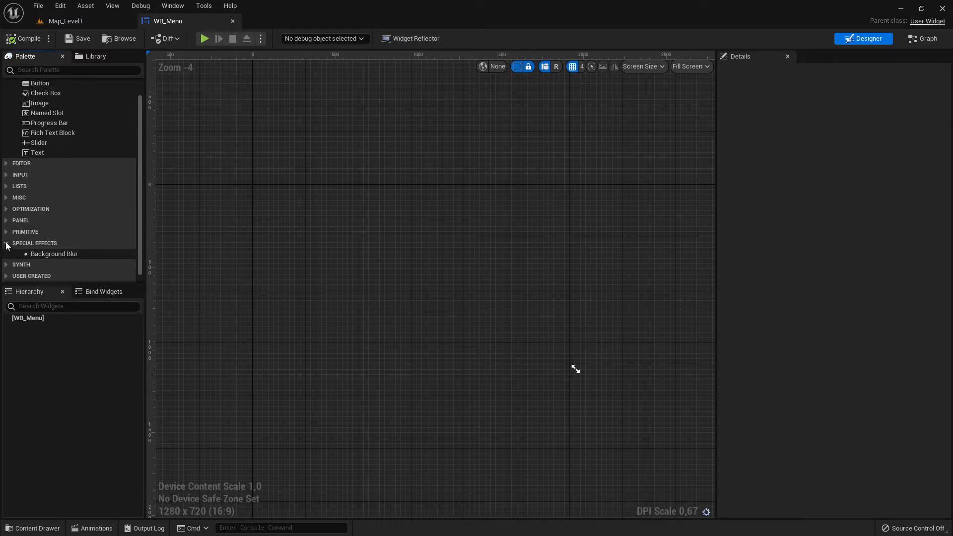
click(6, 244)
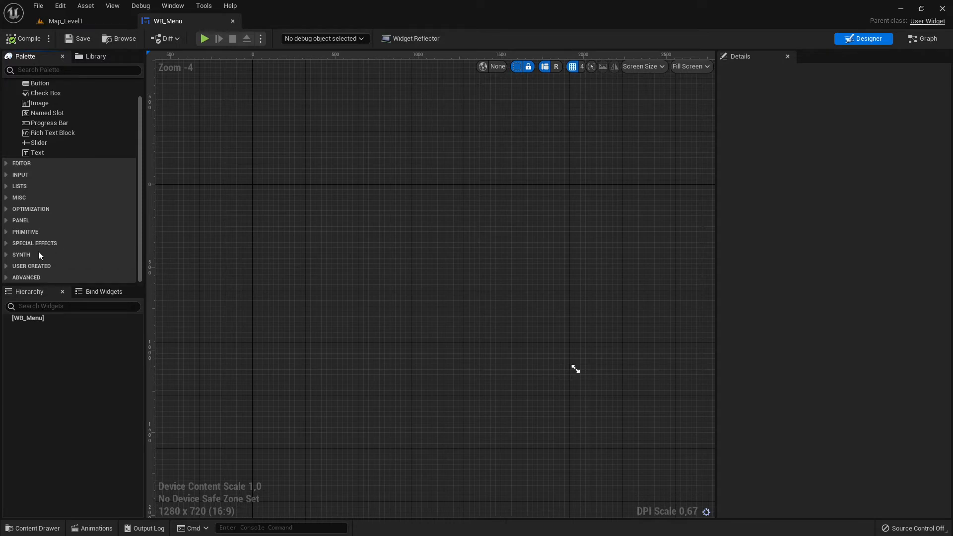
- Examine the widgets in the Palette's Synth, User Created and Advanced categories, collapsing each one again
click(7, 256)
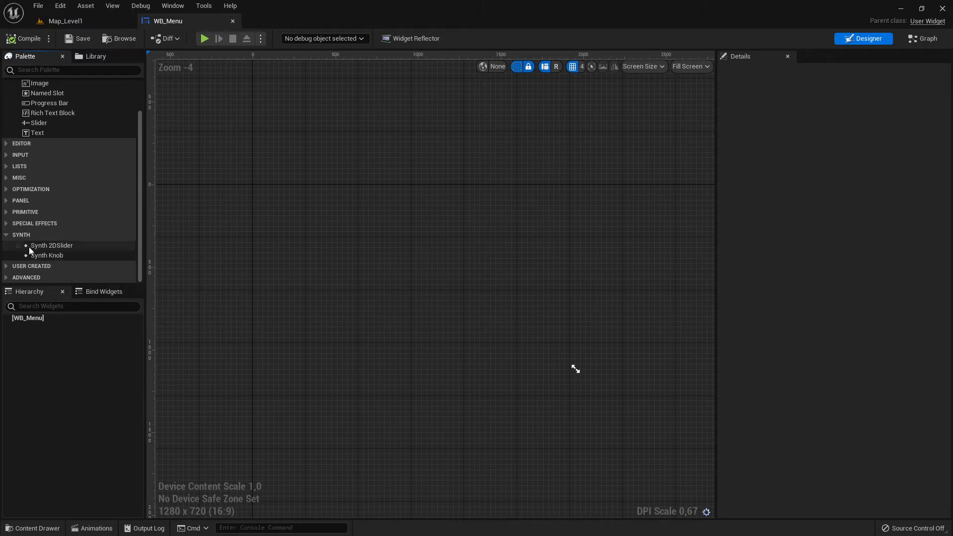
click(8, 237)
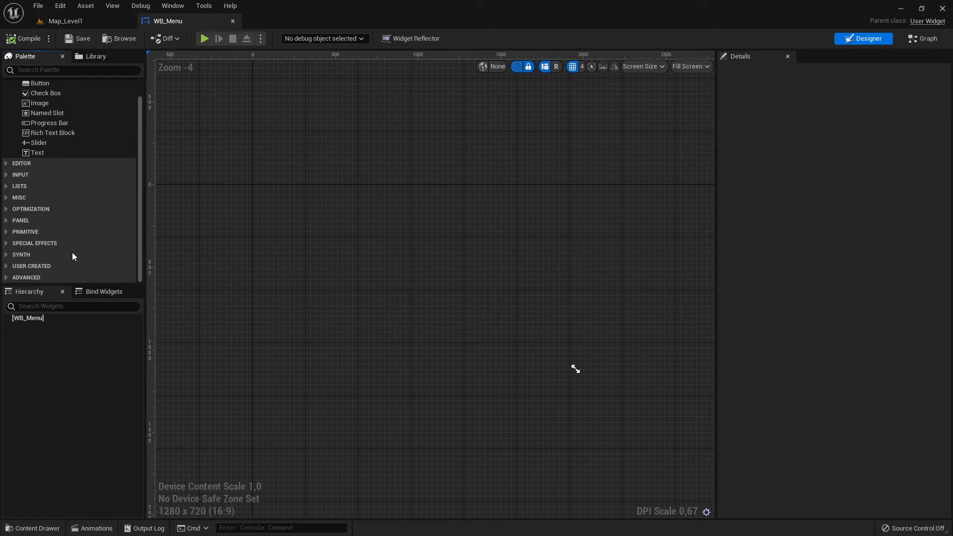
click(8, 266)
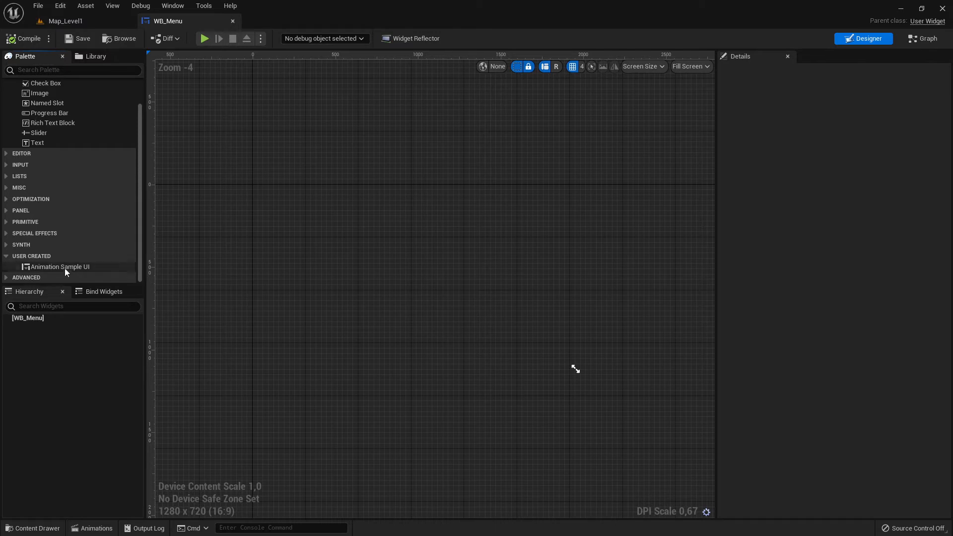
click(7, 257)
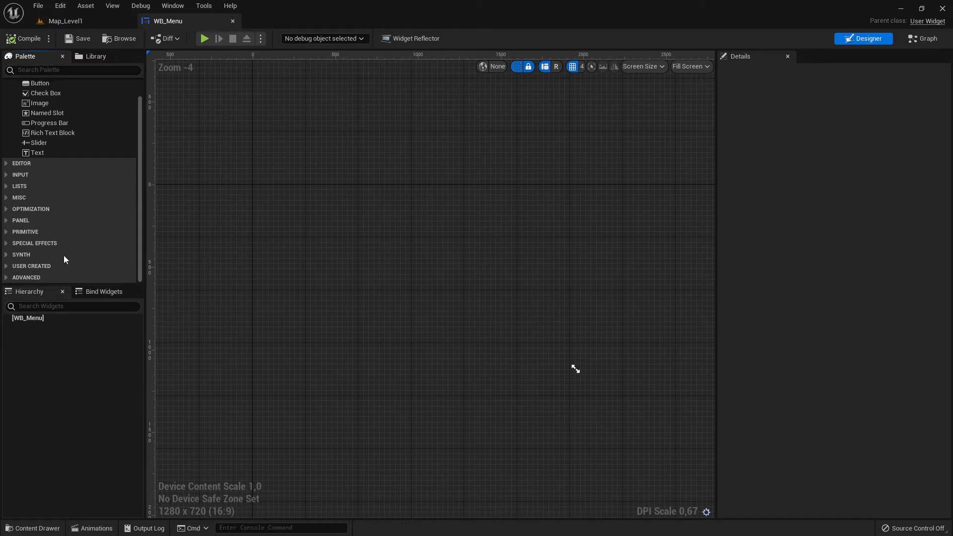
click(6, 278)
scroll(95, 234, down, 1)
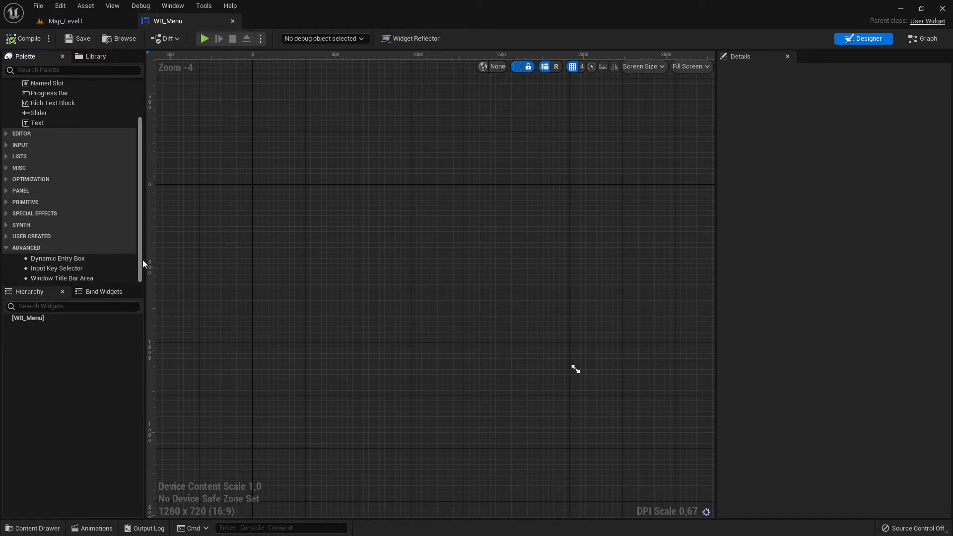
click(5, 248)
scroll(86, 235, up, 2)
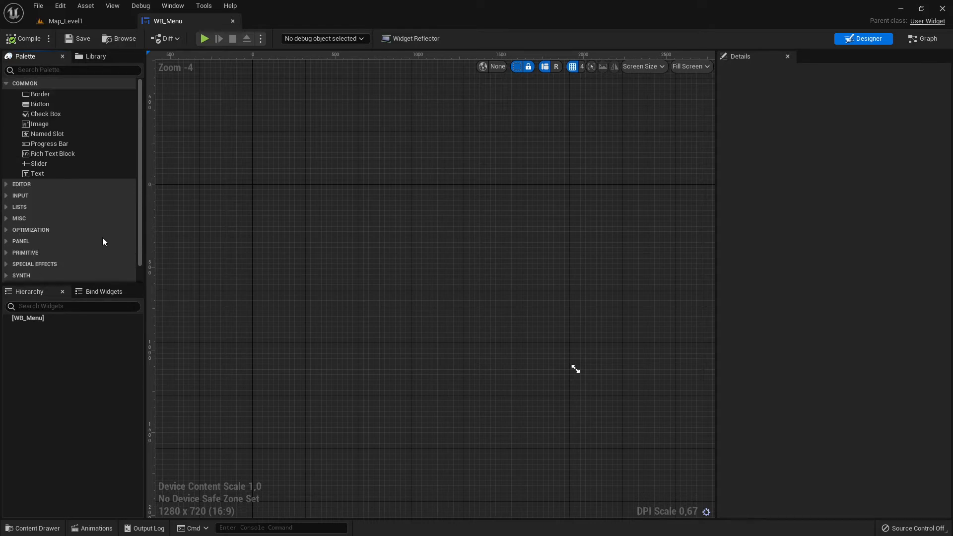
scroll(103, 237, down, 1)
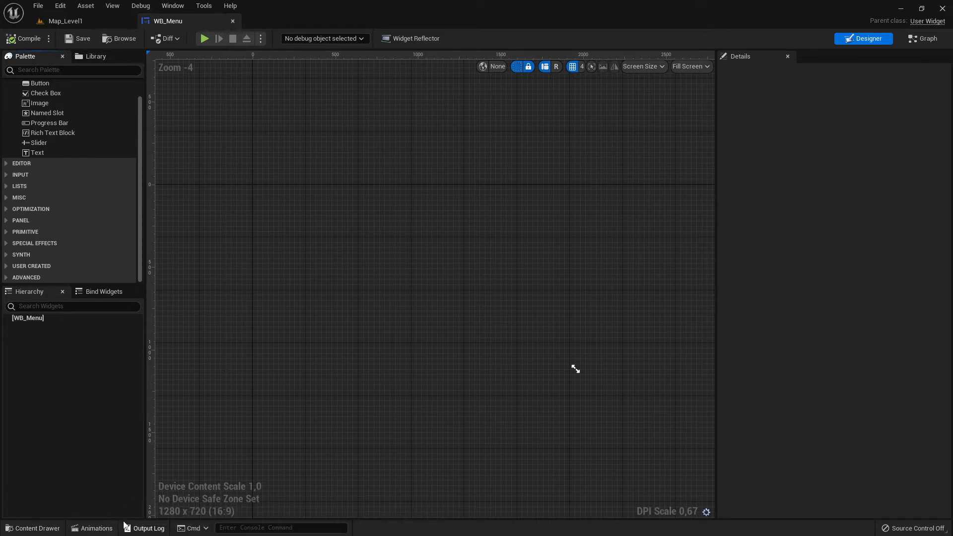
- Open the animation sequencer, view it docked in the layout, and close it again
click(101, 530)
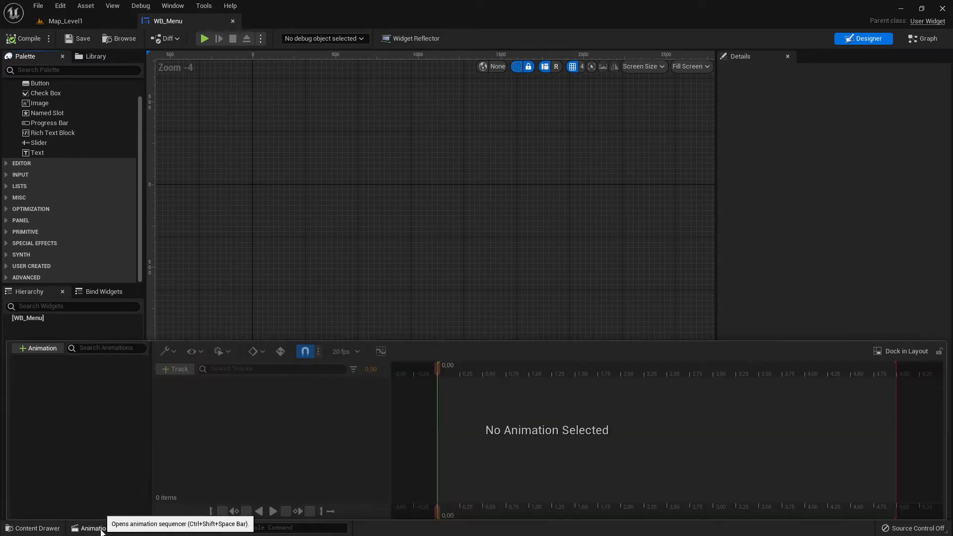
click(101, 530)
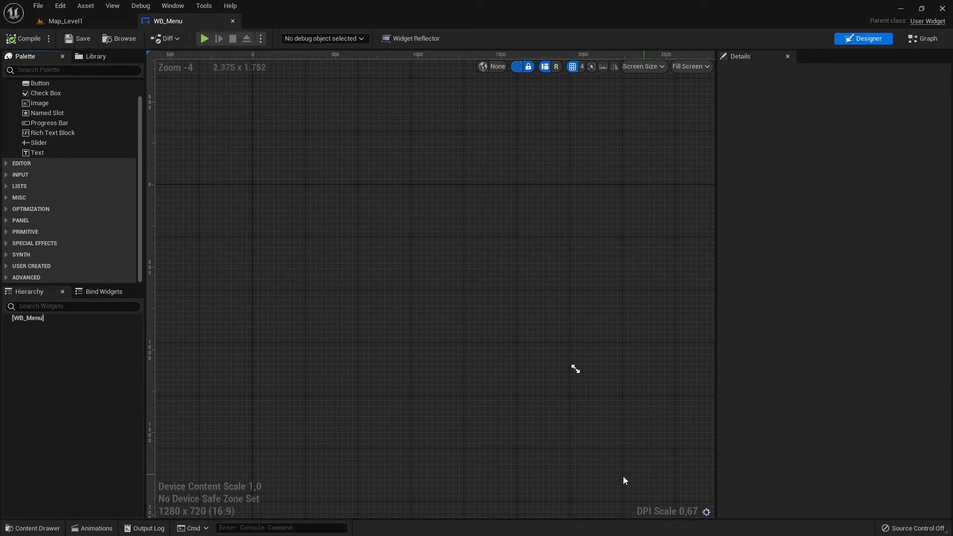
click(90, 529)
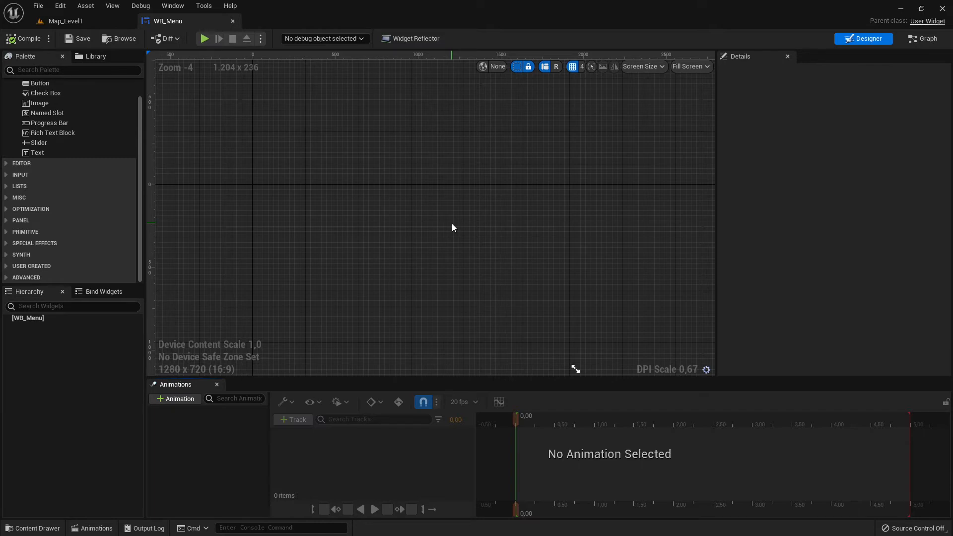
click(216, 384)
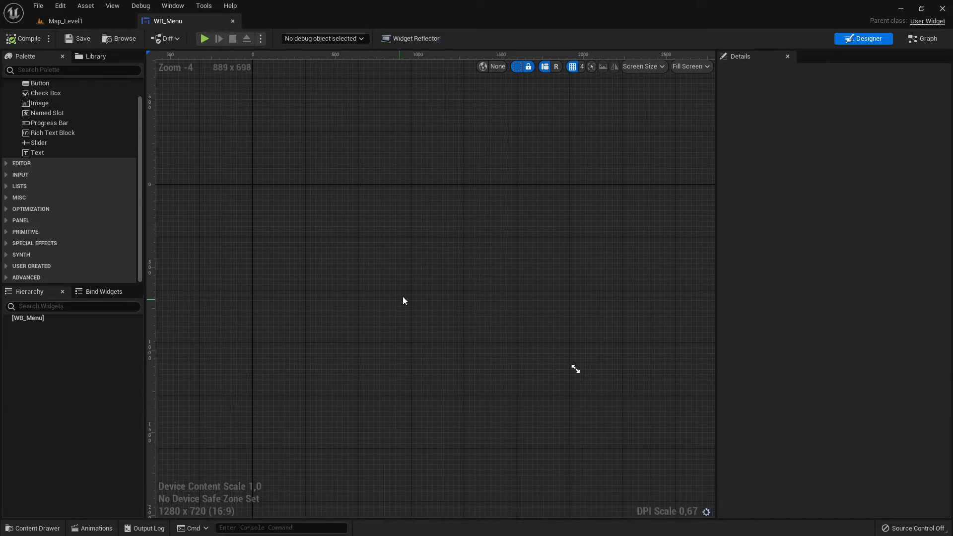
scroll(355, 226, up, 6)
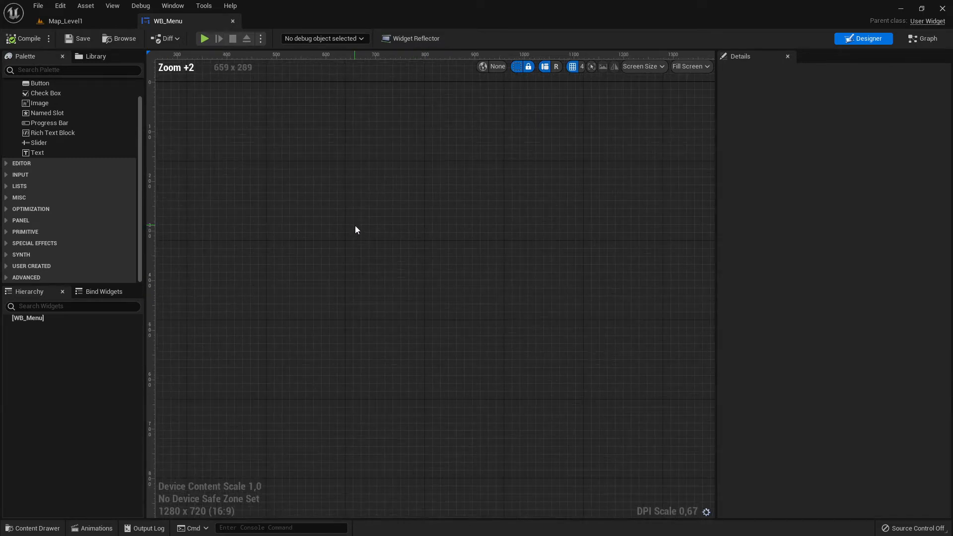
scroll(356, 229, down, 3)
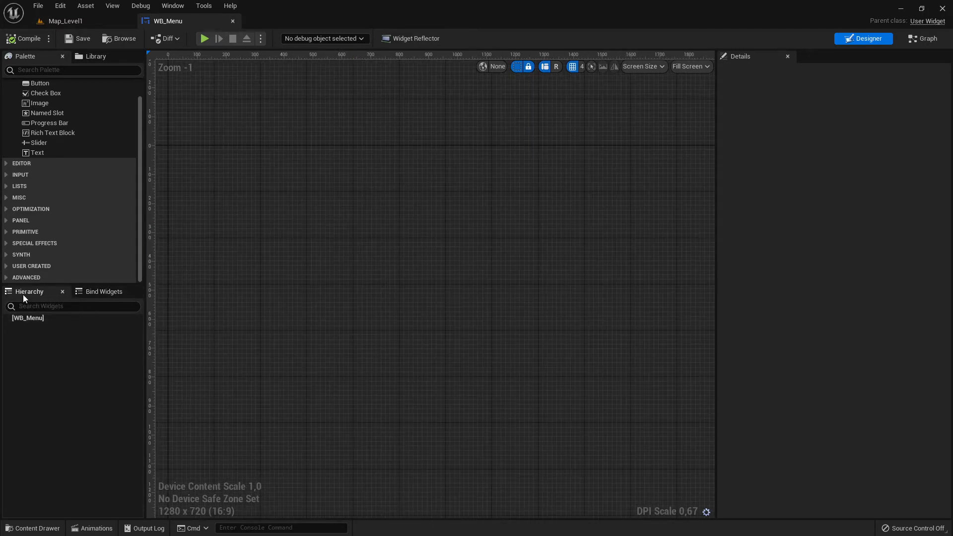
- Select the WB_Menu root in the Hierarchy, examine the Bind Widgets list, and return to the Hierarchy
click(32, 319)
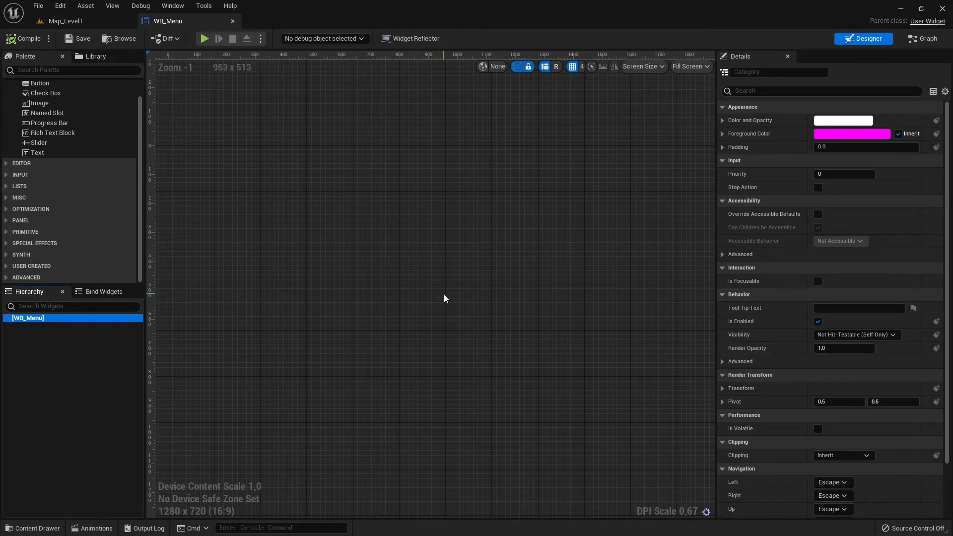
click(102, 293)
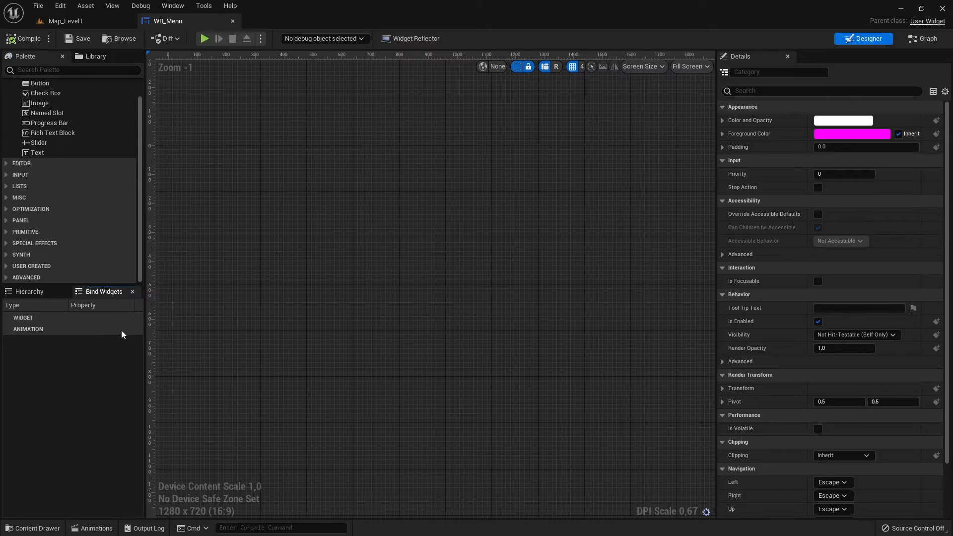
click(29, 292)
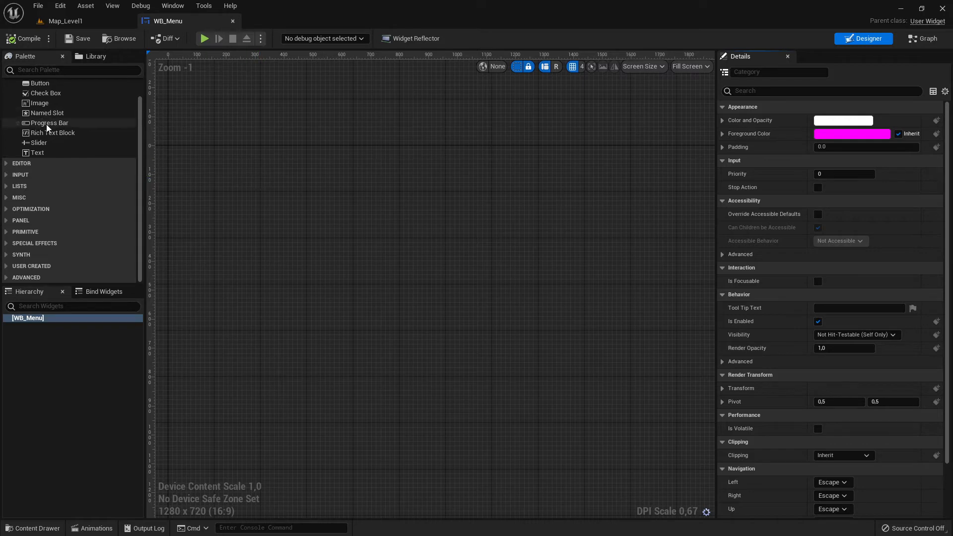
- Add a Button widget to the empty WB_Menu canvas and examine the binding options of its Tool Tip Text
drag(40, 83, 457, 266)
scroll(443, 263, down, 9)
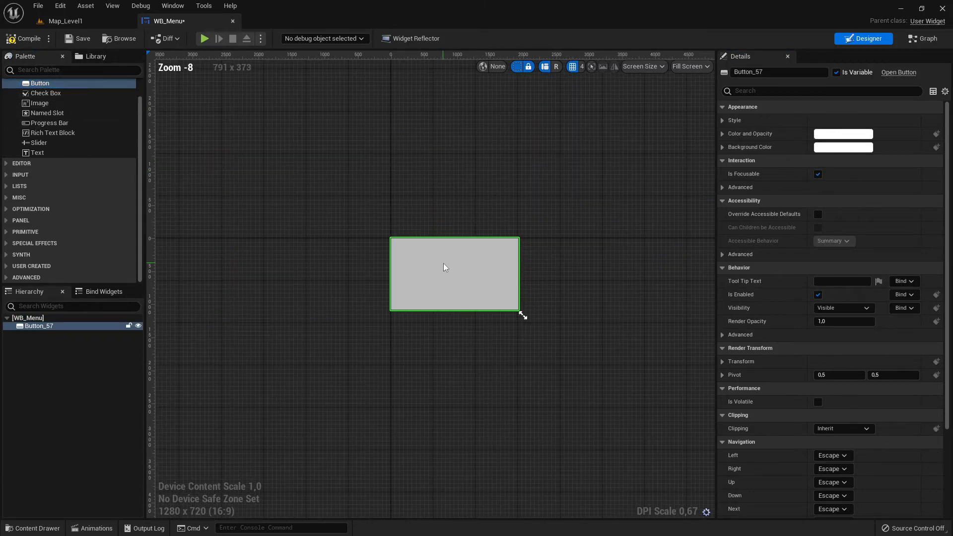
scroll(443, 268, up, 1)
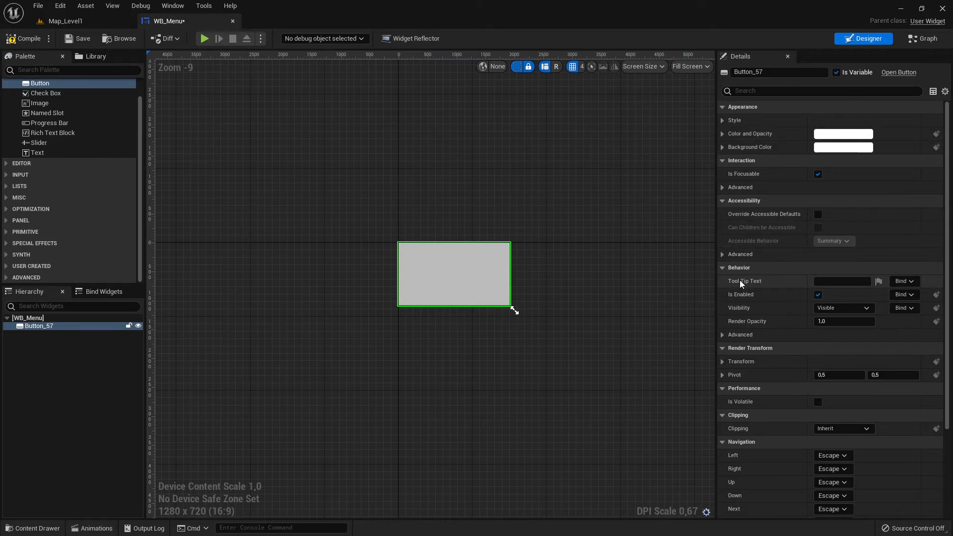
click(909, 281)
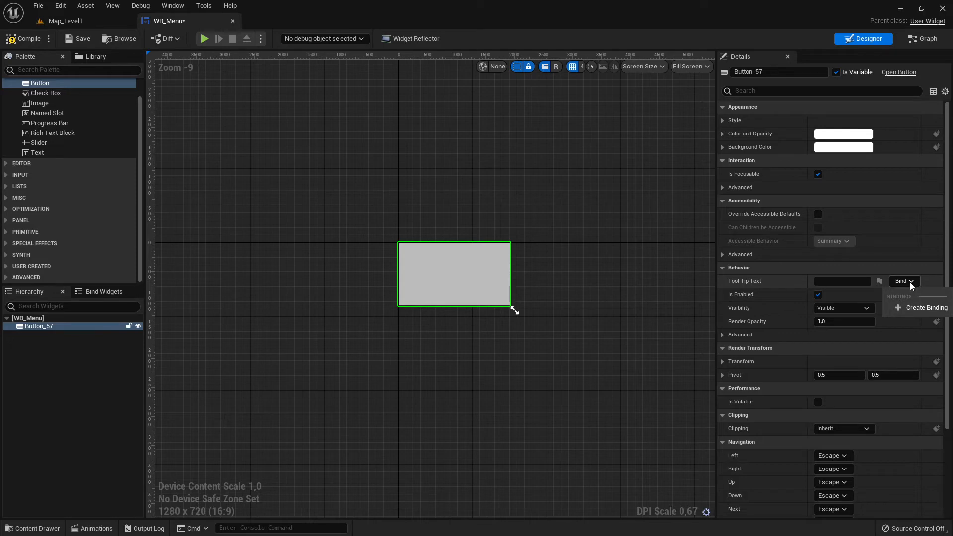
click(909, 283)
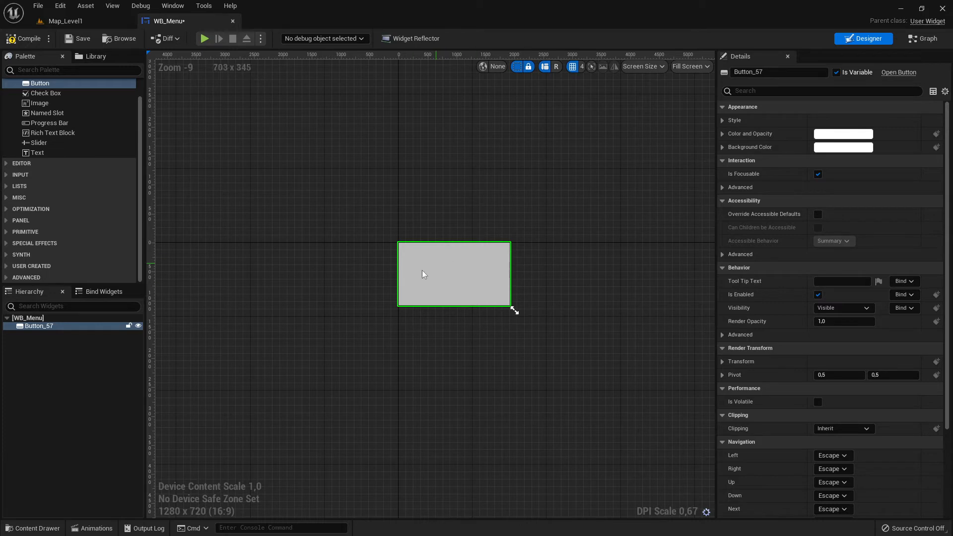
- Delete the button from the WB_Menu canvas
click(591, 251)
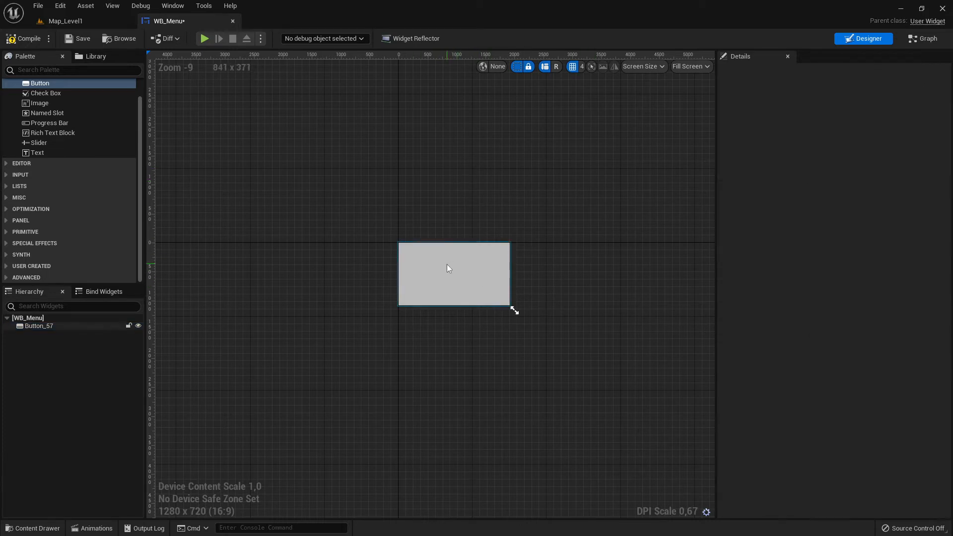
click(449, 265)
key(Delete)
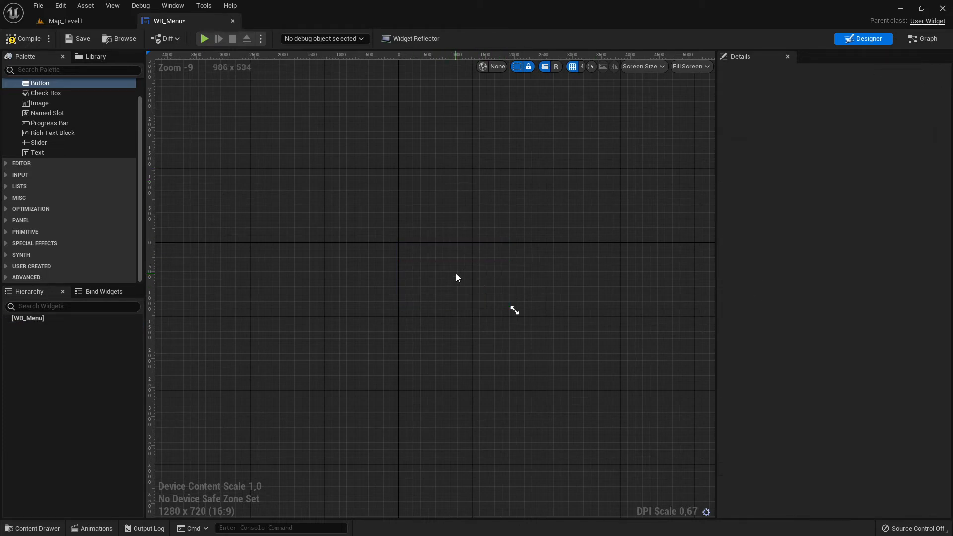
- Switch to the Graph view, select the three default event nodes to examine them, and clear the selection
click(919, 38)
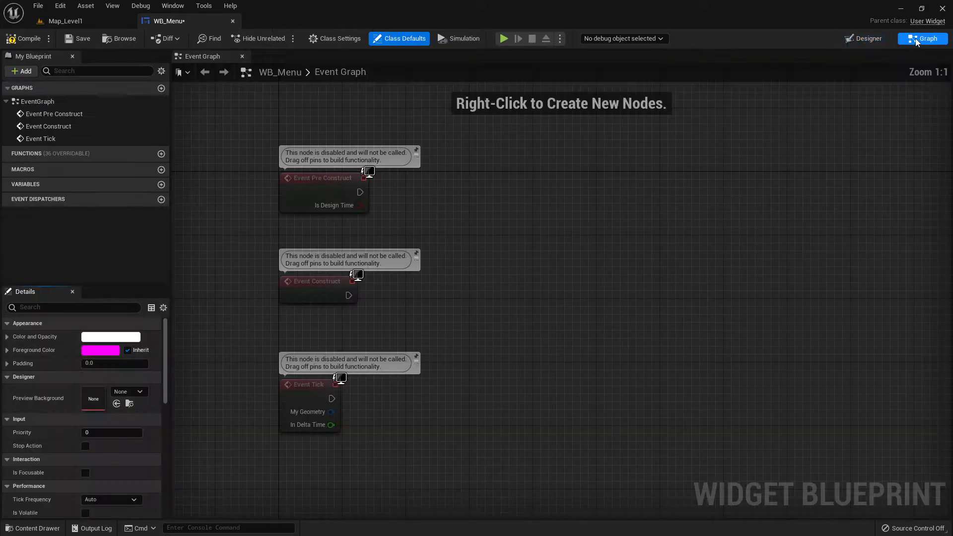
scroll(278, 249, down, 4)
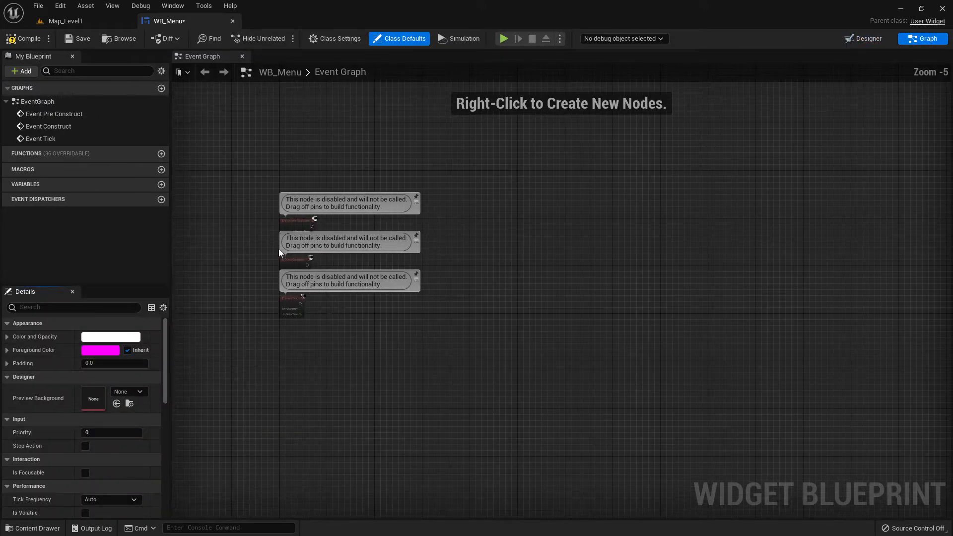
scroll(278, 246, up, 4)
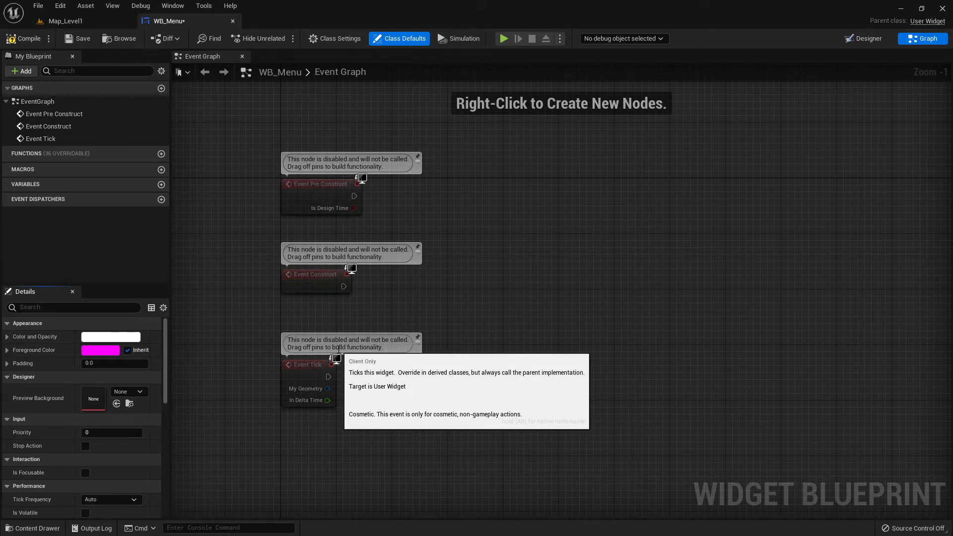
drag(247, 149, 459, 417)
scroll(377, 263, up, 1)
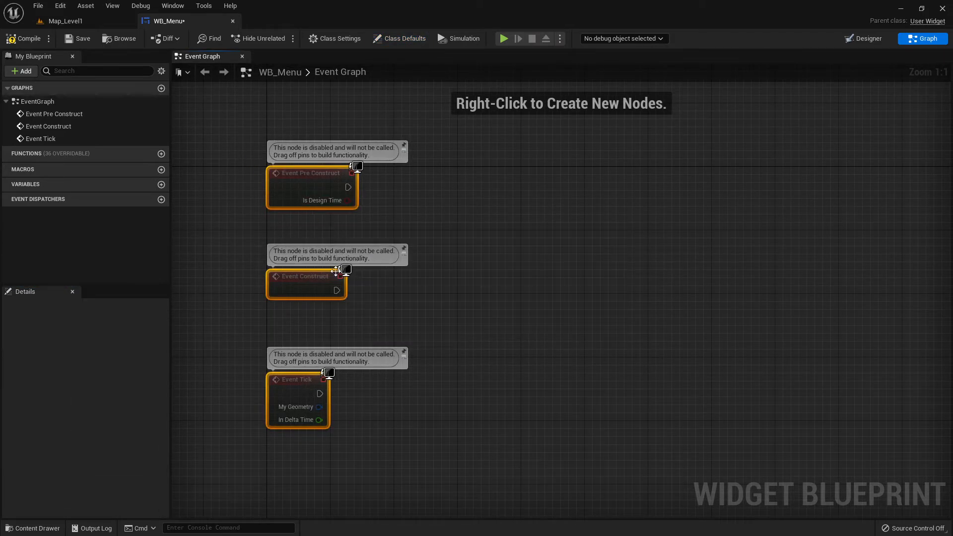
drag(239, 140, 378, 203)
click(471, 234)
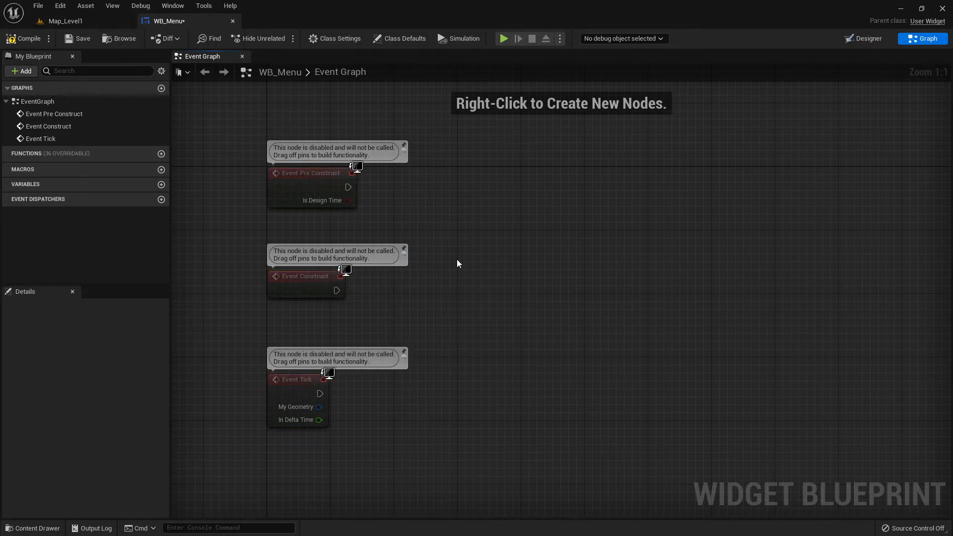
- Examine the default nodes in the Event Graph and select Event Pre Construct in the blueprint's list of graph events
scroll(457, 260, down, 2)
scroll(346, 364, up, 2)
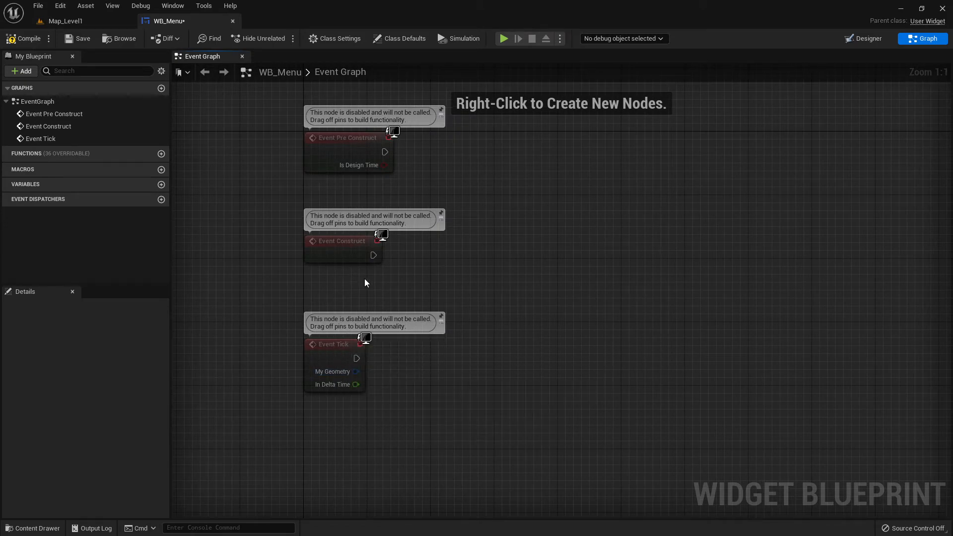
right_drag(248, 212, 297, 216)
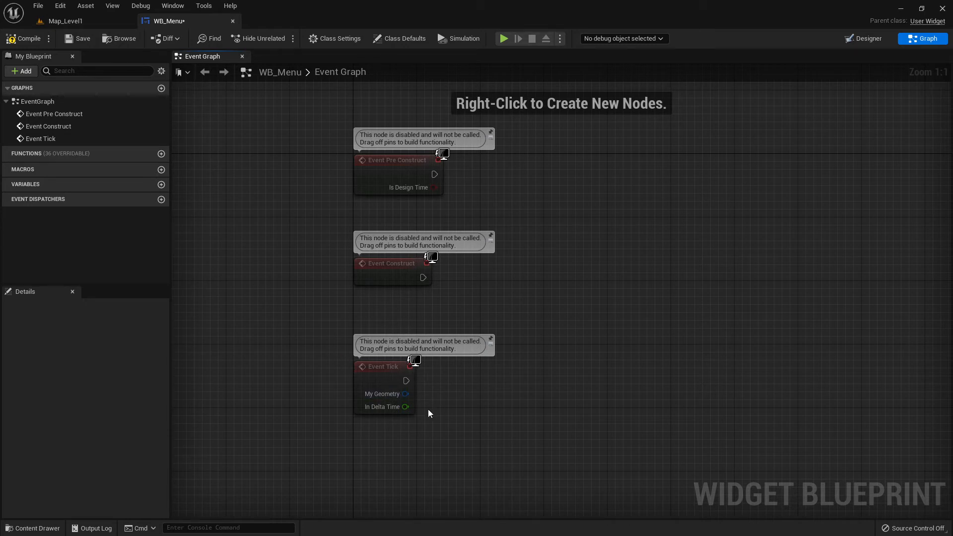
right_drag(348, 341, 332, 339)
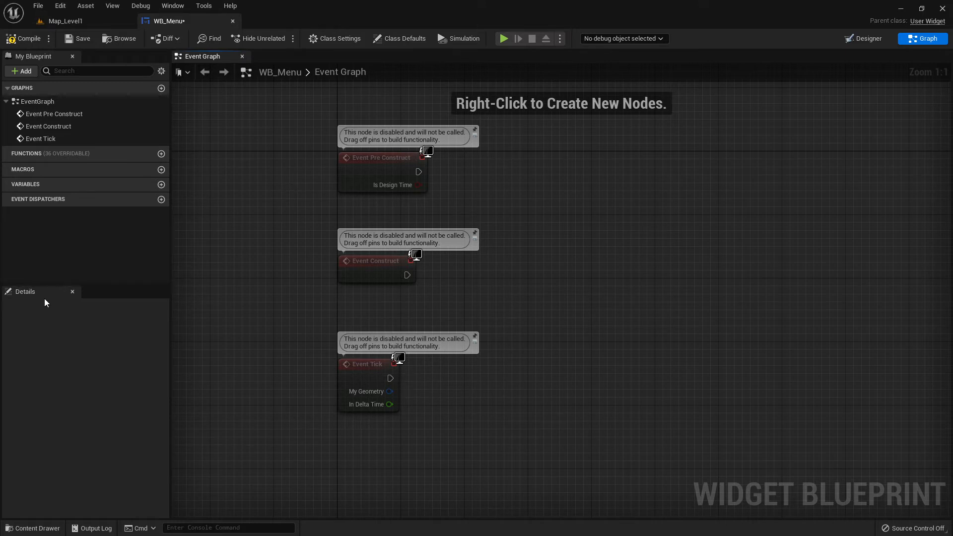
click(56, 115)
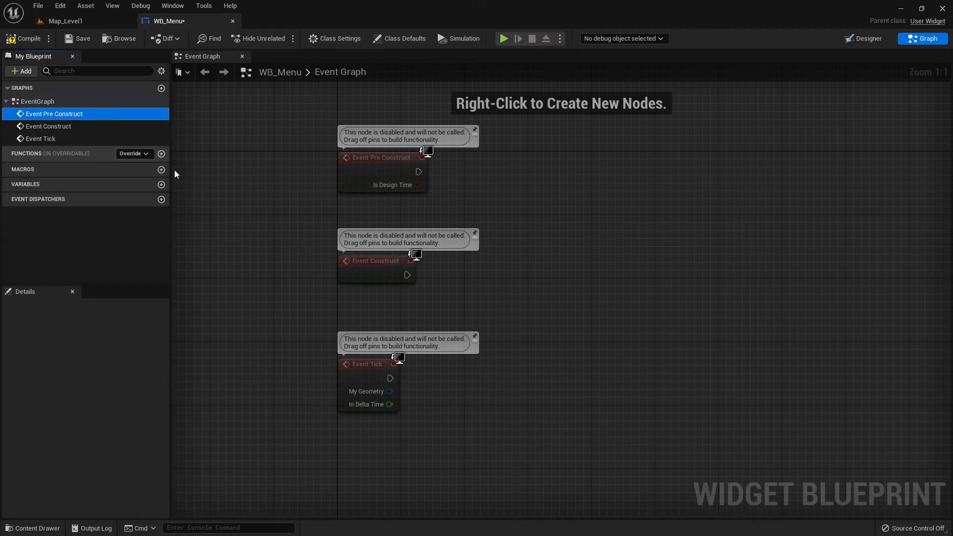
- Select the Event Pre Construct node, return WB_Menu to the Designer view, and check the Map_Level1 viewport before coming back to the widget
click(392, 168)
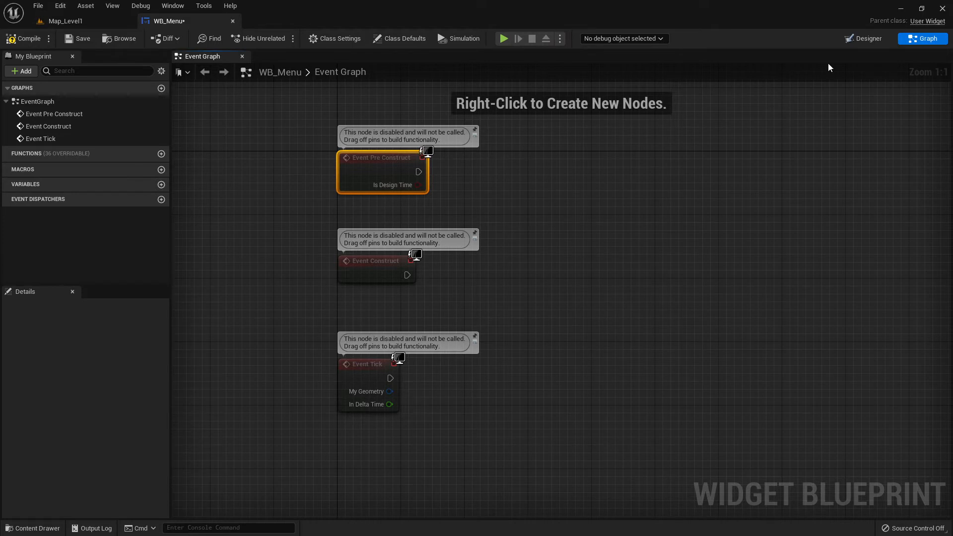
click(863, 38)
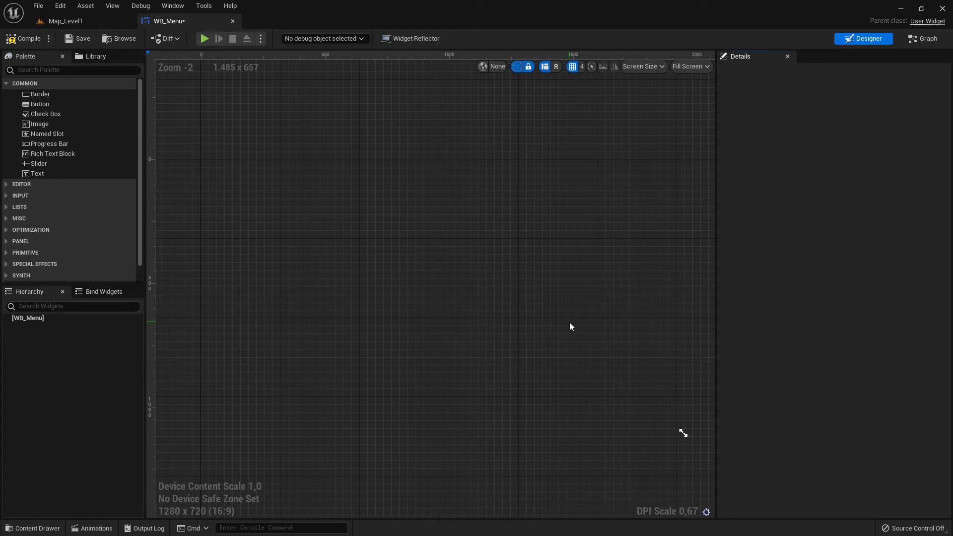
click(66, 21)
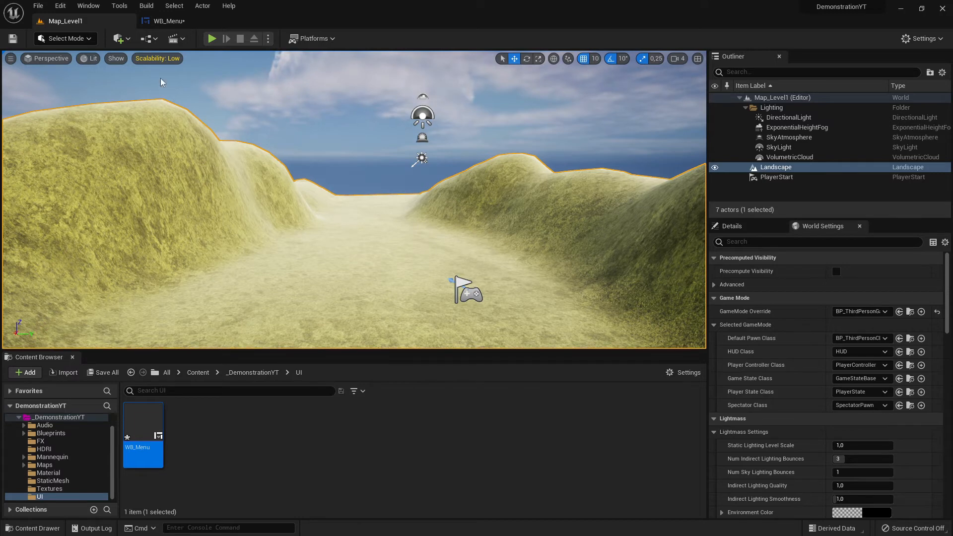
click(164, 25)
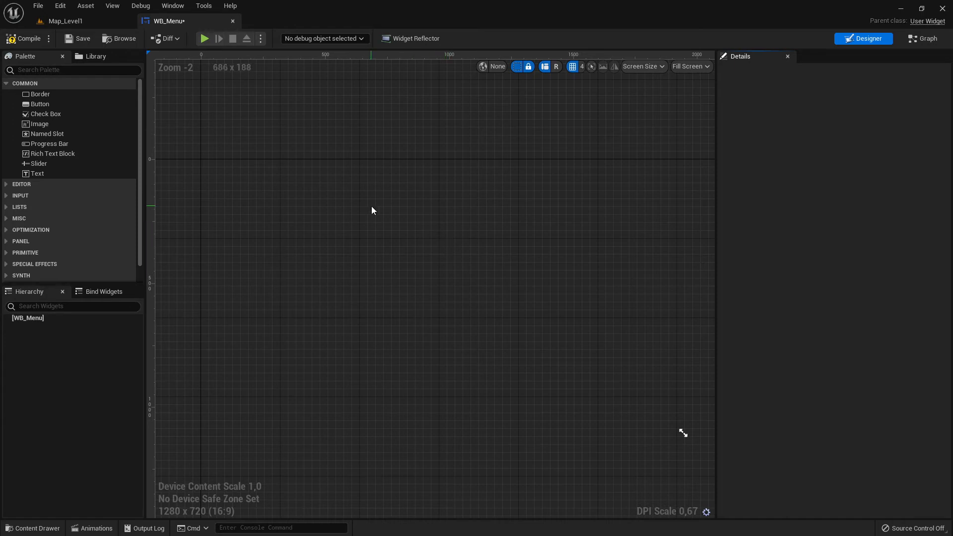
- Examine the empty WB_Menu design area at different zoom levels
scroll(377, 211, down, 5)
scroll(385, 216, up, 5)
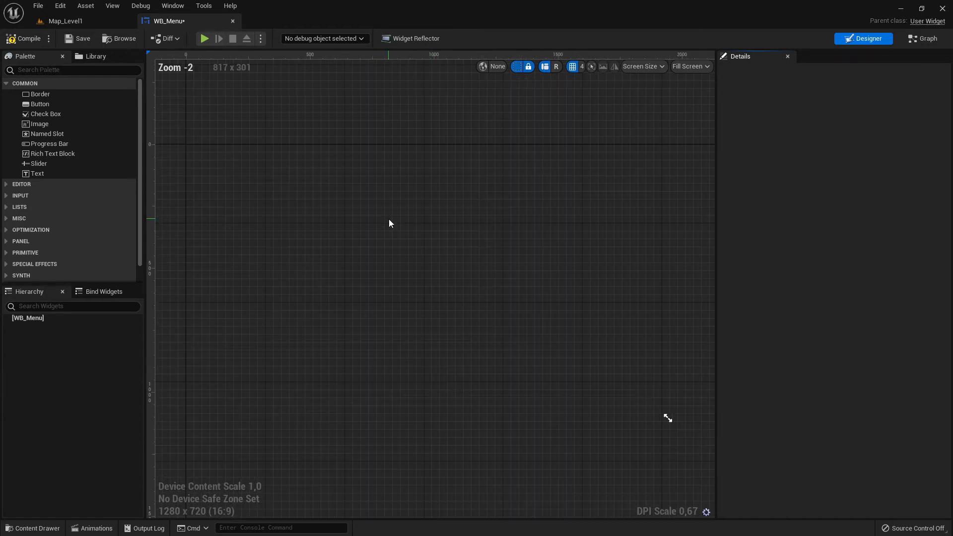
right_drag(368, 199, 358, 223)
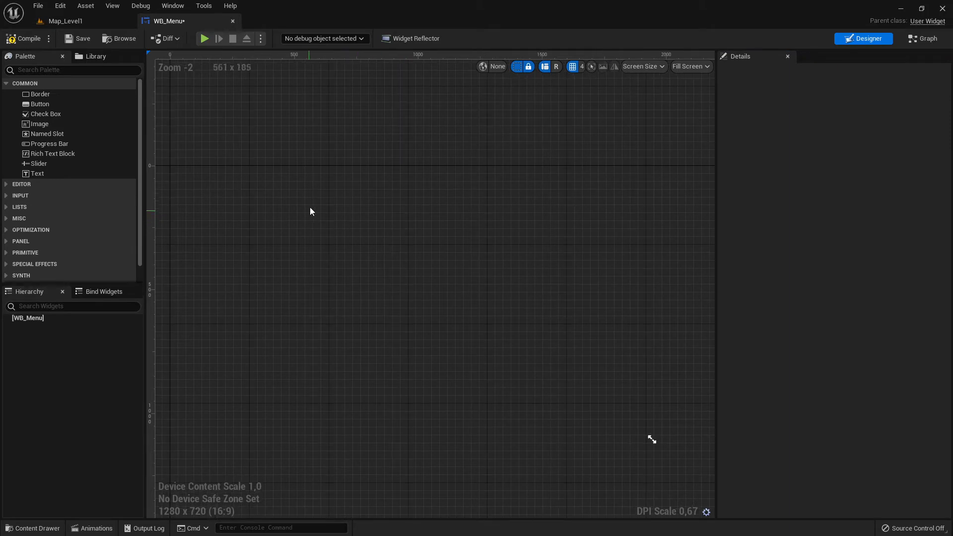
click(14, 44)
scroll(340, 234, up, 1)
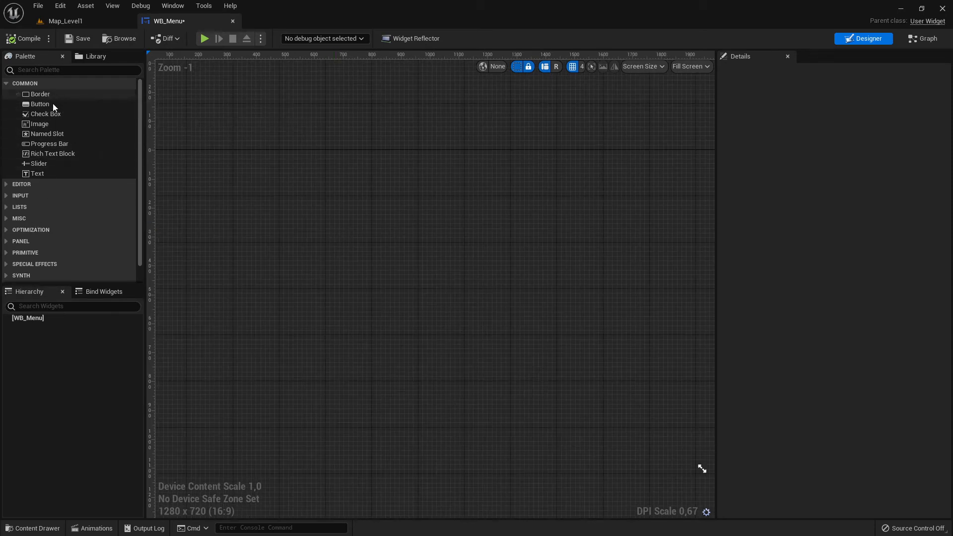
scroll(362, 213, down, 2)
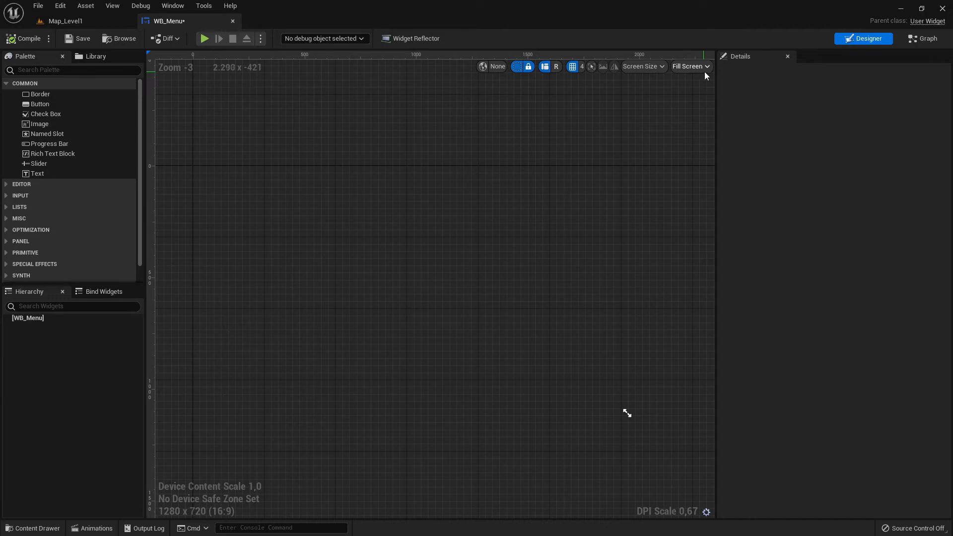
right_drag(349, 164, 391, 199)
scroll(400, 234, down, 5)
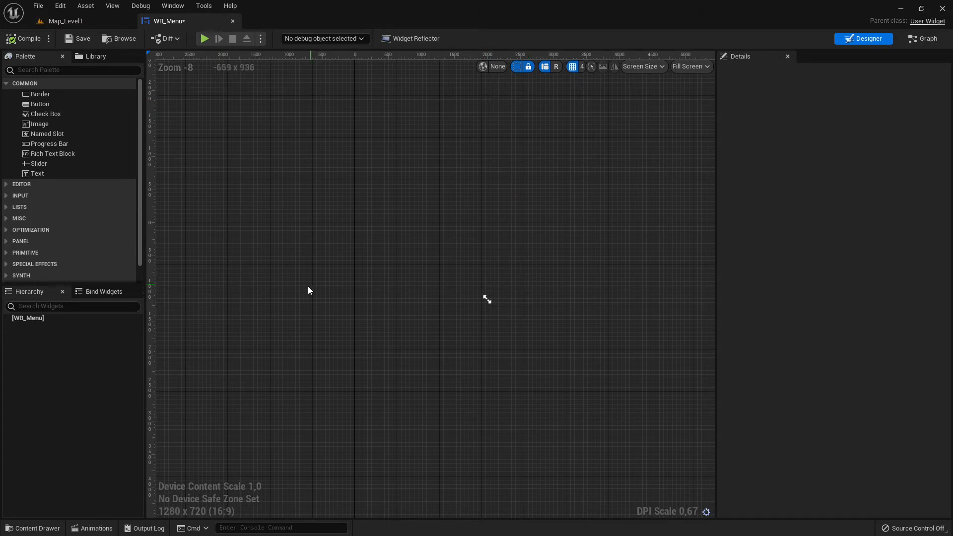
- Resize the WB_Menu preview screen to 1148 x 588
right_drag(258, 138, 380, 229)
scroll(380, 229, up, 4)
scroll(380, 230, down, 3)
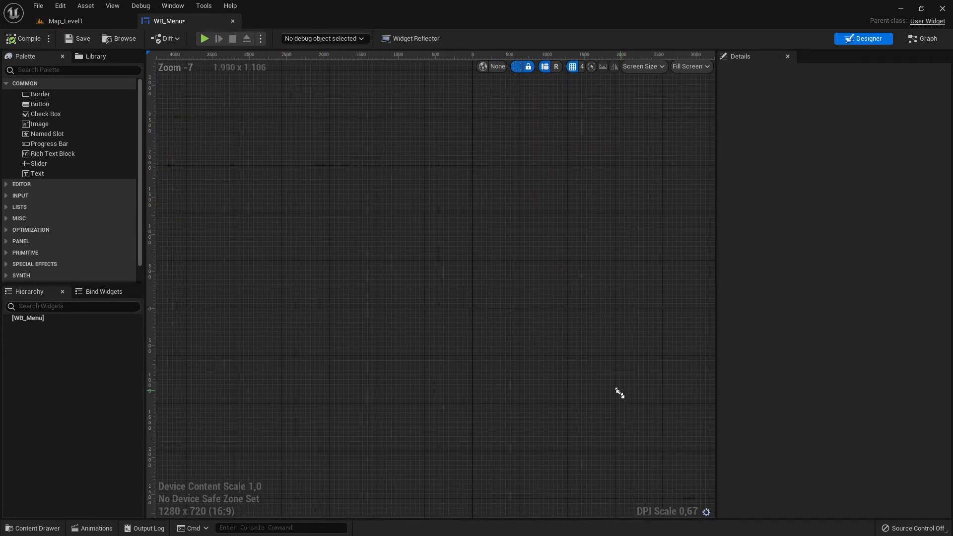
drag(619, 393, 603, 377)
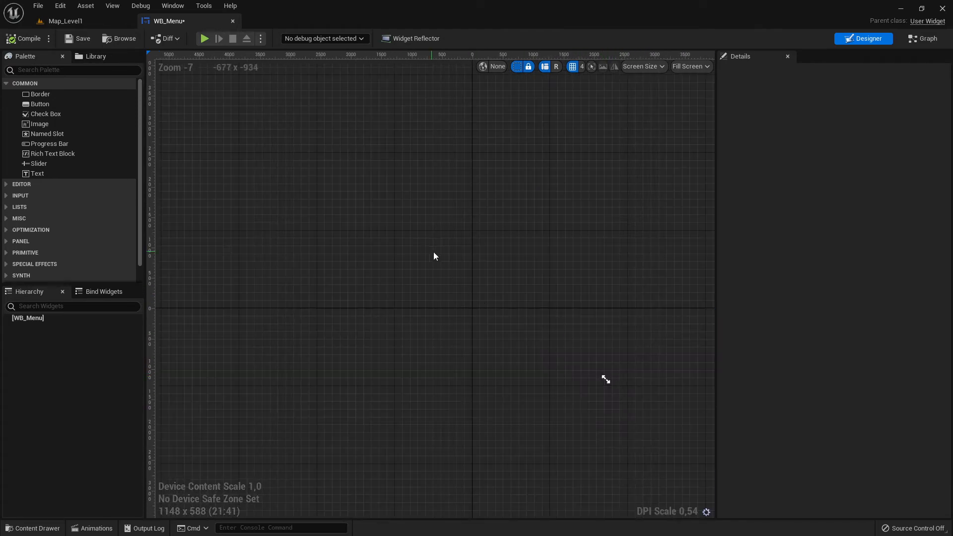
right_drag(379, 232, 415, 255)
right_drag(338, 218, 336, 223)
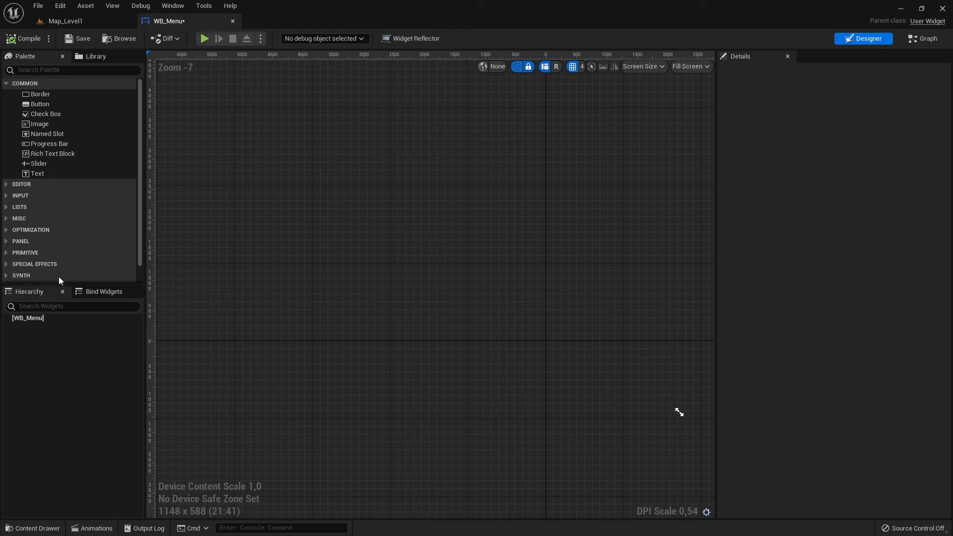
- Add a Canvas Panel from the Panel widgets as the root of WB_Menu
click(7, 242)
scroll(90, 247, down, 2)
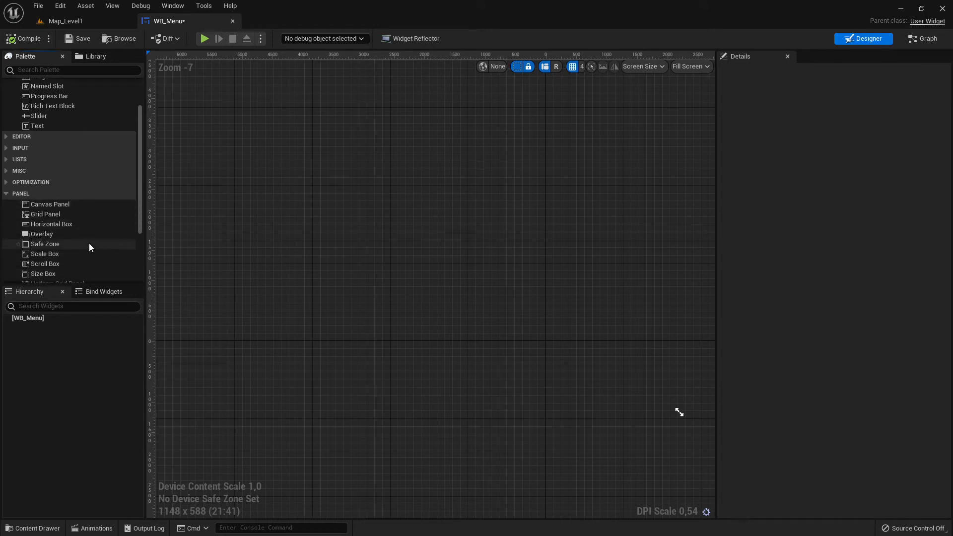
drag(50, 172, 395, 229)
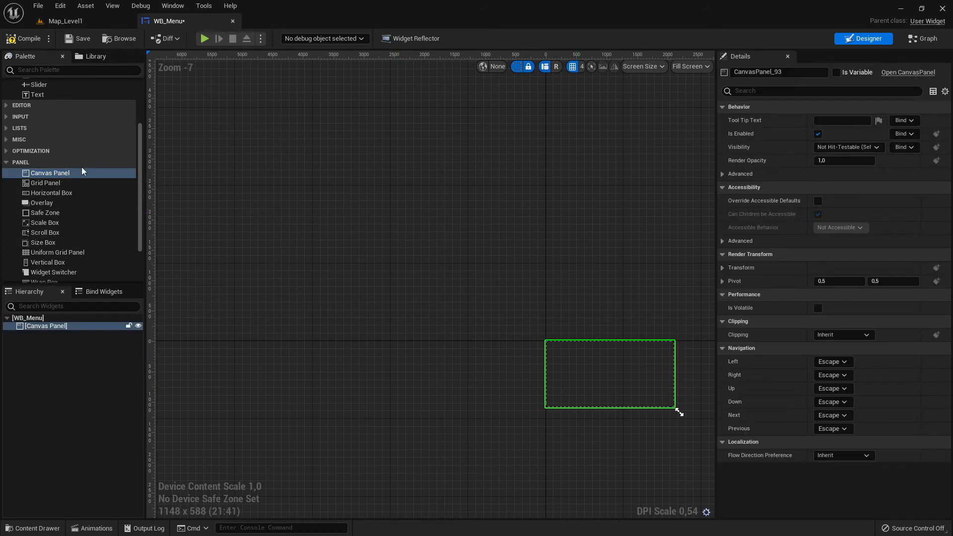
- Resize the preview screen around the Canvas Panel to 1920 x 1080
right_drag(547, 366, 418, 302)
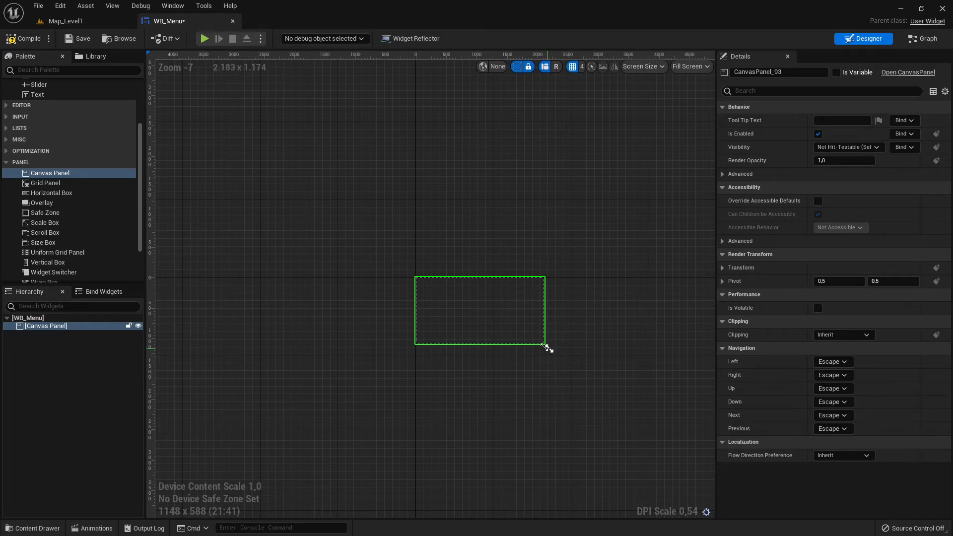
drag(548, 348, 635, 403)
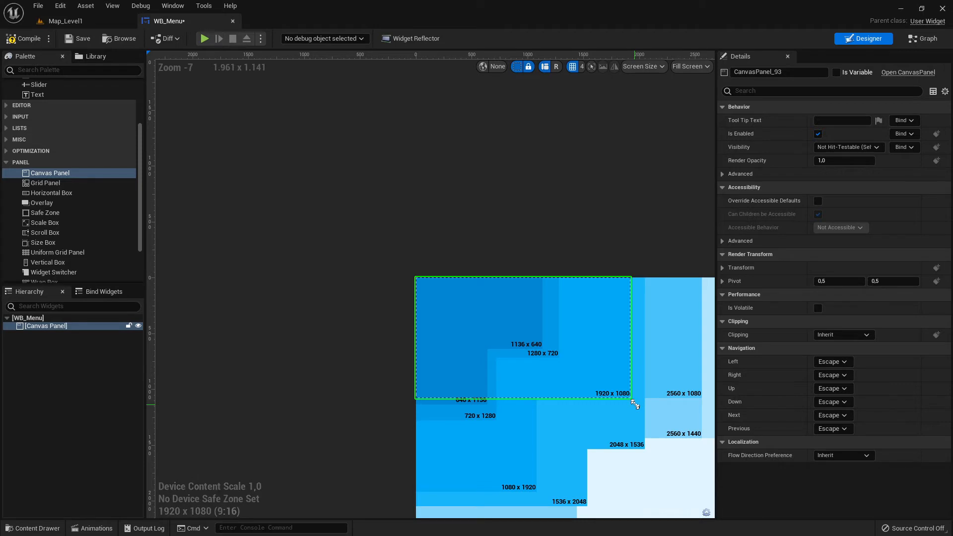
mouse_move(635, 404)
mouse_down()
mouse_move(645, 430)
mouse_move(635, 406)
mouse_move(601, 403)
mouse_move(690, 418)
mouse_move(704, 439)
mouse_move(591, 364)
mouse_move(562, 361)
mouse_move(706, 456)
mouse_move(635, 405)
mouse_up()
drag(635, 404, 634, 404)
right_drag(605, 394, 424, 262)
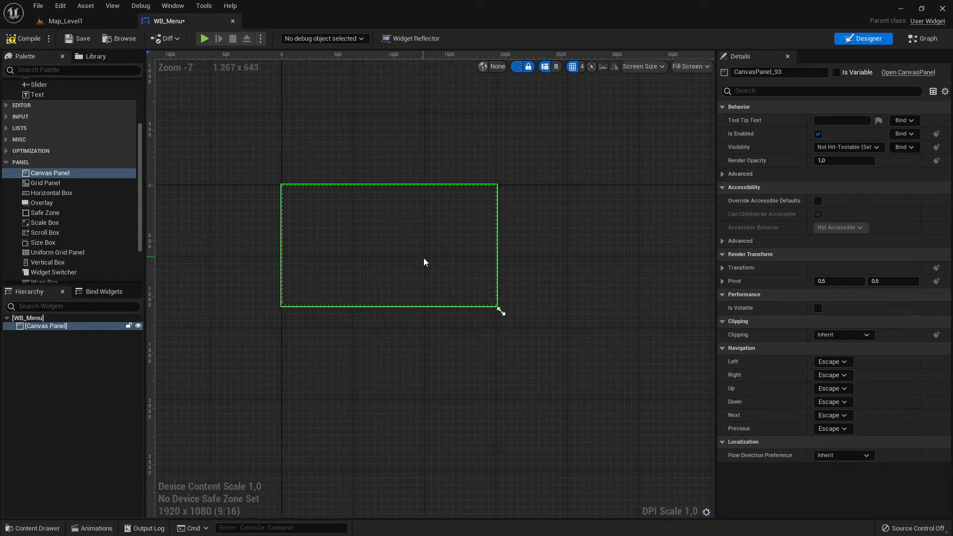
- Examine the Canvas Panel's outline against the surrounding design area at several zoom levels
scroll(397, 255, up, 6)
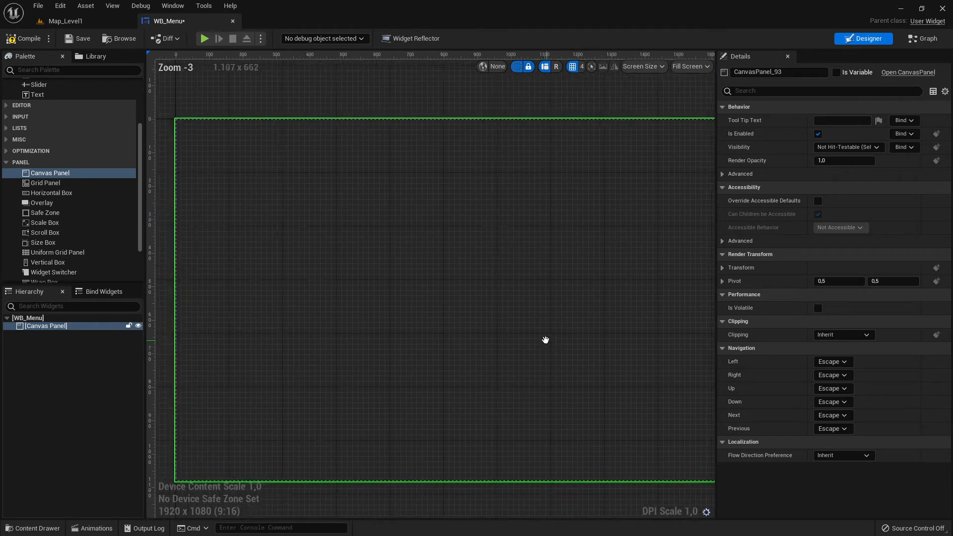
scroll(481, 313, down, 5)
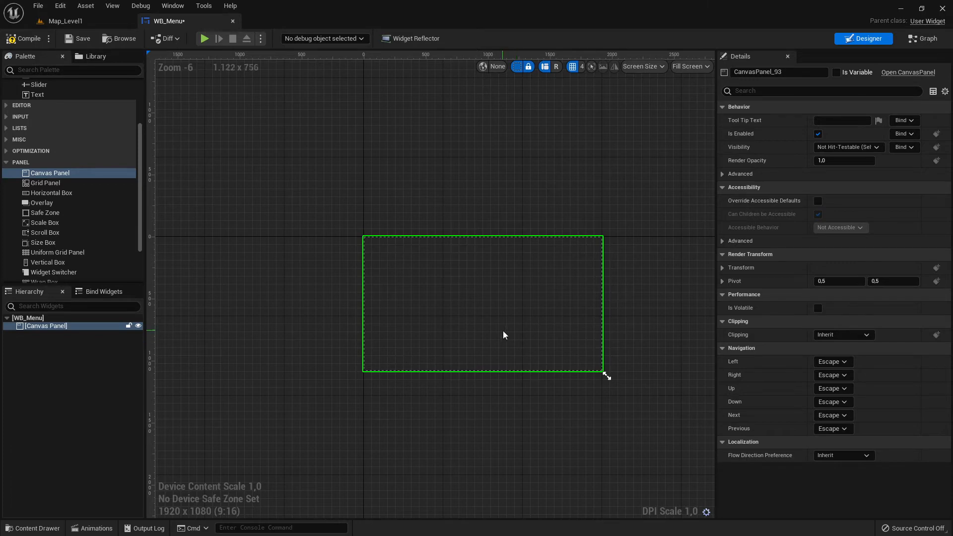
scroll(502, 332, up, 4)
scroll(502, 332, down, 5)
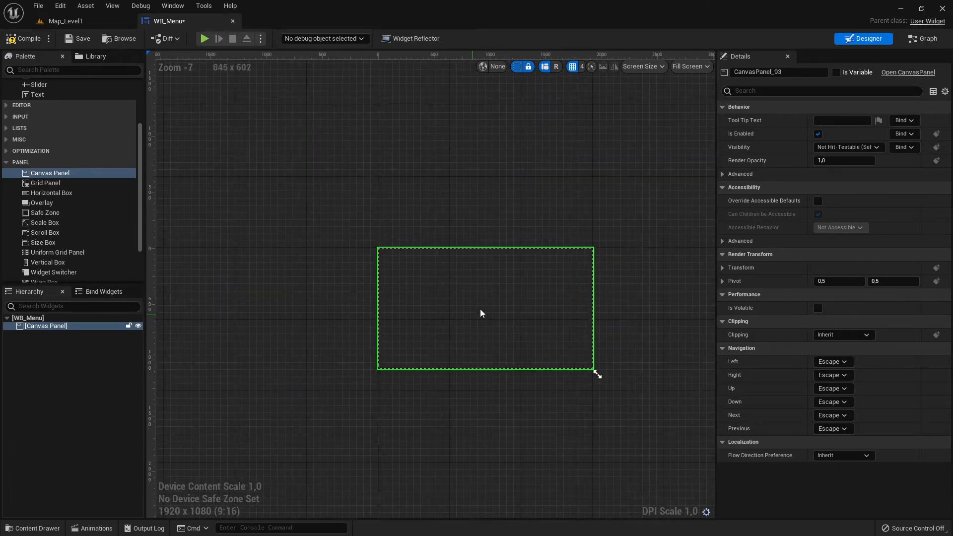
right_drag(480, 310, 434, 298)
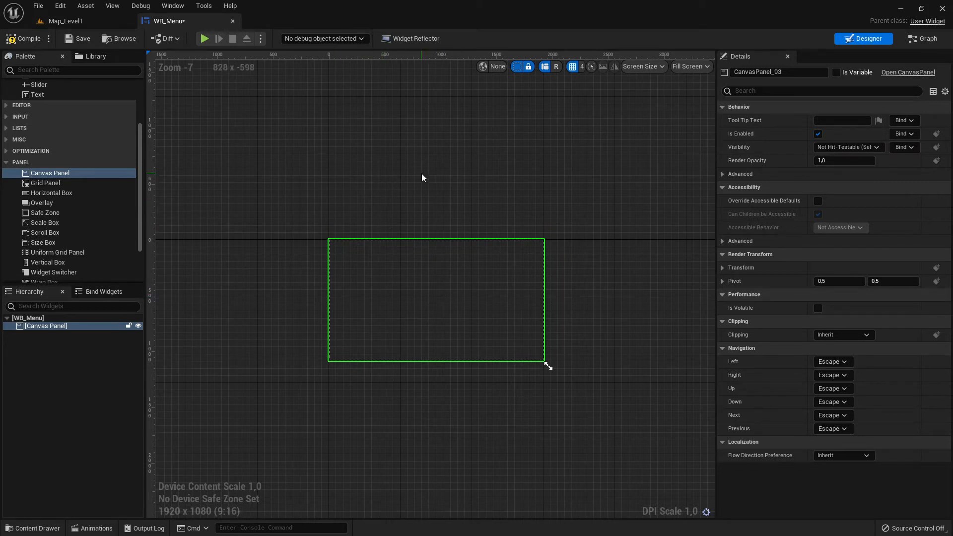
right_drag(417, 172, 211, 174)
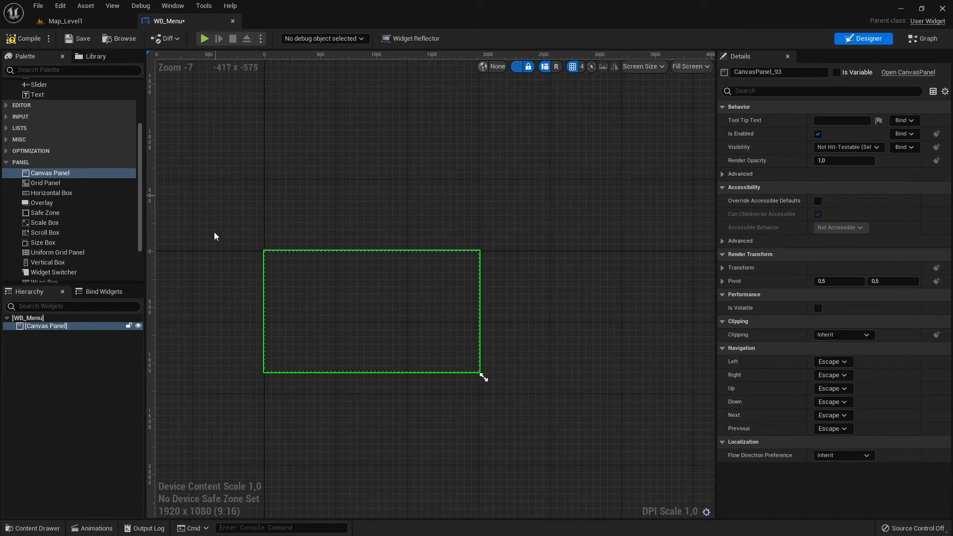
right_drag(321, 186, 412, 190)
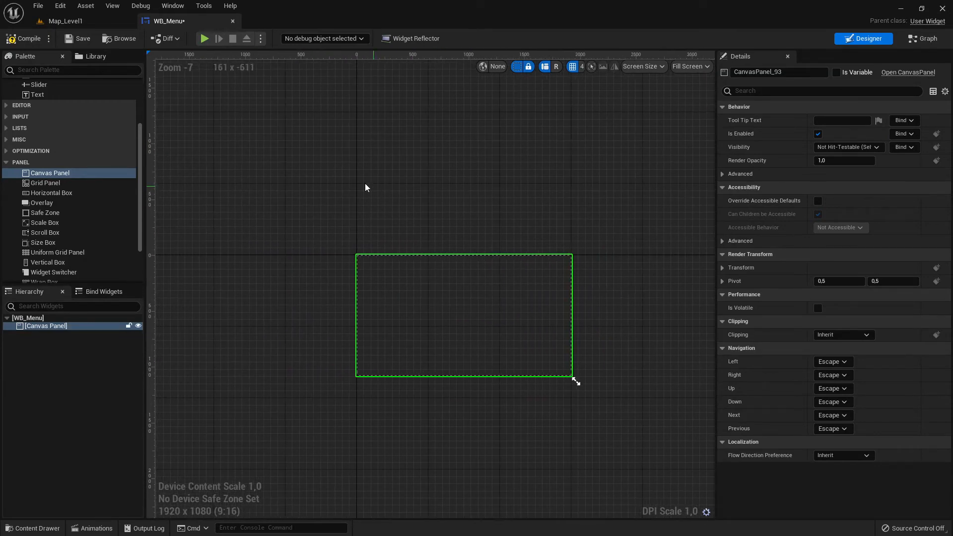
- Deselect and reselect the Canvas Panel to examine which area lies inside and outside its bounds
click(245, 215)
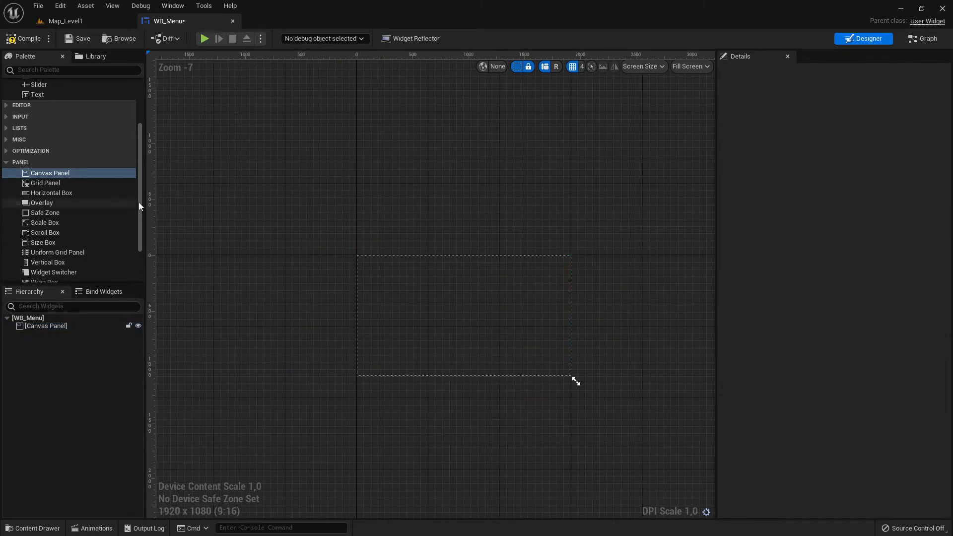
click(438, 257)
scroll(474, 293, up, 3)
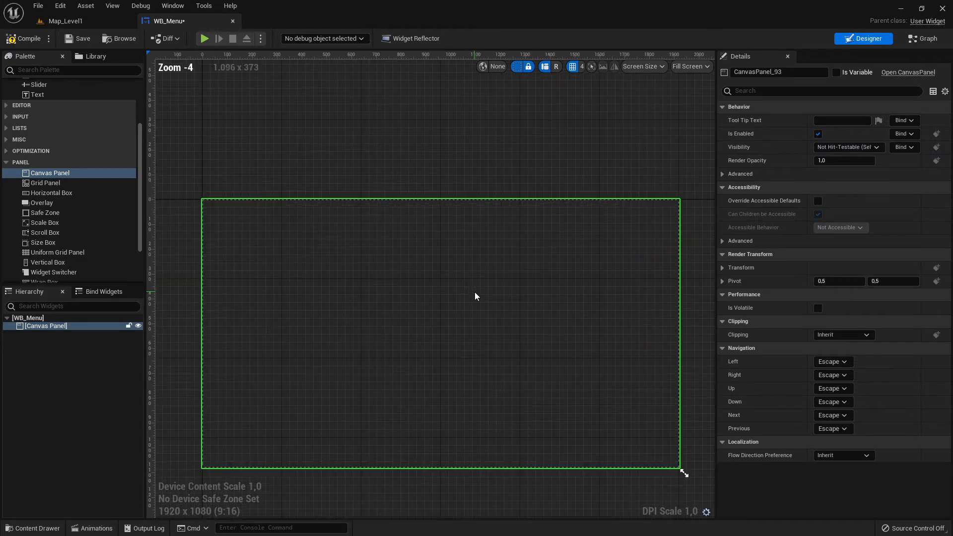
scroll(475, 292, down, 2)
mouse_move(549, 160)
right_down()
mouse_move(496, 170)
mouse_move(570, 166)
mouse_move(490, 177)
mouse_move(634, 159)
mouse_move(544, 157)
mouse_move(555, 147)
right_up()
scroll(460, 268, up, 3)
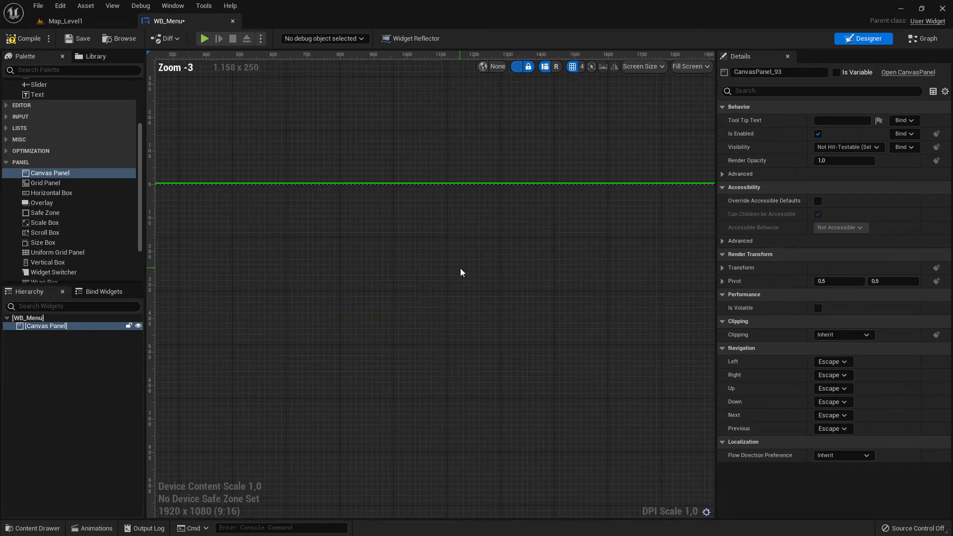
scroll(460, 268, down, 3)
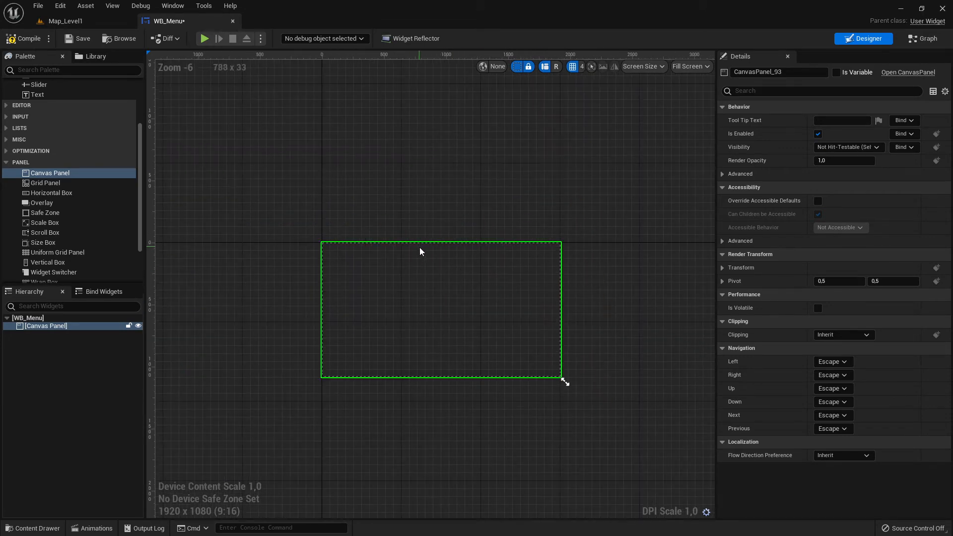
scroll(431, 270, up, 4)
scroll(430, 271, down, 6)
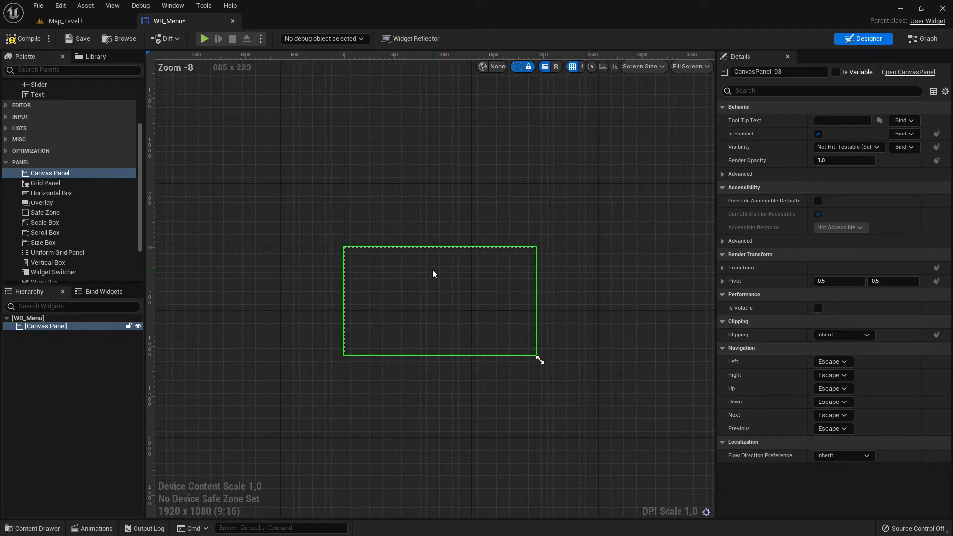
scroll(433, 269, up, 2)
click(329, 193)
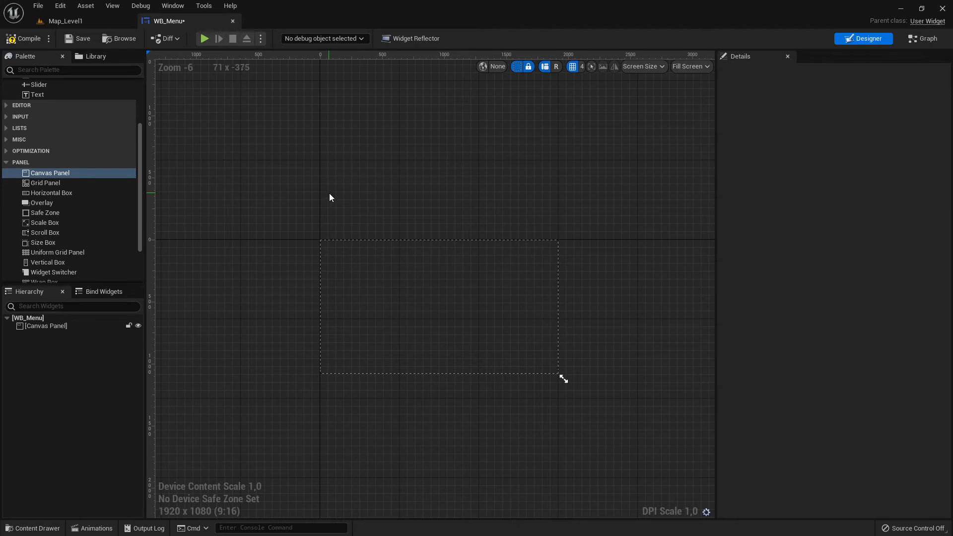
scroll(444, 277, up, 1)
click(404, 267)
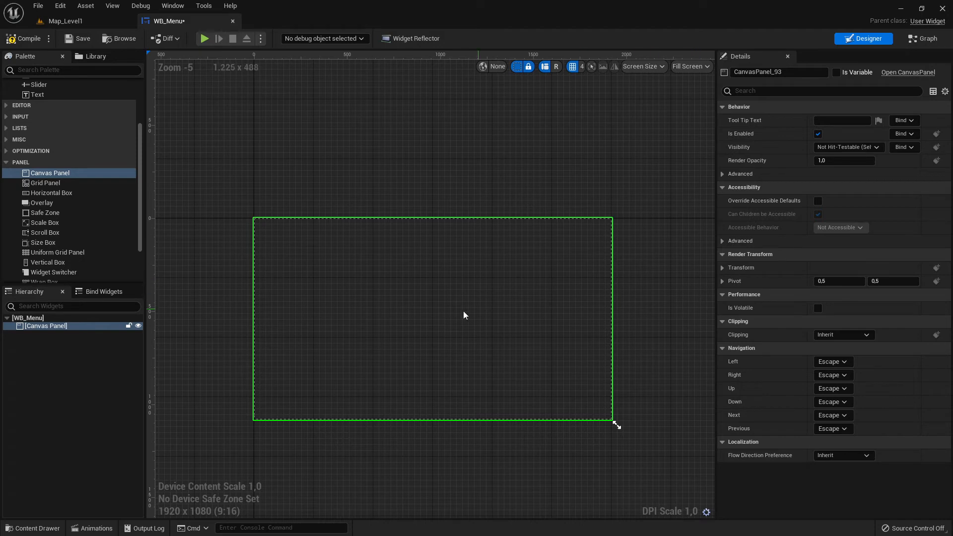
- Add a Button to the upper-left area of the Canvas Panel at about position X 260, Y 248, and keep it selected
right_drag(395, 190, 404, 169)
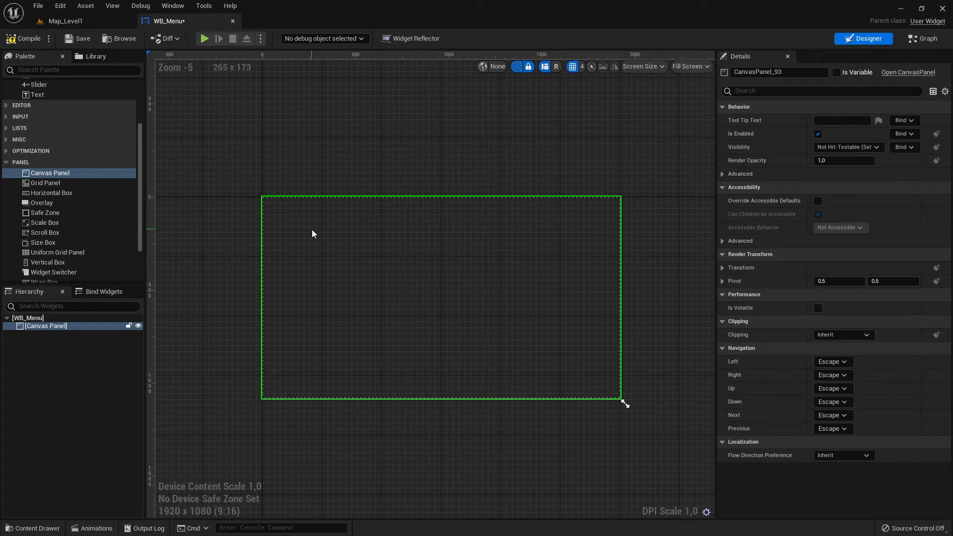
scroll(309, 240, up, 1)
right_drag(396, 265, 371, 262)
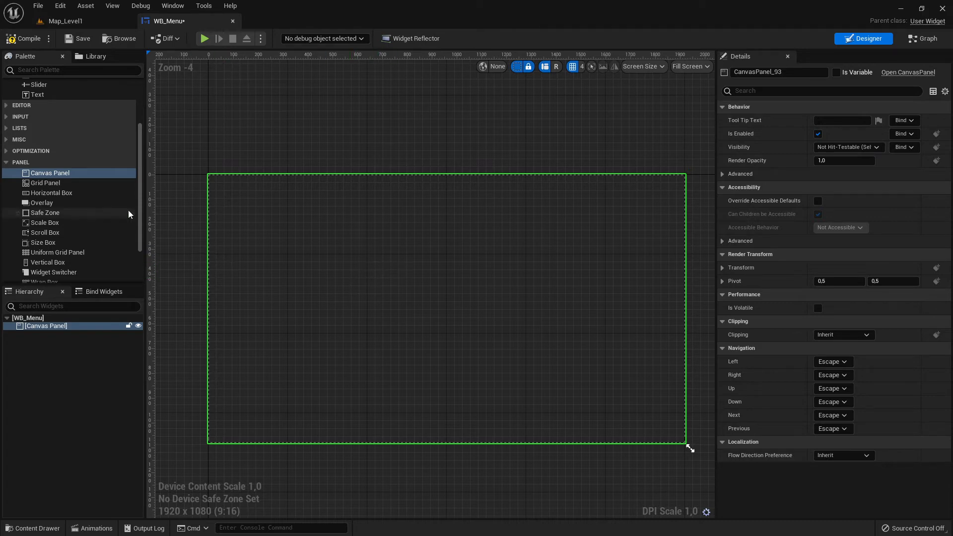
scroll(96, 211, up, 3)
scroll(96, 210, down, 3)
scroll(119, 159, up, 5)
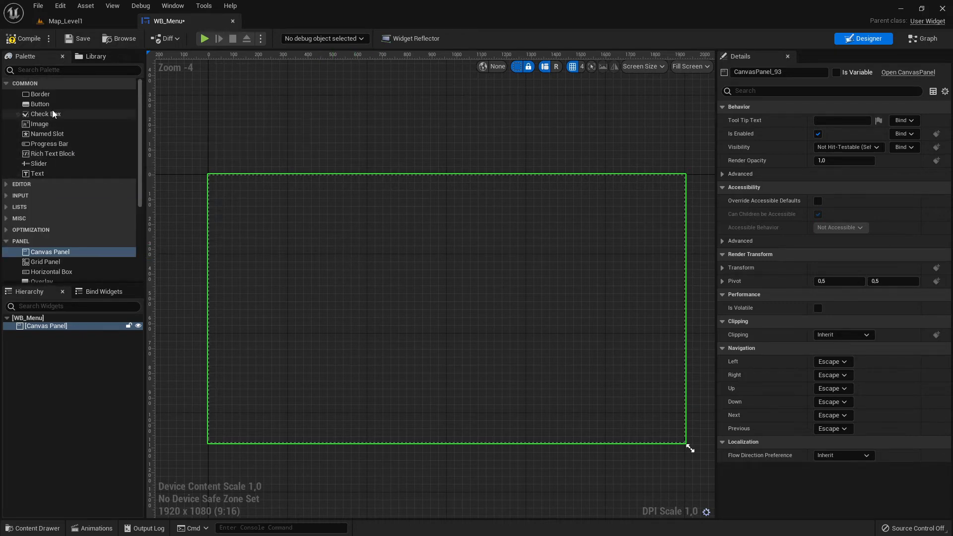
drag(52, 105, 274, 239)
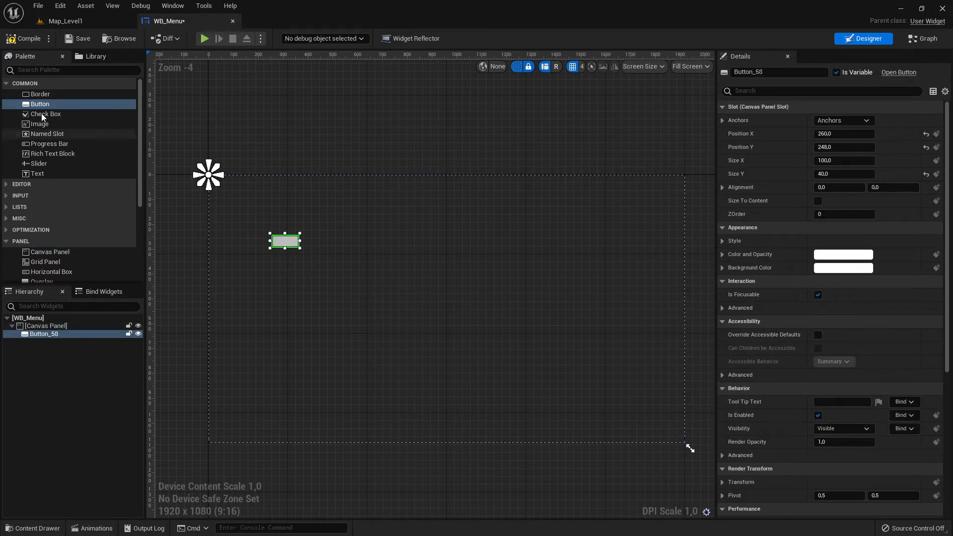
click(306, 251)
click(286, 246)
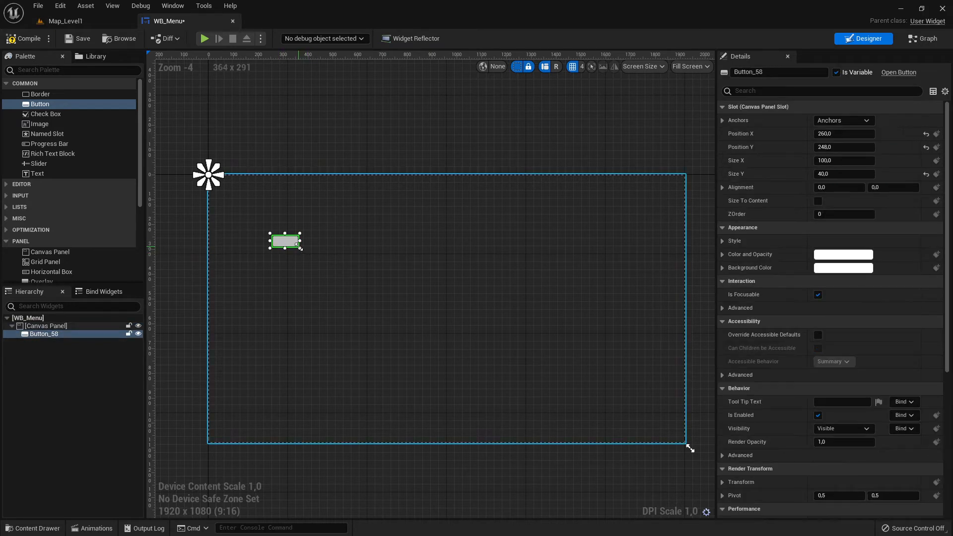
- Resize the button to about 226 x 126, move it to about position X 248, Y 276, and keep it selected
mouse_move(299, 247)
mouse_down()
mouse_move(331, 269)
mouse_move(298, 253)
mouse_move(320, 283)
mouse_move(309, 287)
mouse_move(325, 351)
mouse_move(313, 393)
mouse_move(292, 285)
mouse_move(295, 236)
mouse_move(285, 226)
mouse_move(317, 245)
mouse_up()
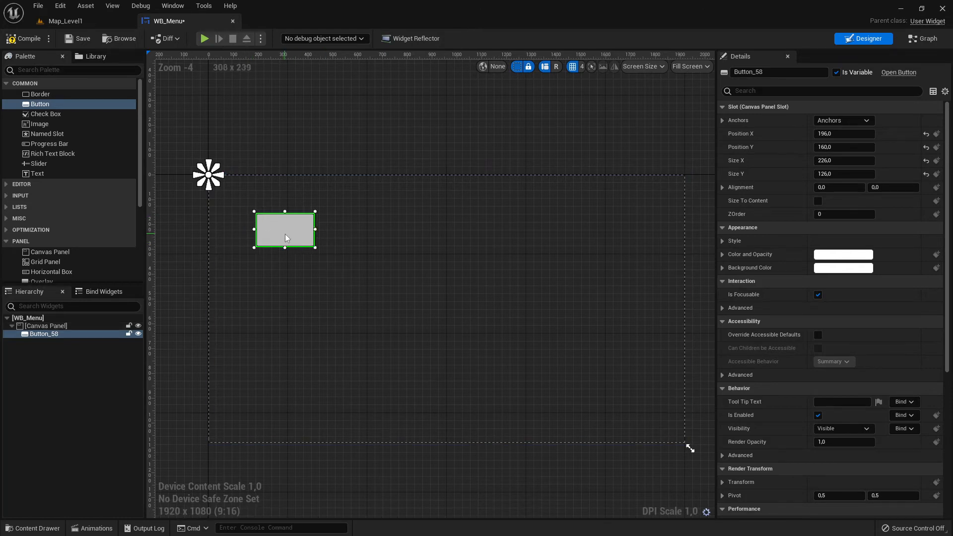
drag(287, 237, 308, 260)
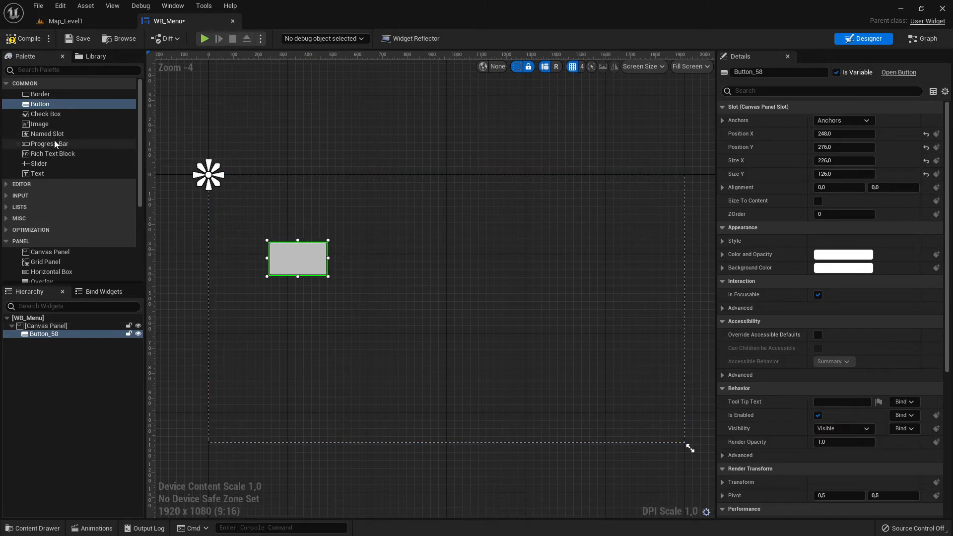
click(41, 327)
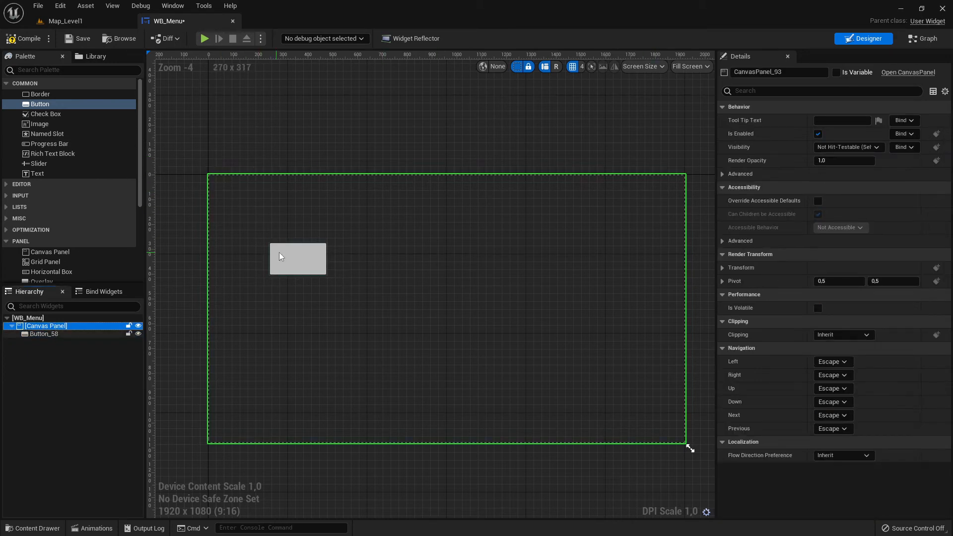
click(98, 334)
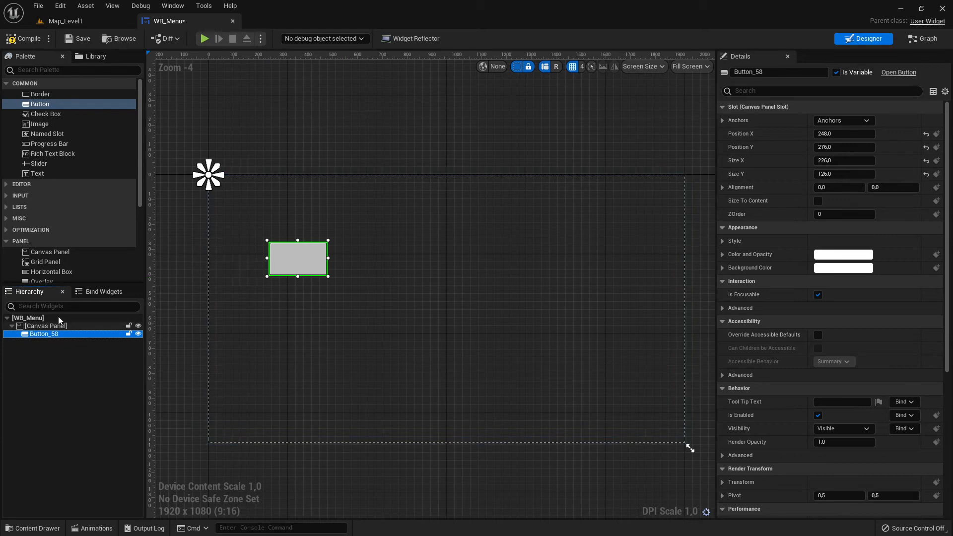
- Place a Text widget directly on the button in the design view and delete it again
drag(43, 175, 295, 262)
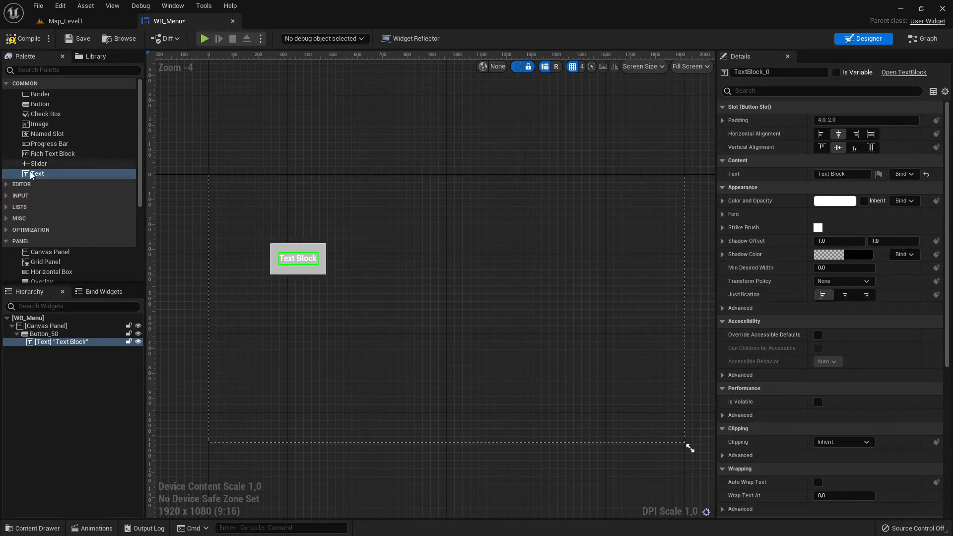
drag(38, 173, 47, 335)
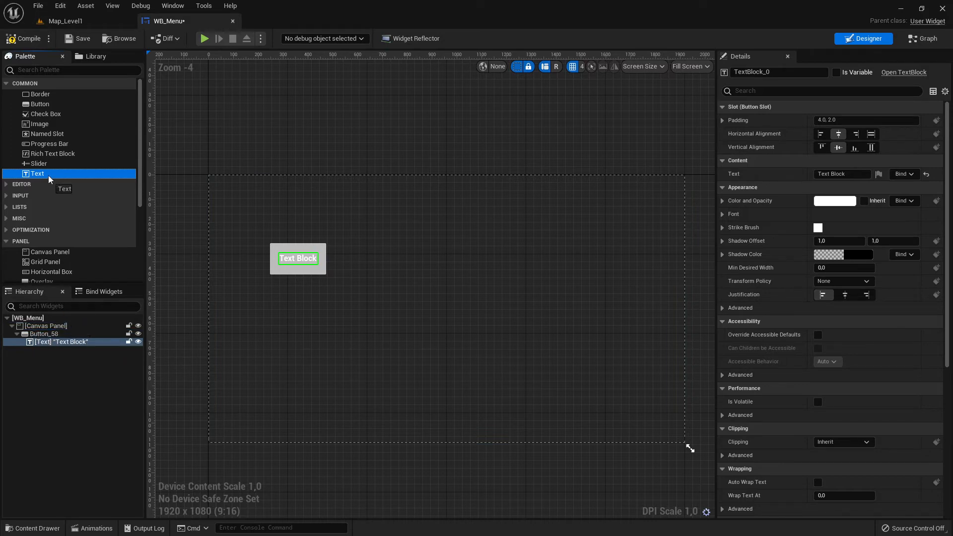
click(426, 305)
click(295, 268)
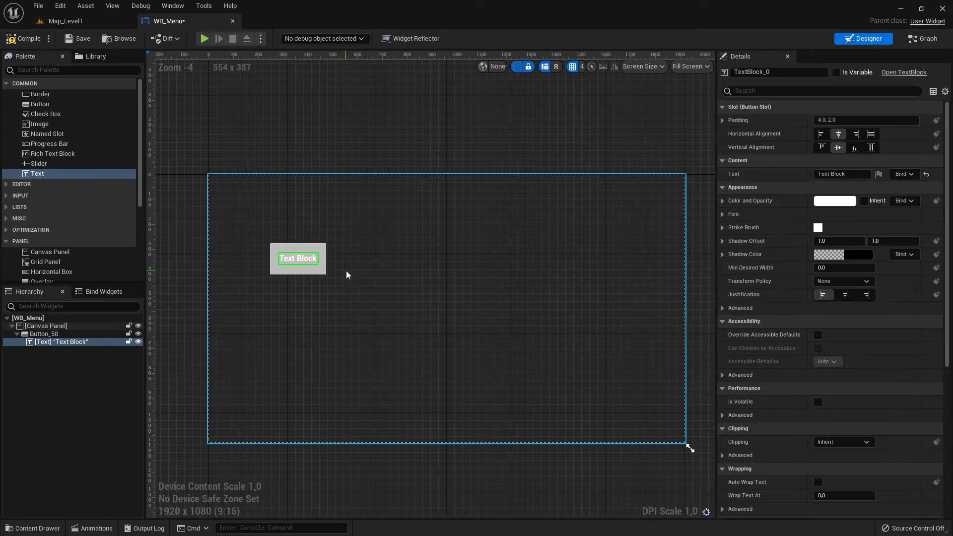
key(Delete)
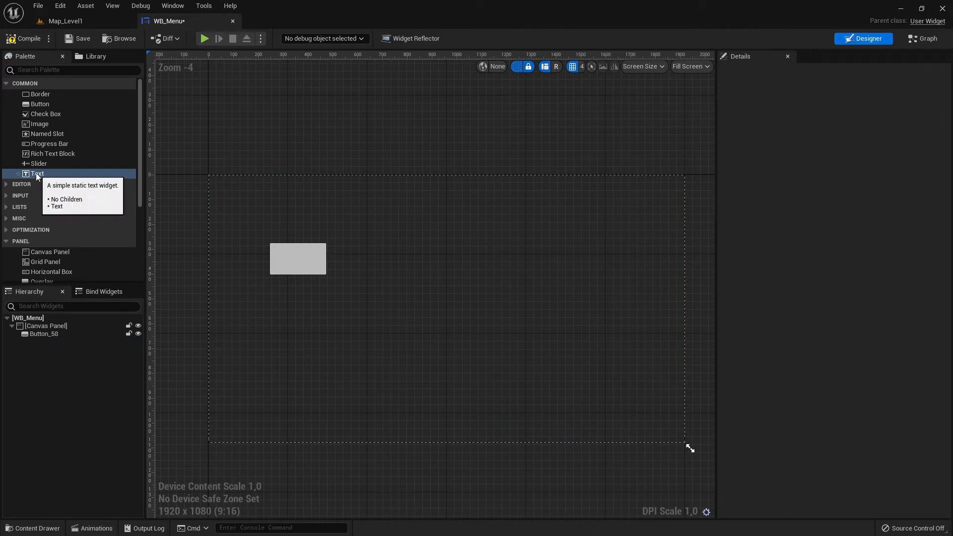
- Add a Text widget as a child of the button in the hierarchy, set its content to "Start", and reselect the button
drag(35, 174, 49, 335)
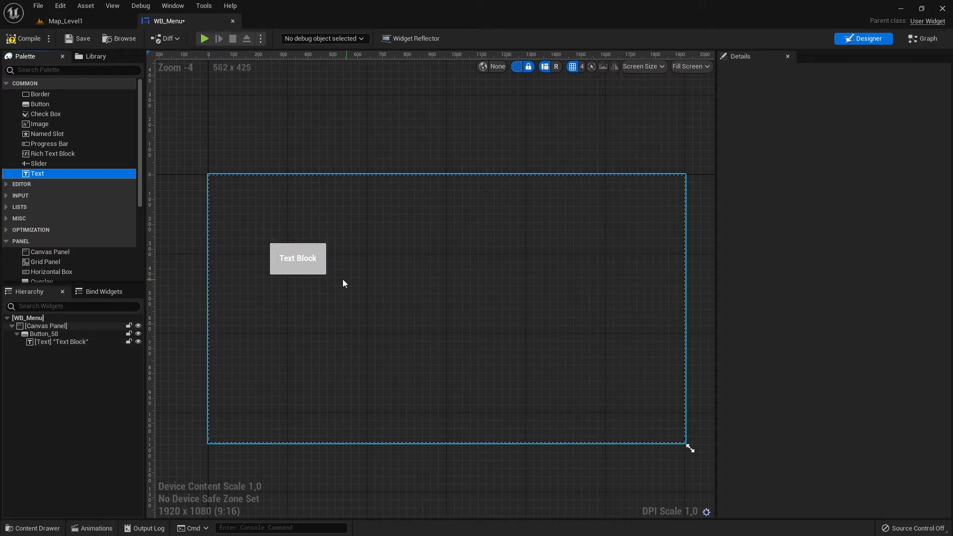
click(297, 259)
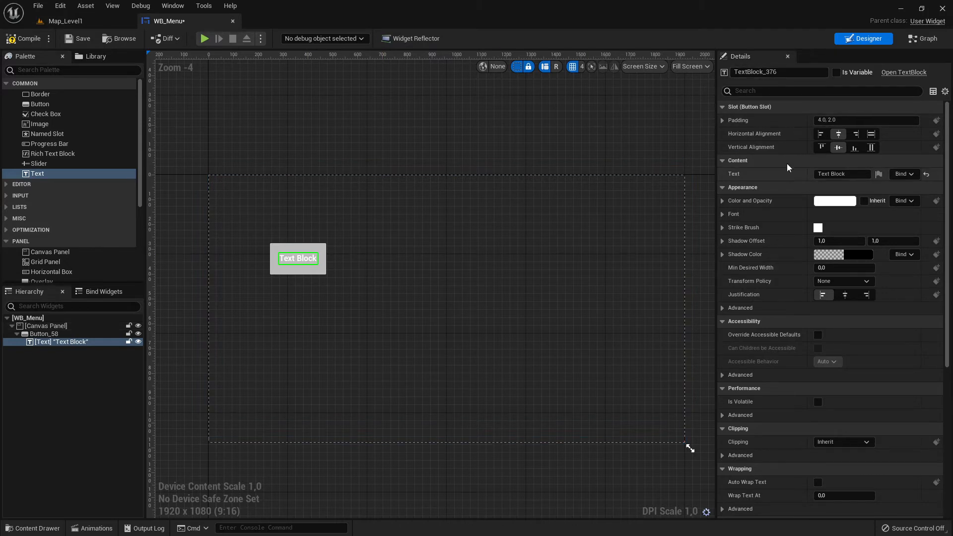
click(737, 161)
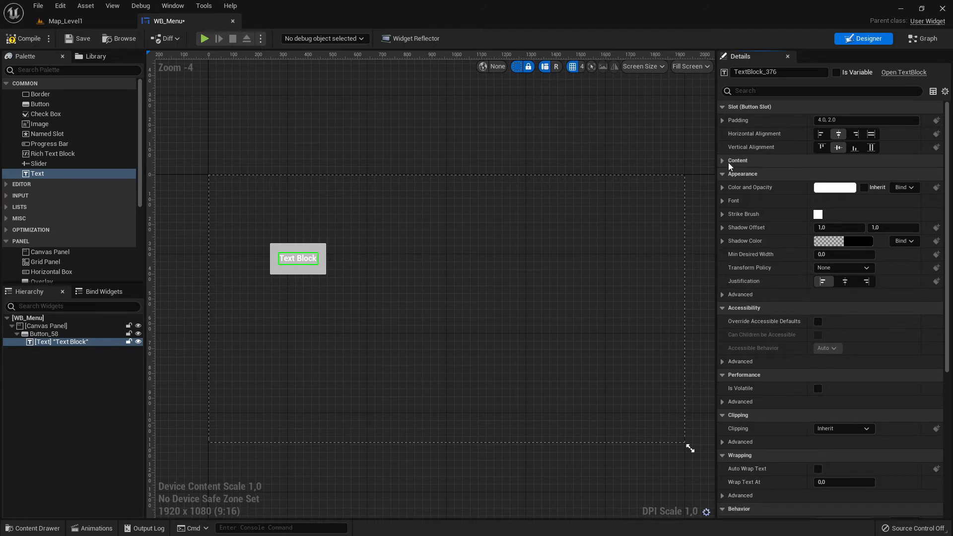
click(730, 163)
click(839, 174)
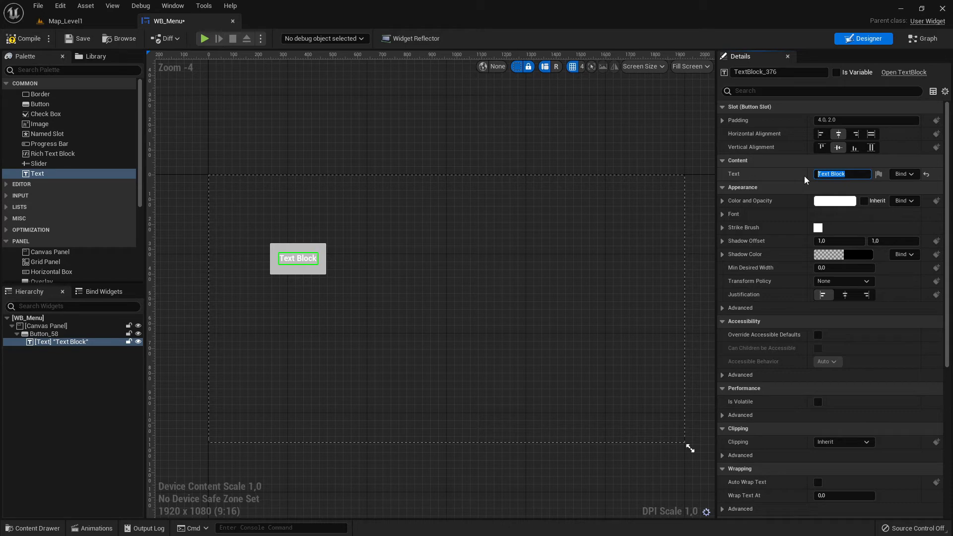
text(Start)
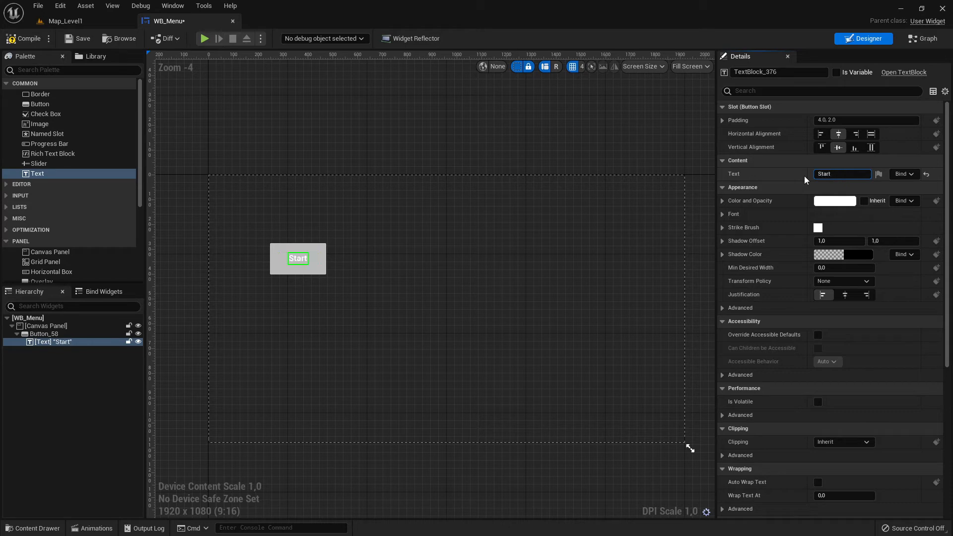
click(446, 271)
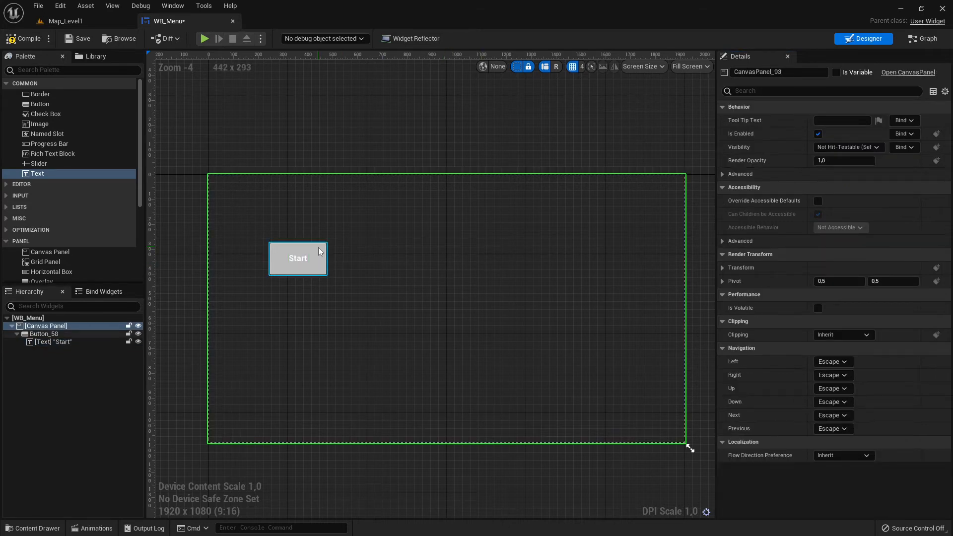
click(313, 263)
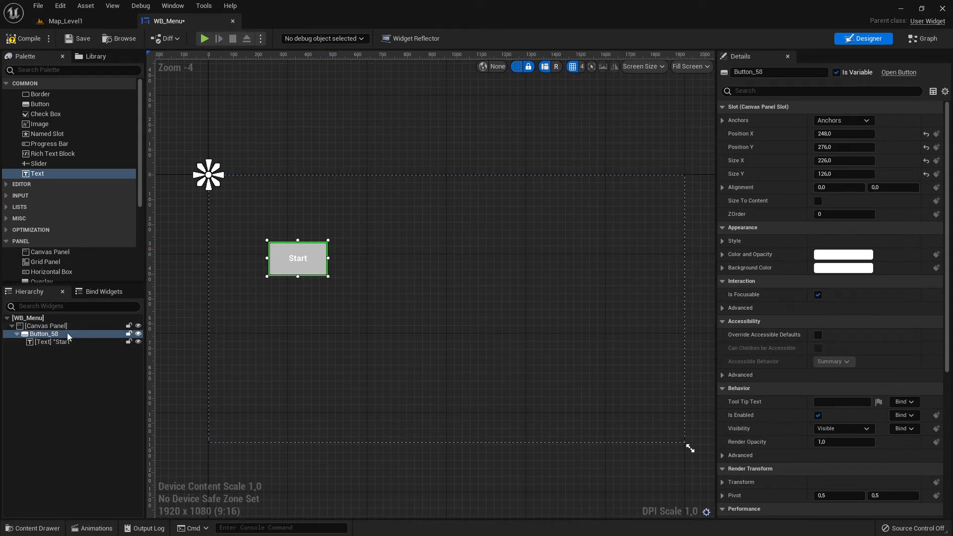
click(48, 335)
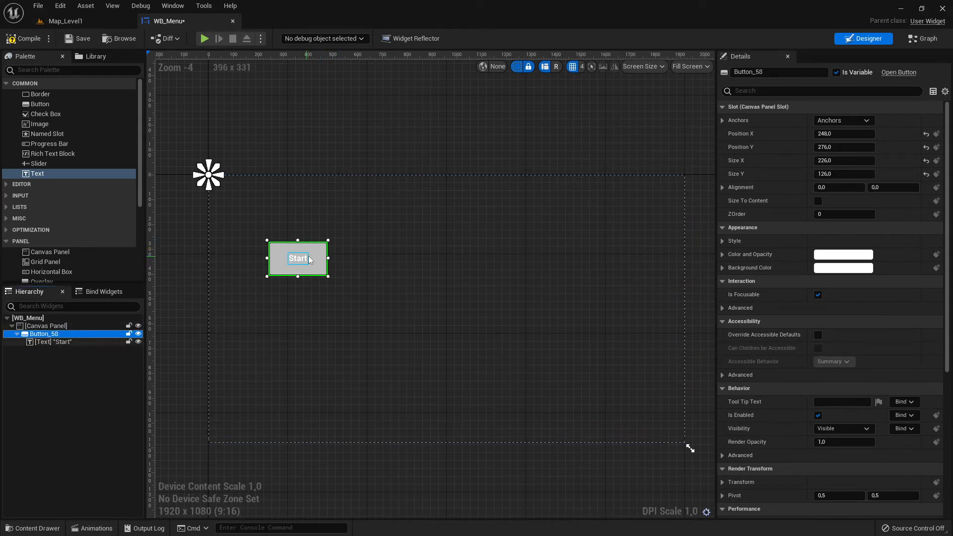
click(723, 254)
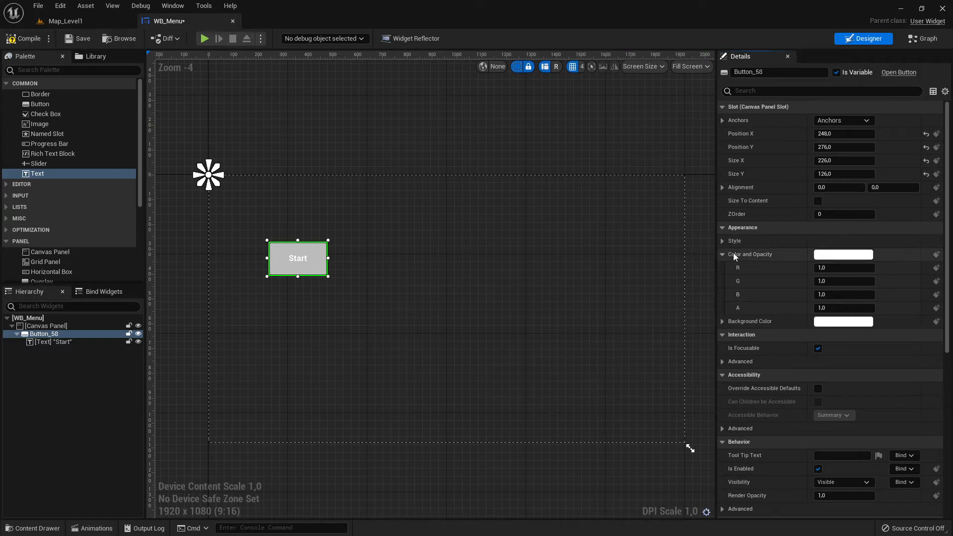
click(843, 254)
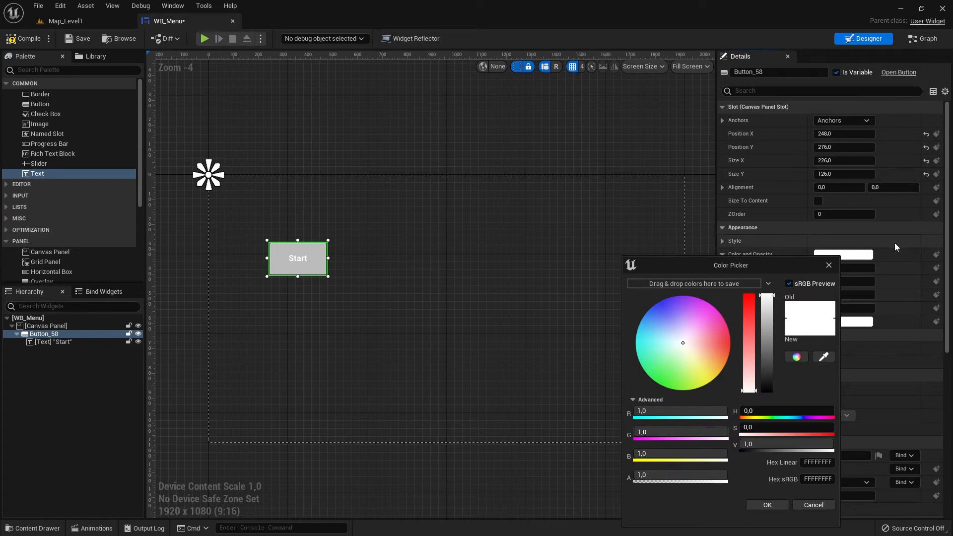
click(875, 228)
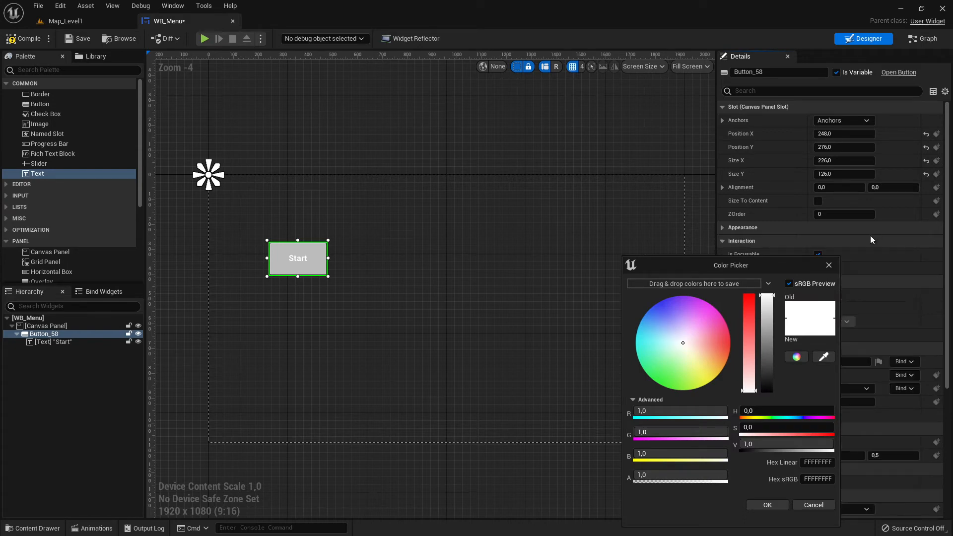
click(828, 265)
click(723, 228)
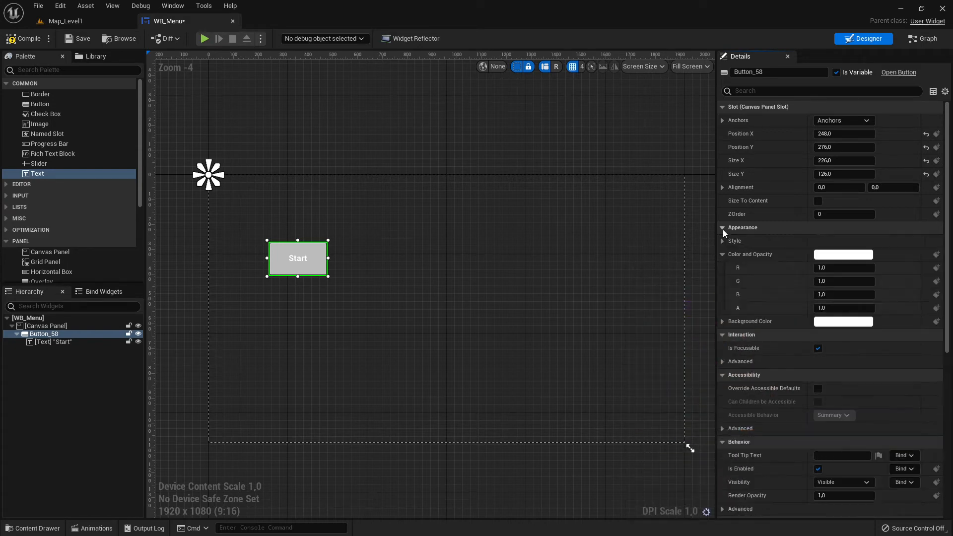
- Set the button's Color and Opacity to a saturated blue, about sRGB hex 1500FFFF
click(723, 254)
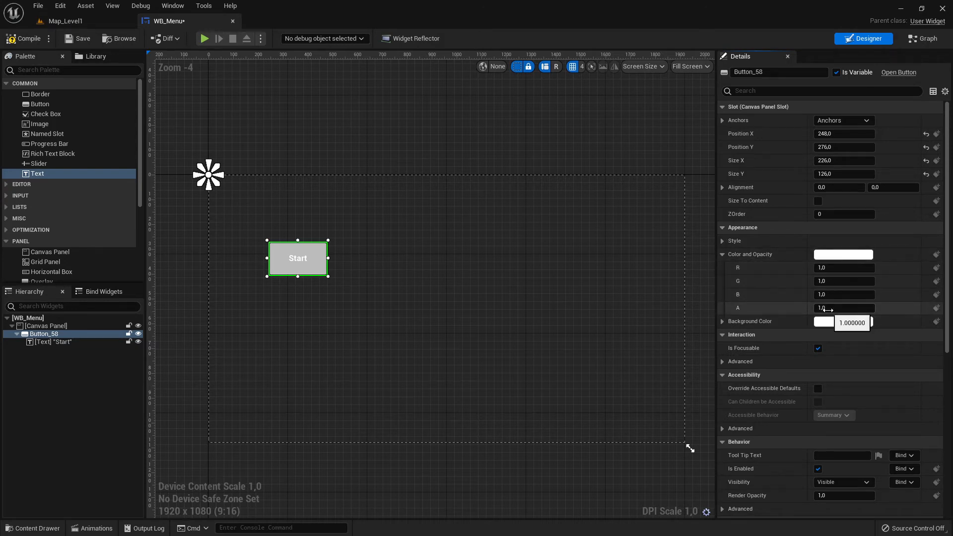
click(832, 256)
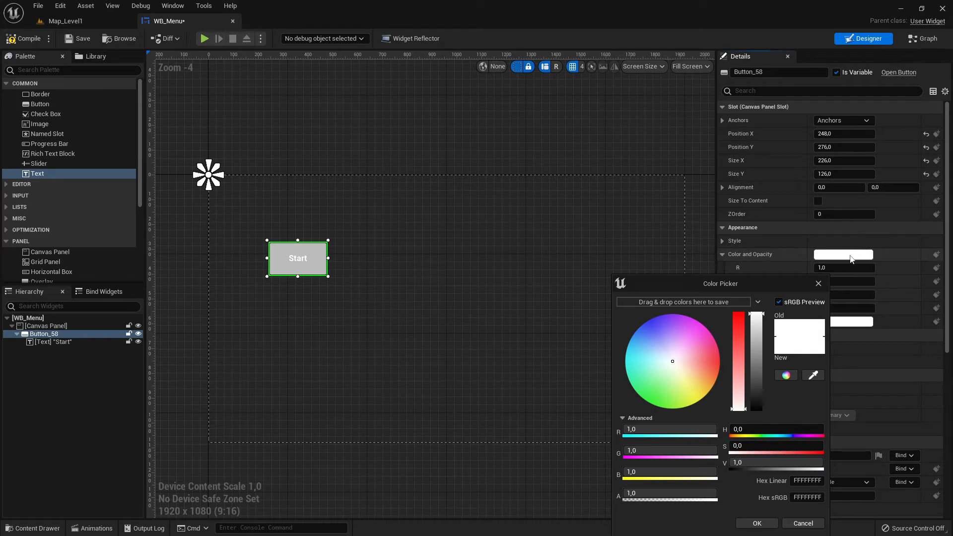
drag(722, 286, 746, 231)
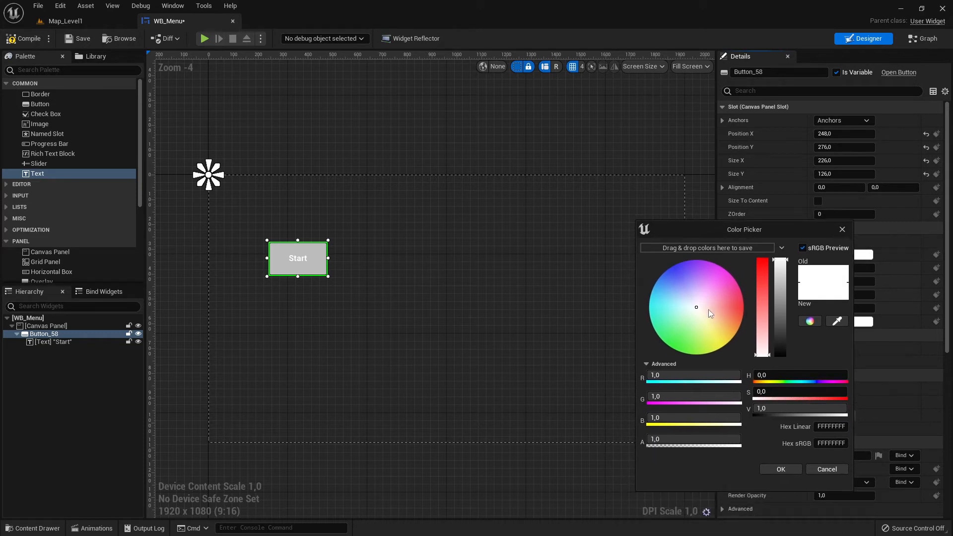
drag(697, 314, 671, 264)
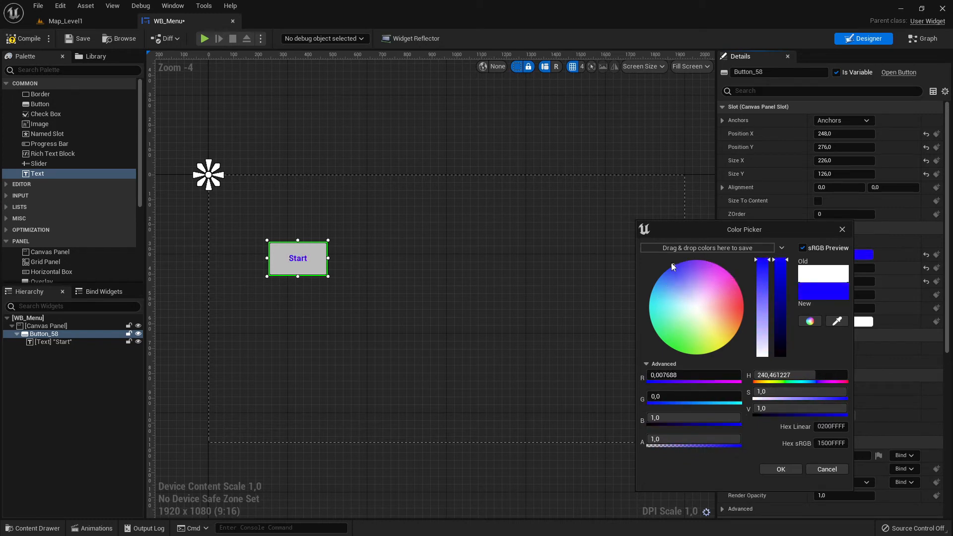
click(842, 229)
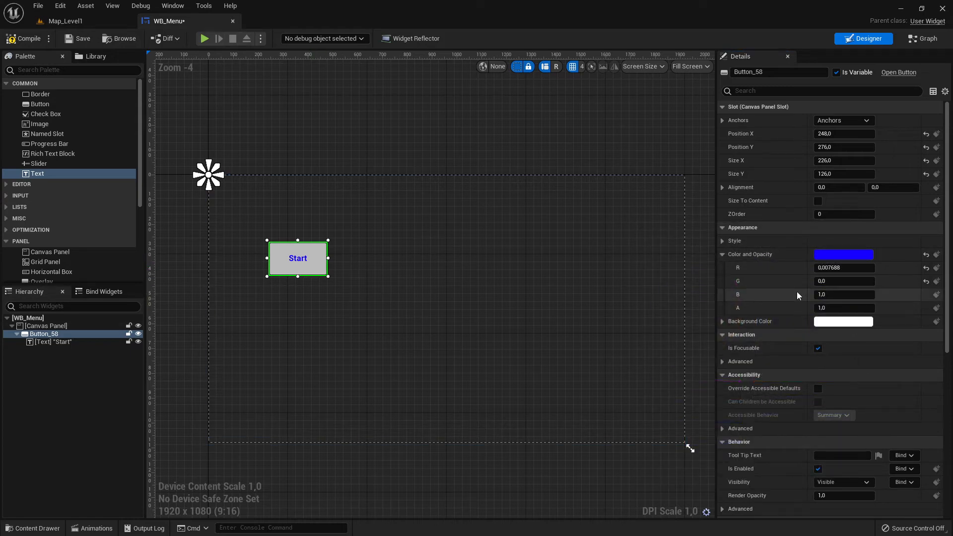
click(722, 255)
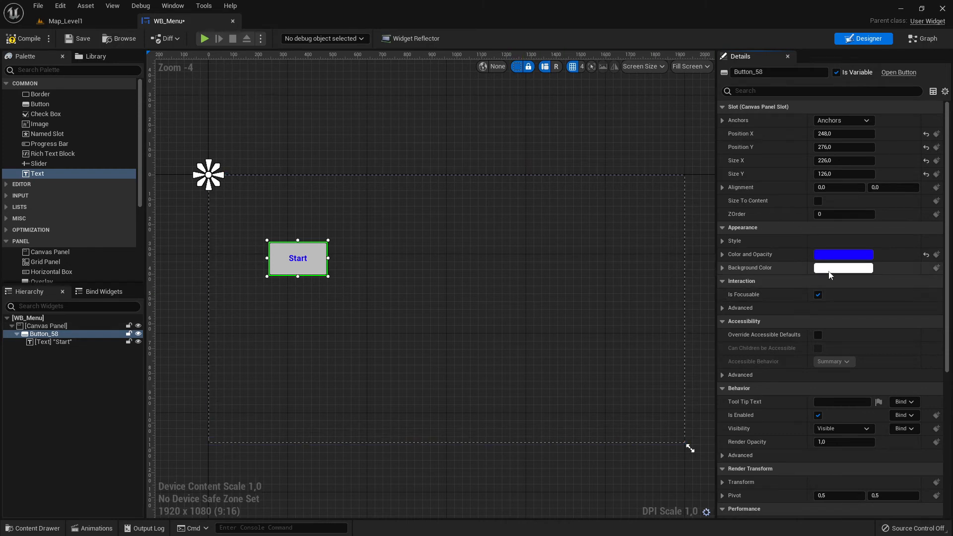
- Set the button's Background Color to a bright green, about sRGB hex 57FF00FF
click(843, 268)
mouse_move(693, 337)
mouse_down()
mouse_move(728, 326)
mouse_move(704, 315)
mouse_move(633, 322)
mouse_move(632, 365)
mouse_move(693, 404)
mouse_move(663, 406)
mouse_up()
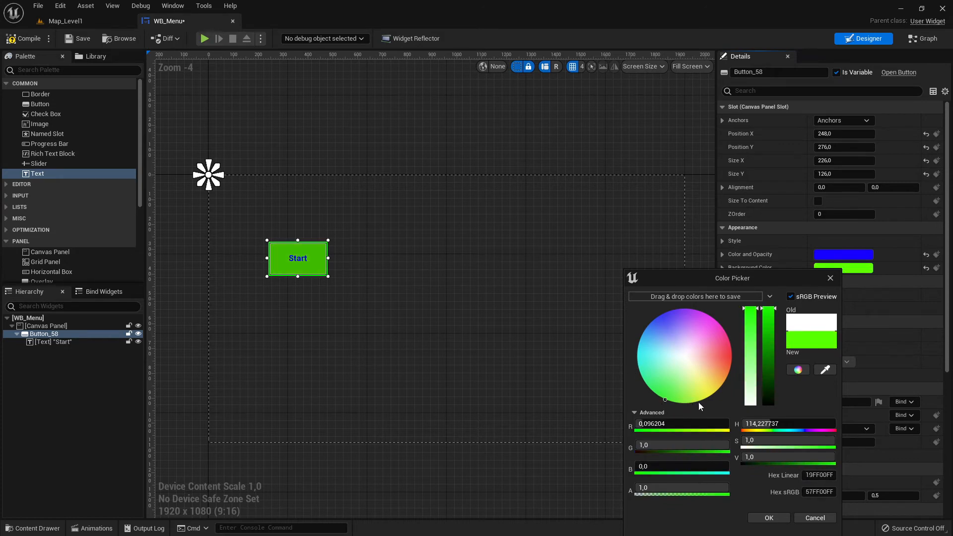
click(769, 517)
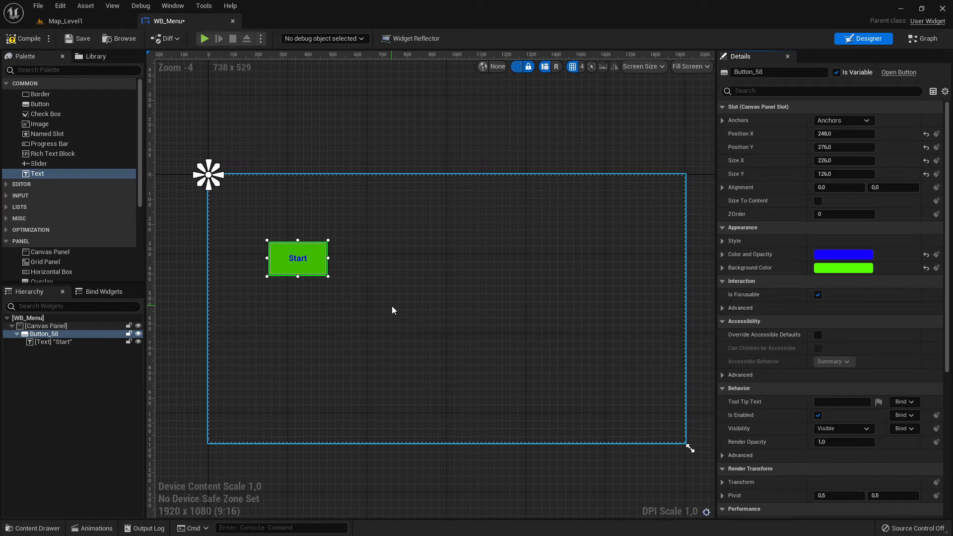
- Move the Start button to about position X 852, Y 184 and set its anchors to full stretch across all four canvas corners
drag(322, 264, 469, 240)
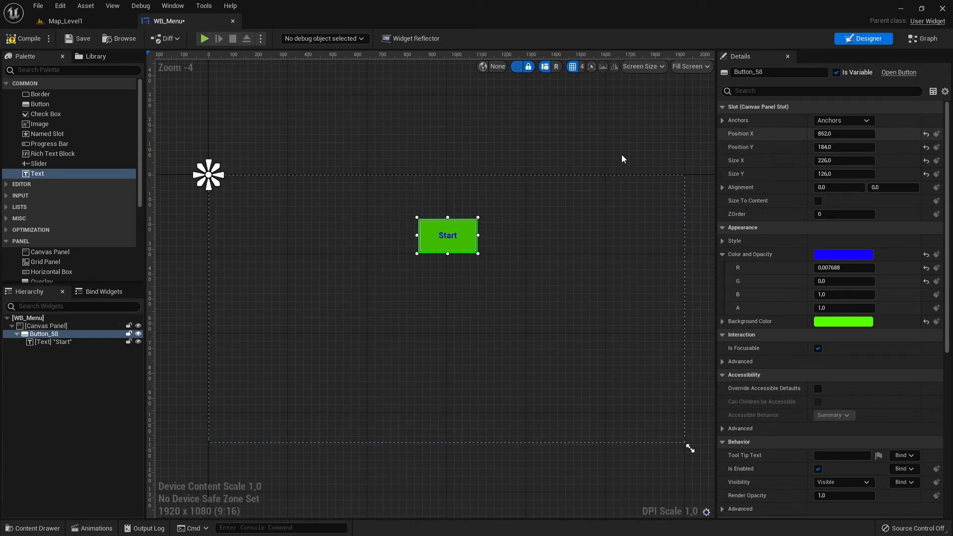
click(837, 122)
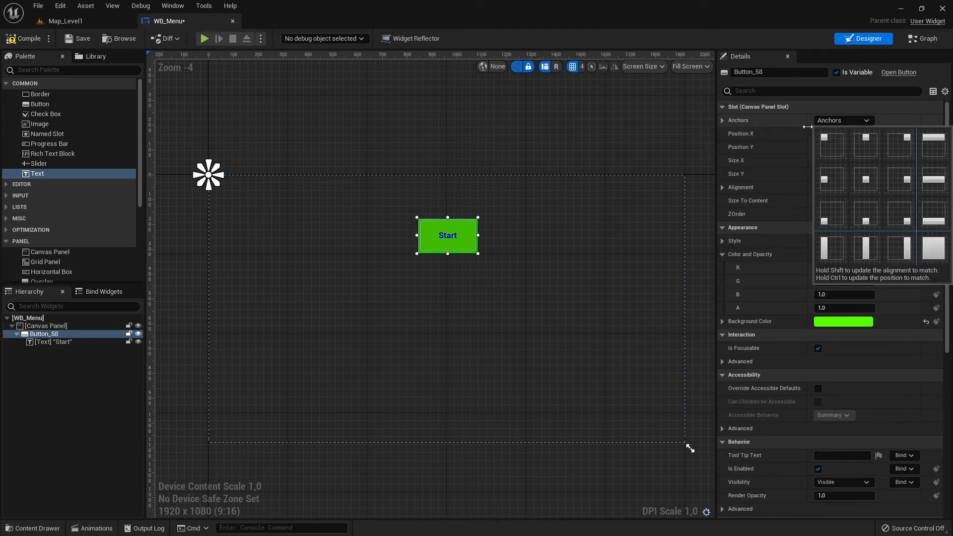
click(834, 121)
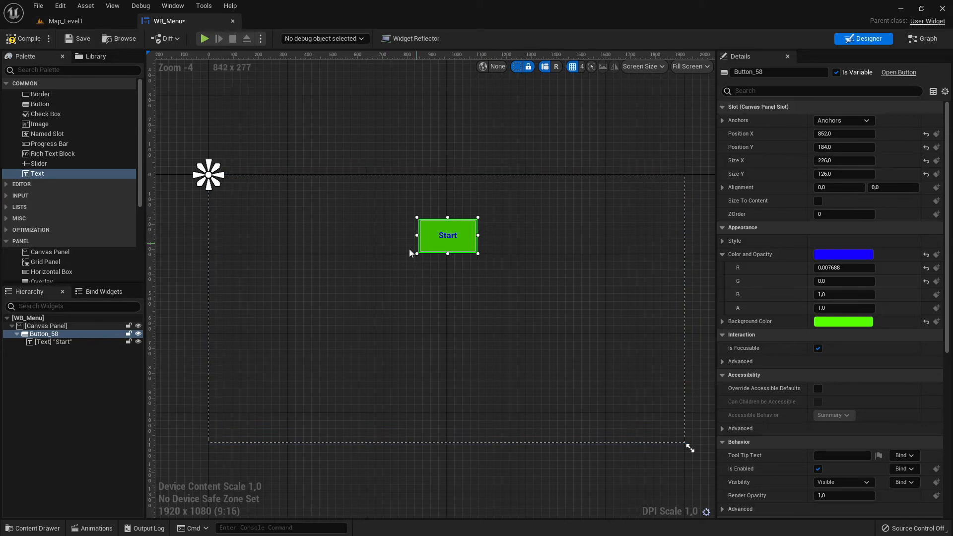
click(356, 175)
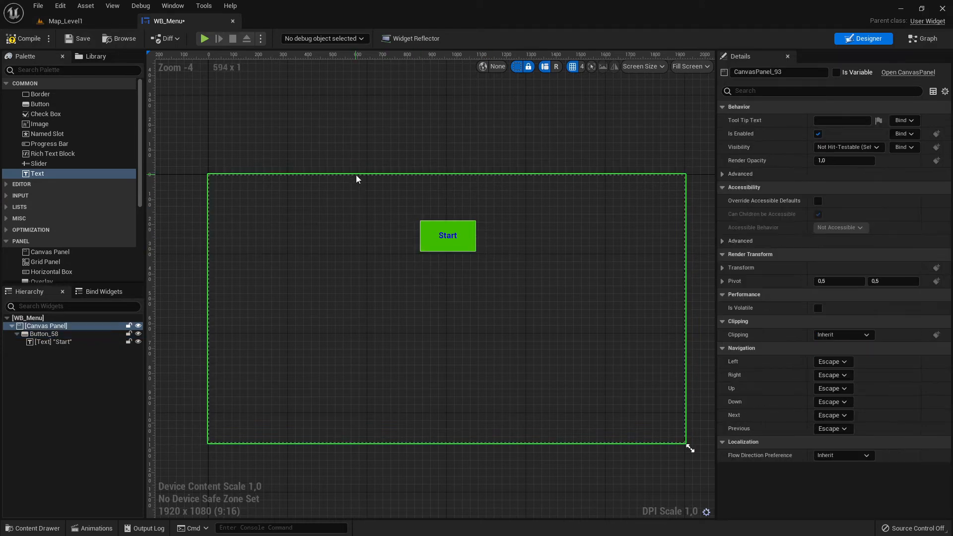
click(455, 221)
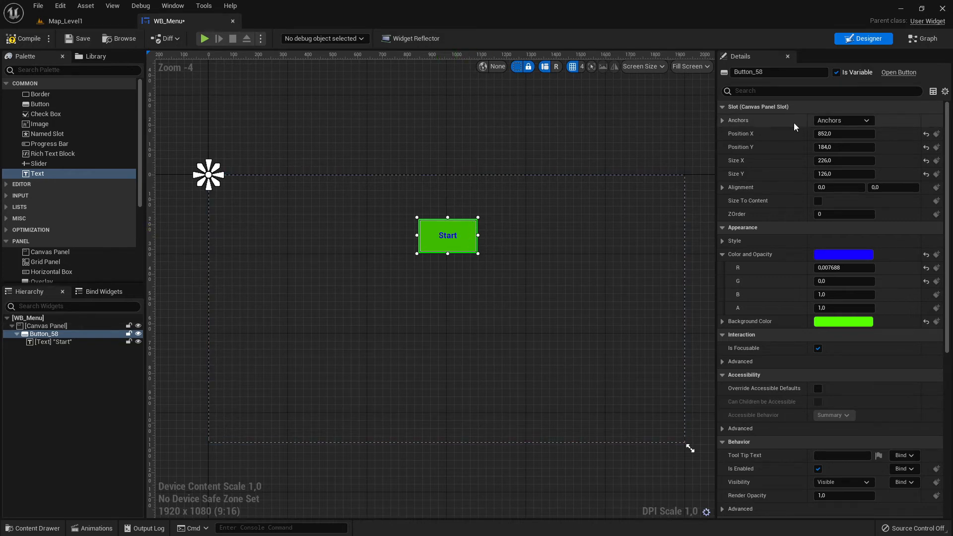
click(842, 121)
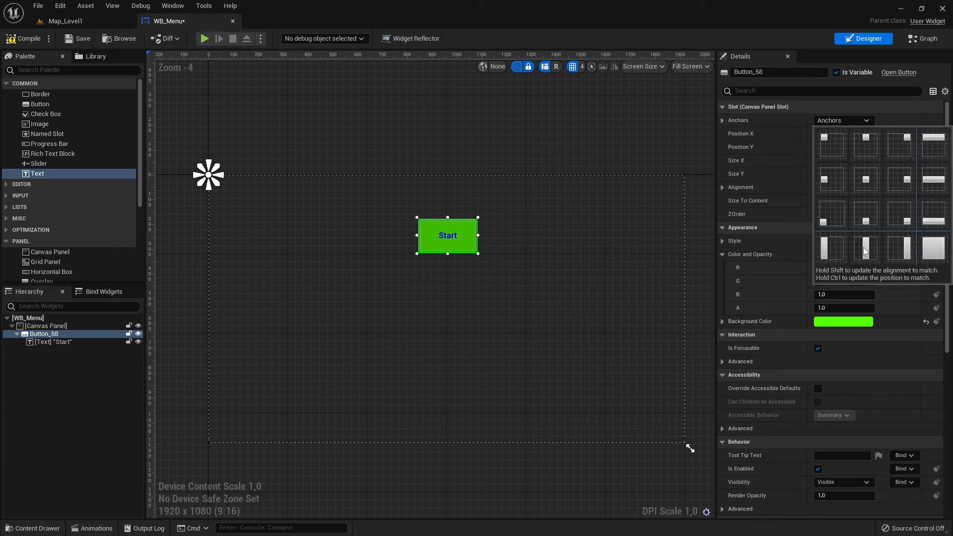
click(935, 259)
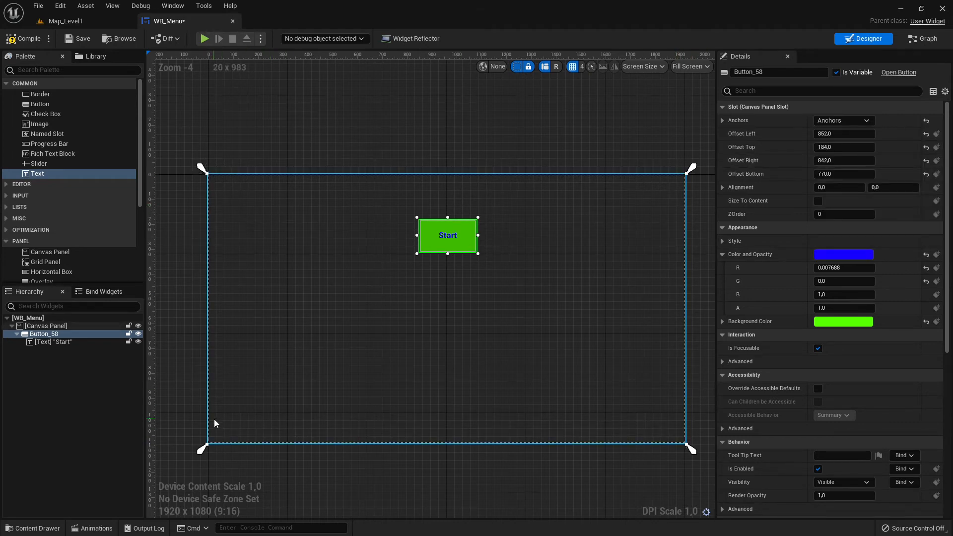
- Set the Start button's anchor to the top centre of the canvas, and compile and save the widget
click(843, 121)
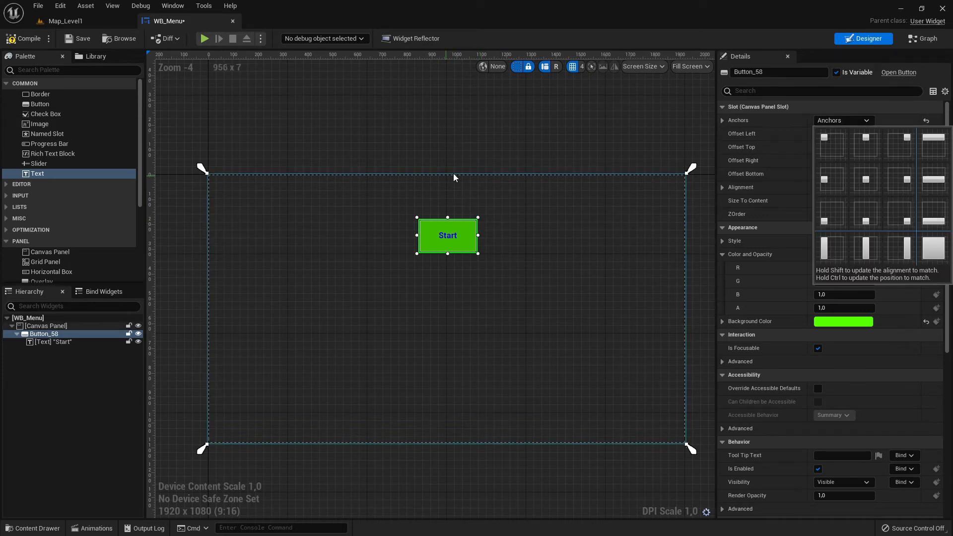
click(864, 141)
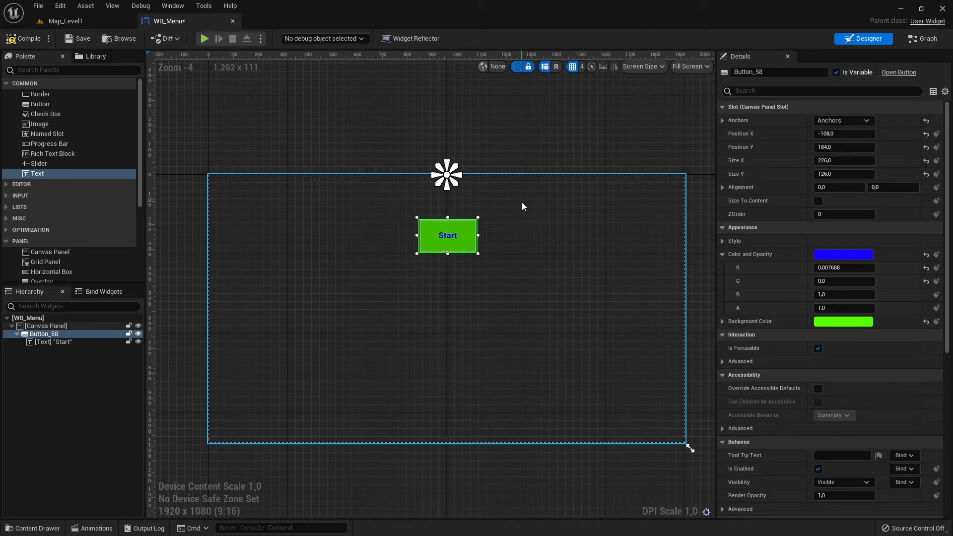
click(42, 41)
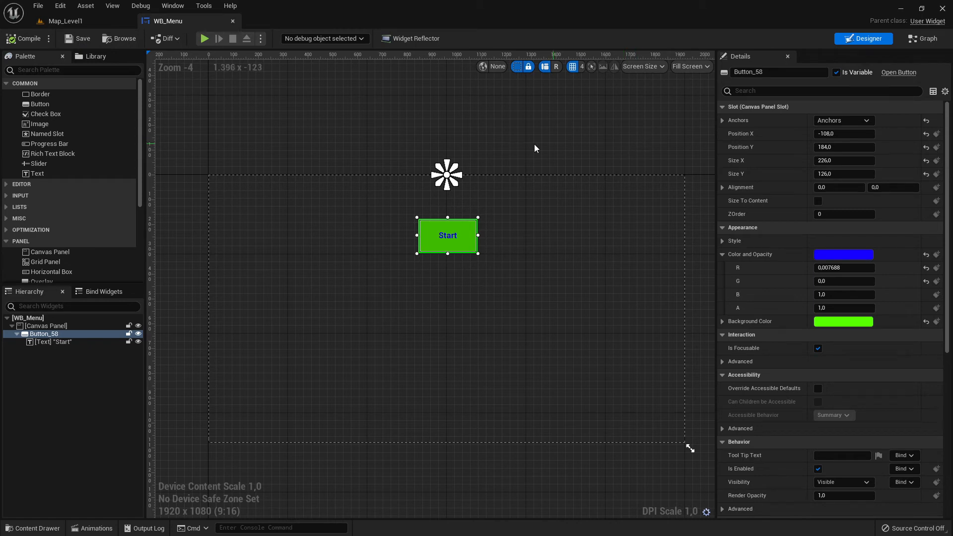
- Play Map_Level1 in the editor with a taller viewport to check for the menu, stop it, and return to WB_Menu
click(64, 19)
click(213, 38)
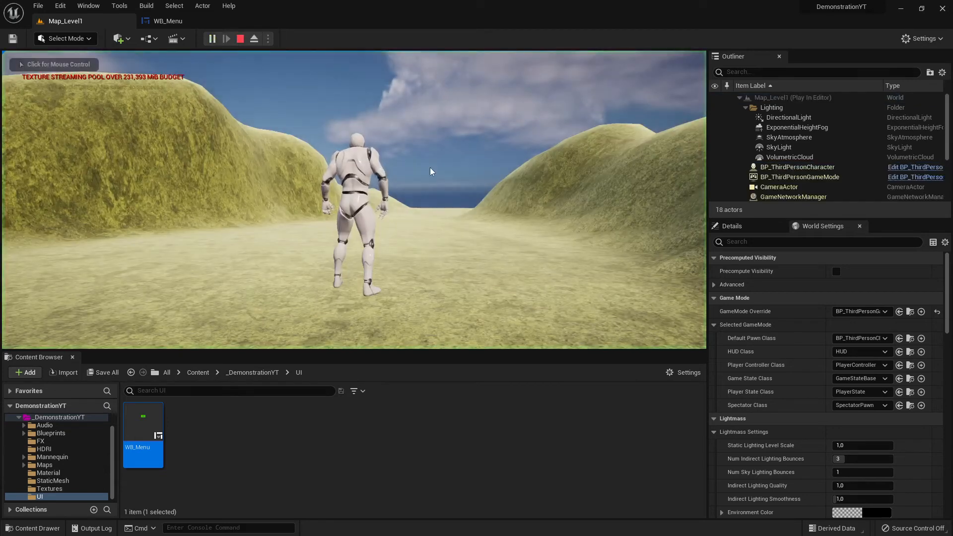
drag(377, 350, 375, 376)
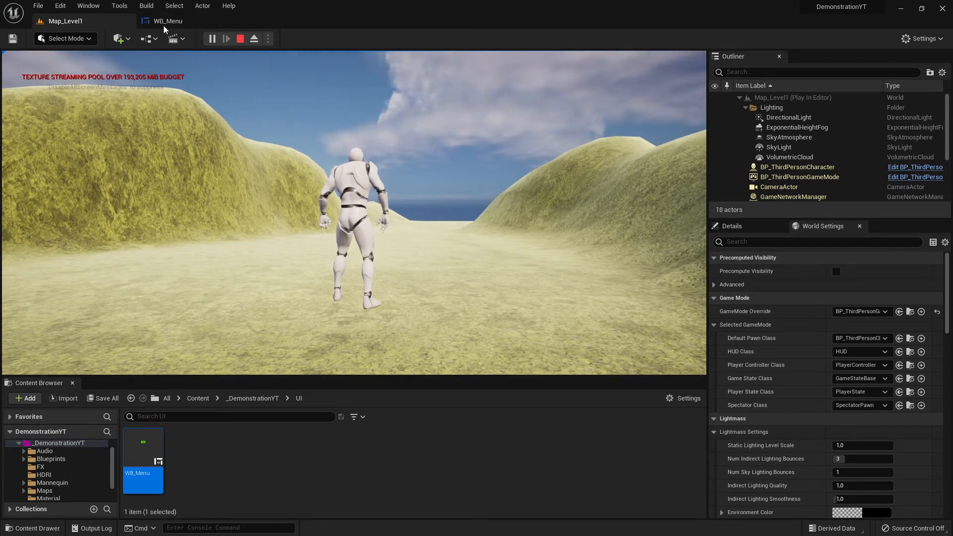
click(241, 39)
click(166, 21)
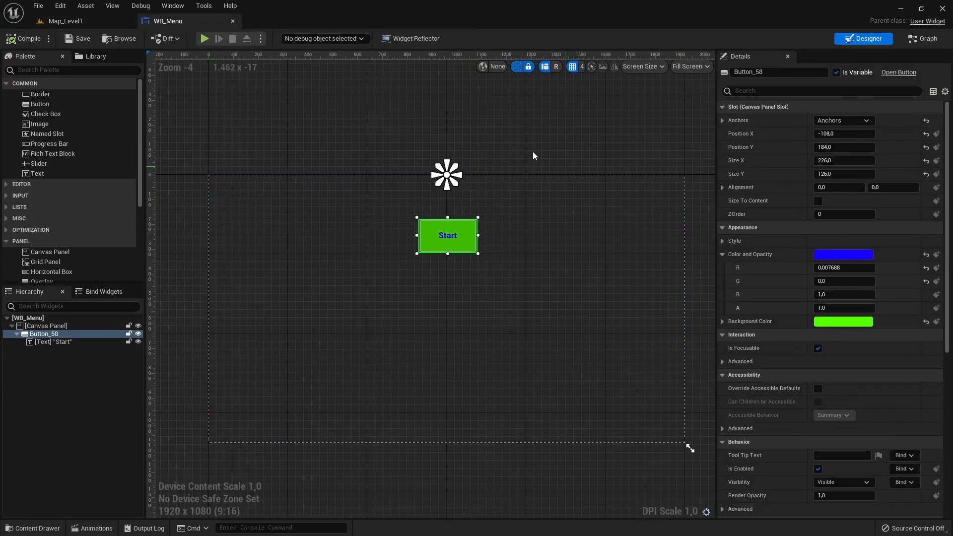
- Locate Map_Level1's GameMode Override asset, BP_ThirdPersonGameMode, from the World Settings and open it in the full Blueprint editor
click(64, 21)
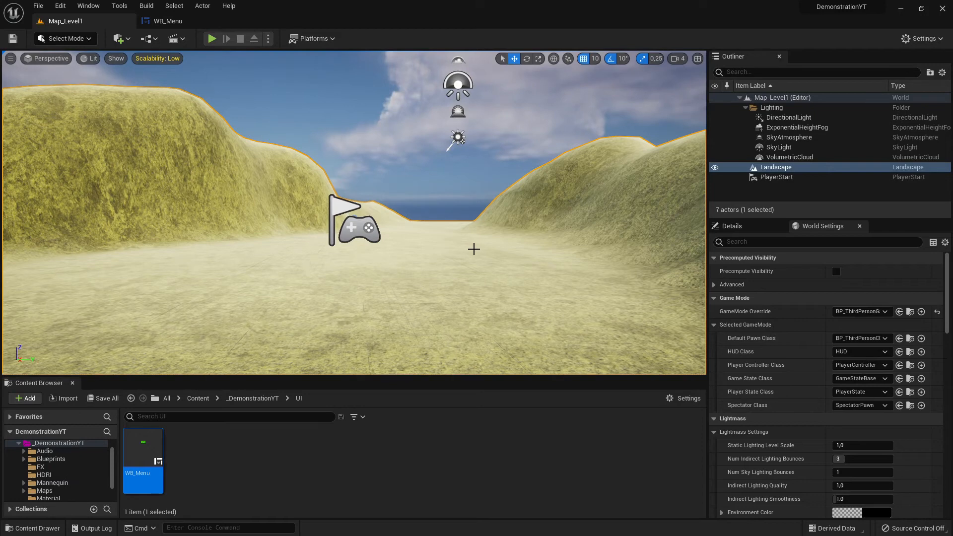
click(764, 229)
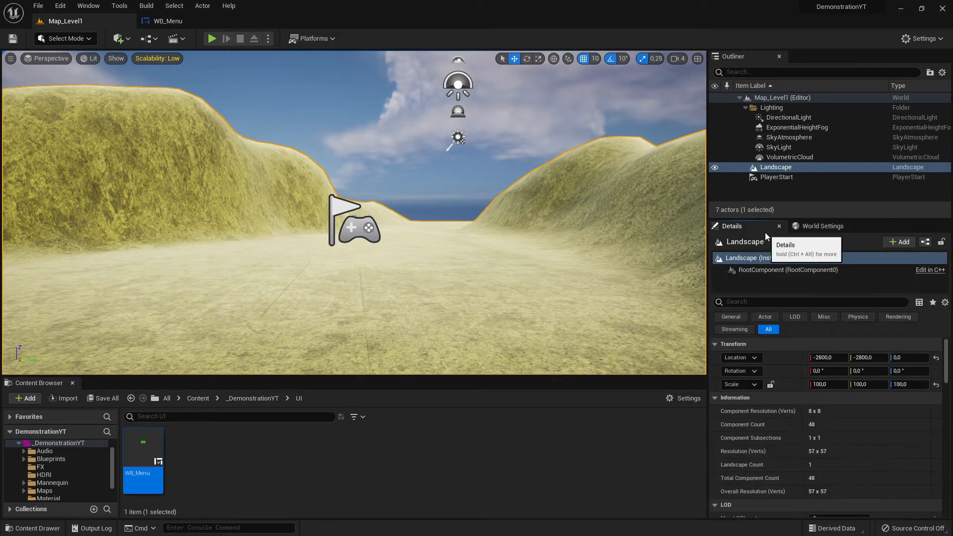
click(805, 227)
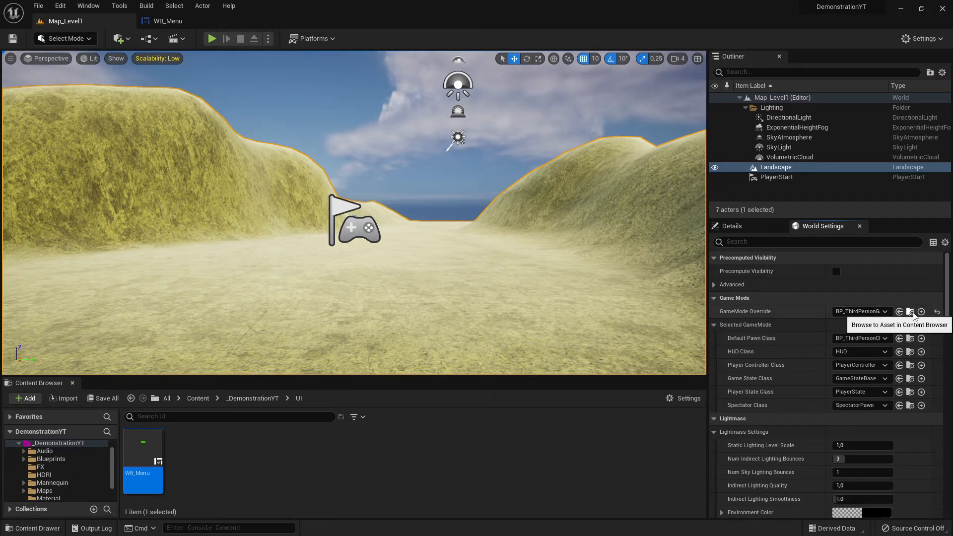
click(911, 312)
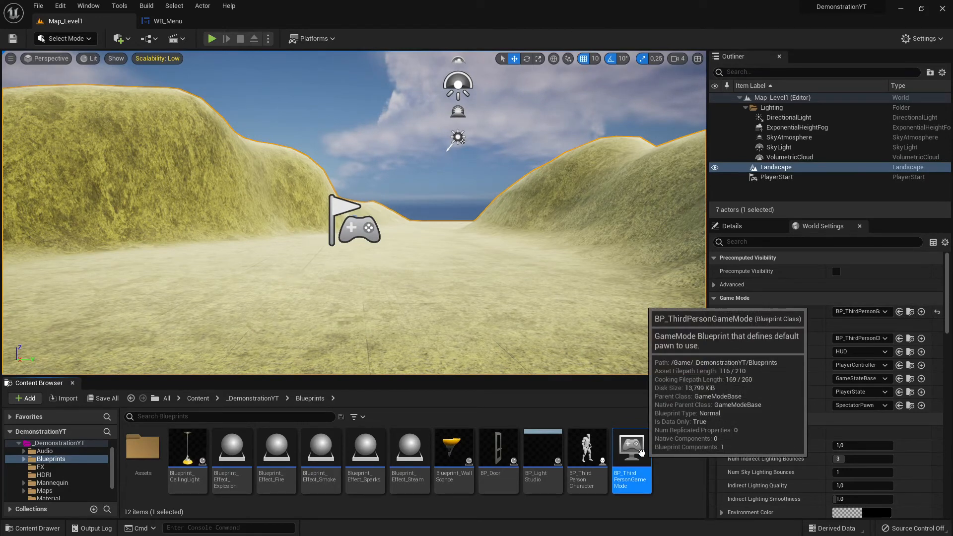
double_click(631, 449)
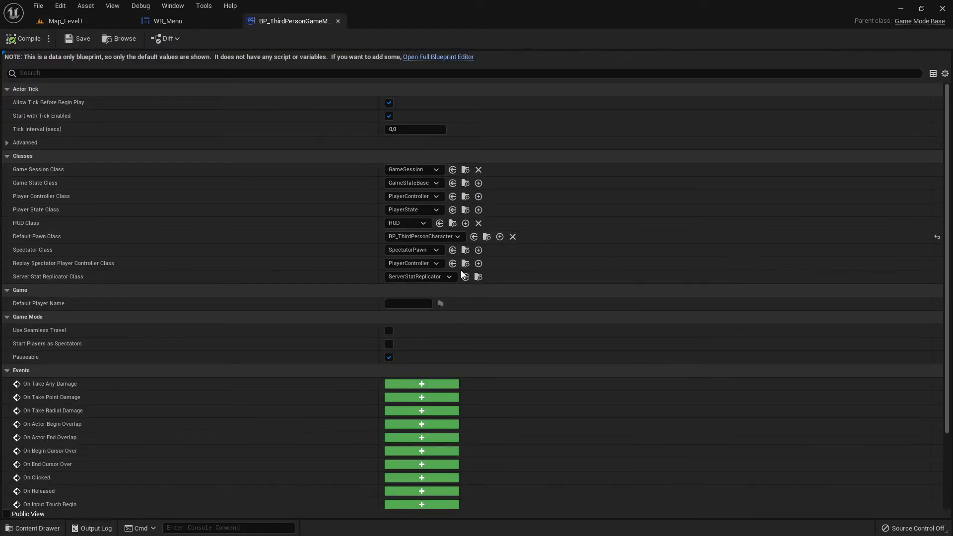
click(432, 57)
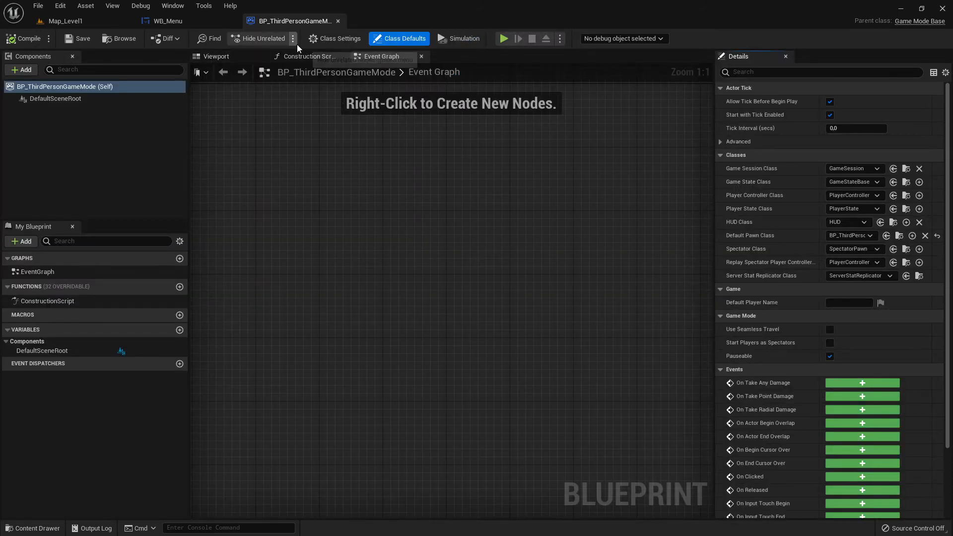
mouse_move(268, 21)
mouse_down()
mouse_move(278, 144)
mouse_move(277, 20)
mouse_up()
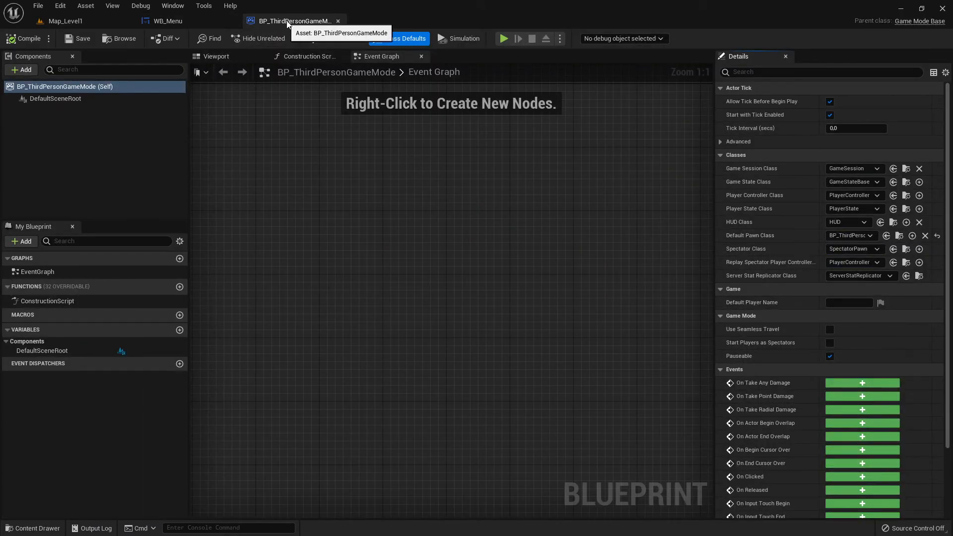
click(189, 21)
click(283, 21)
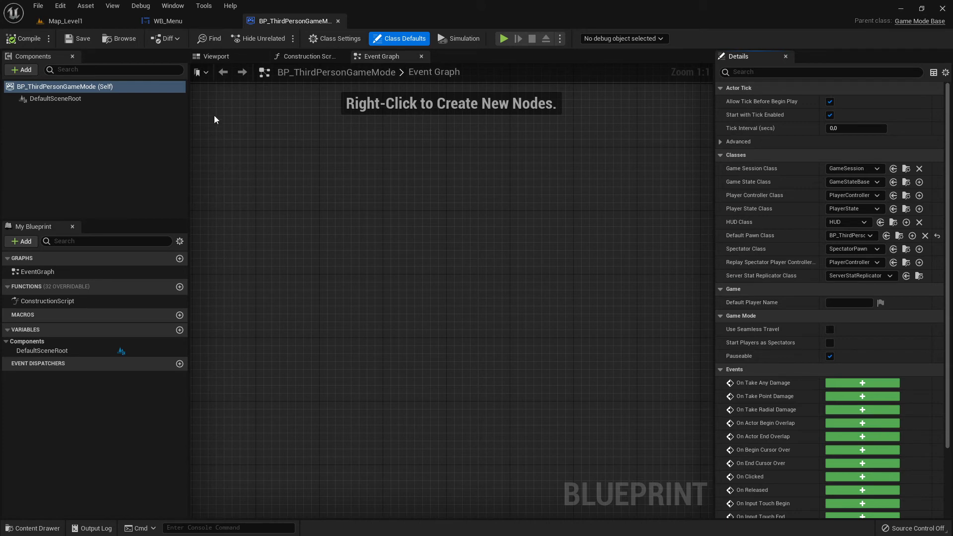
click(187, 25)
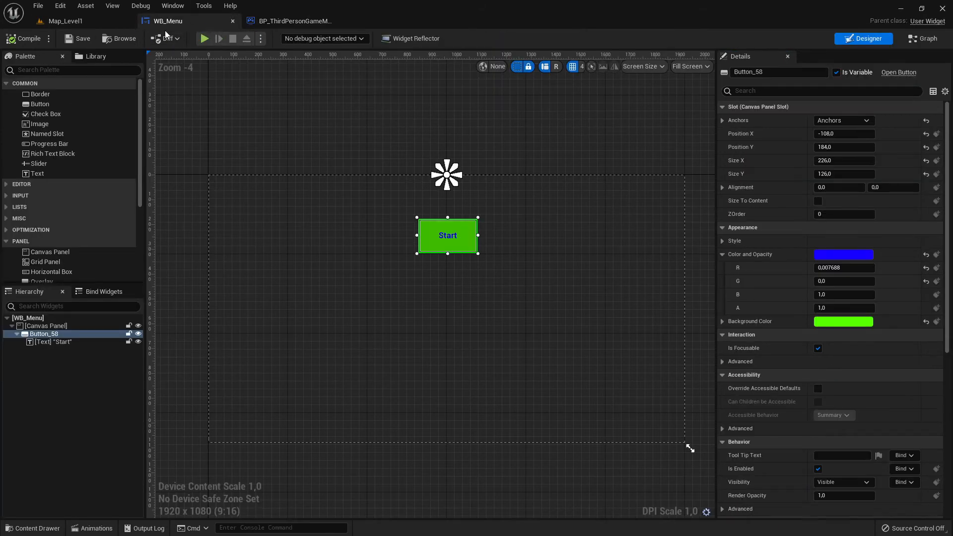
click(283, 22)
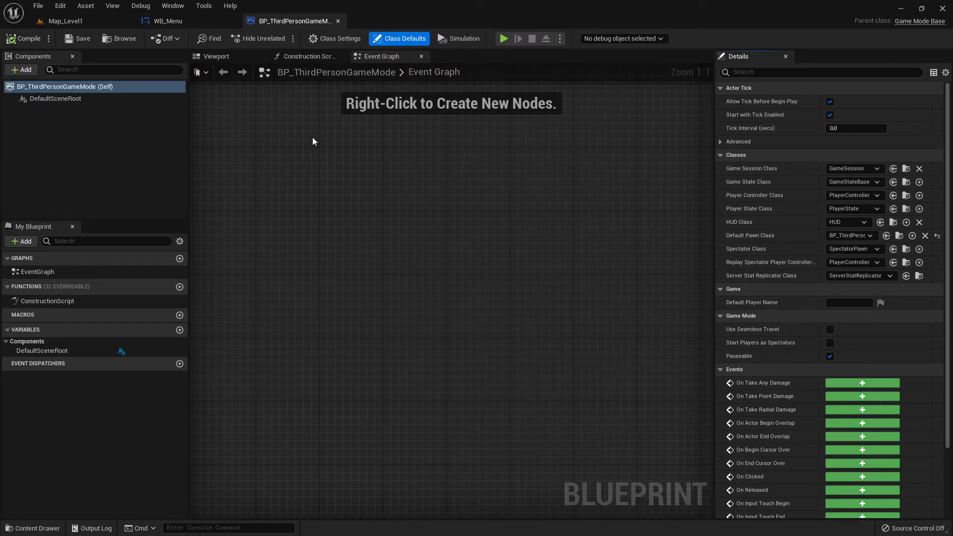
- Add an Event BeginPlay node to the Event Graph of BP_ThirdPersonGameMode and place it with free space beside it
click(227, 58)
click(303, 58)
click(377, 57)
scroll(414, 201, down, 3)
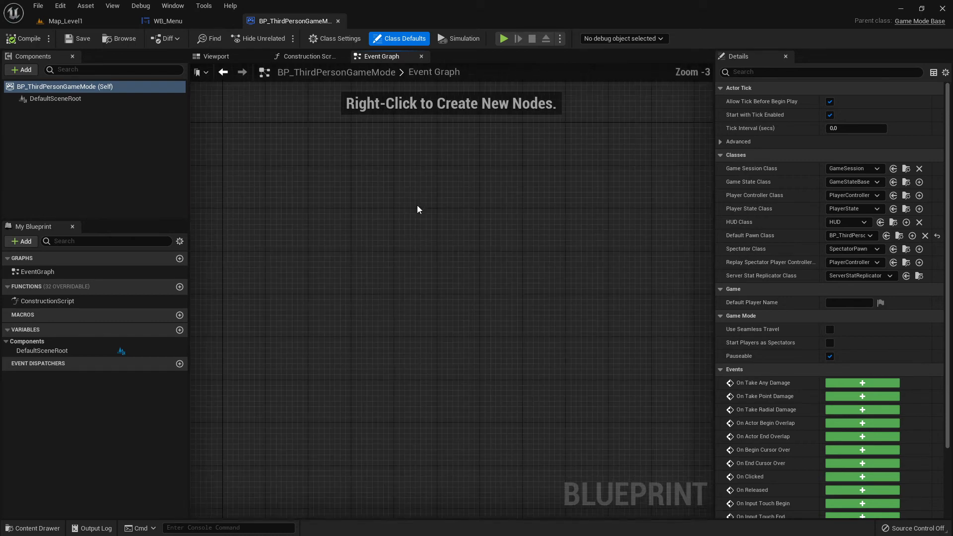
right_click(326, 199)
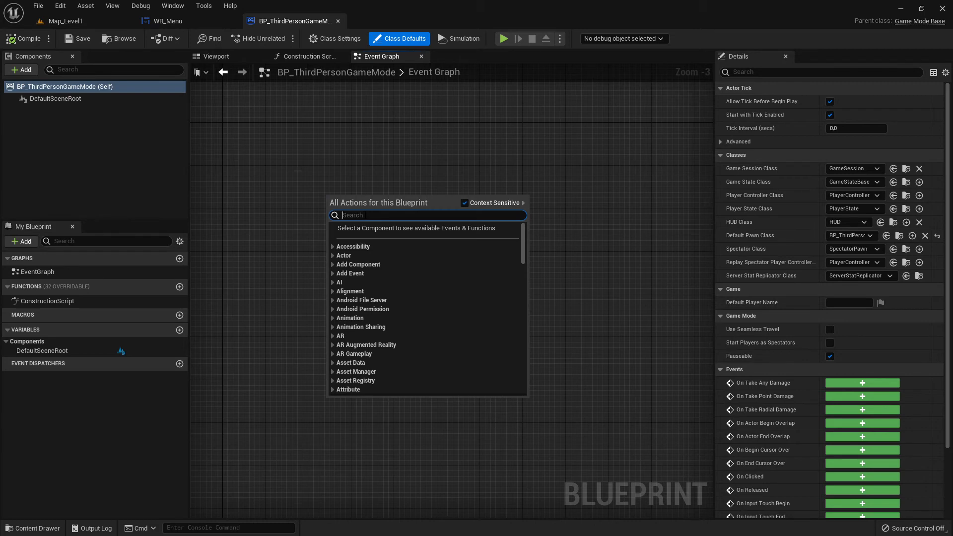
text(Begin)
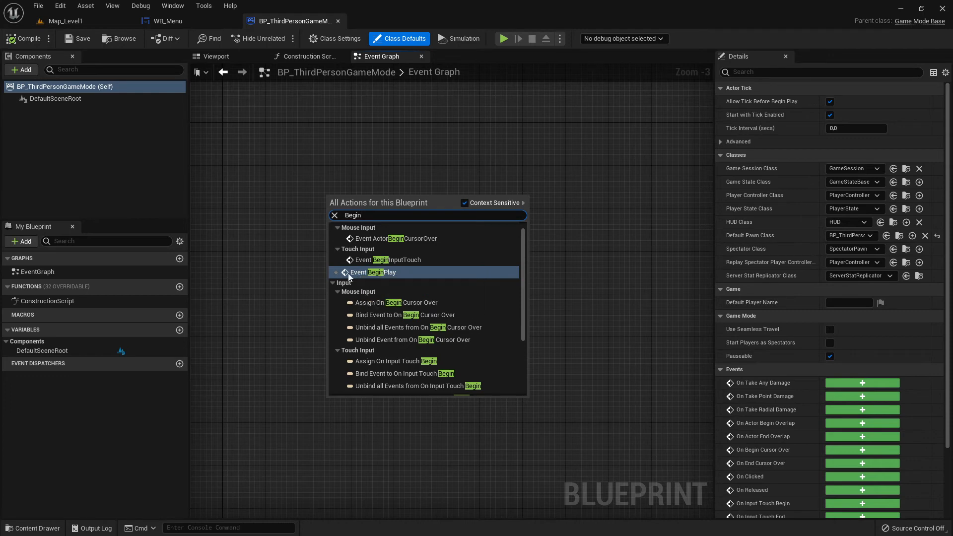
click(368, 272)
scroll(359, 214, up, 3)
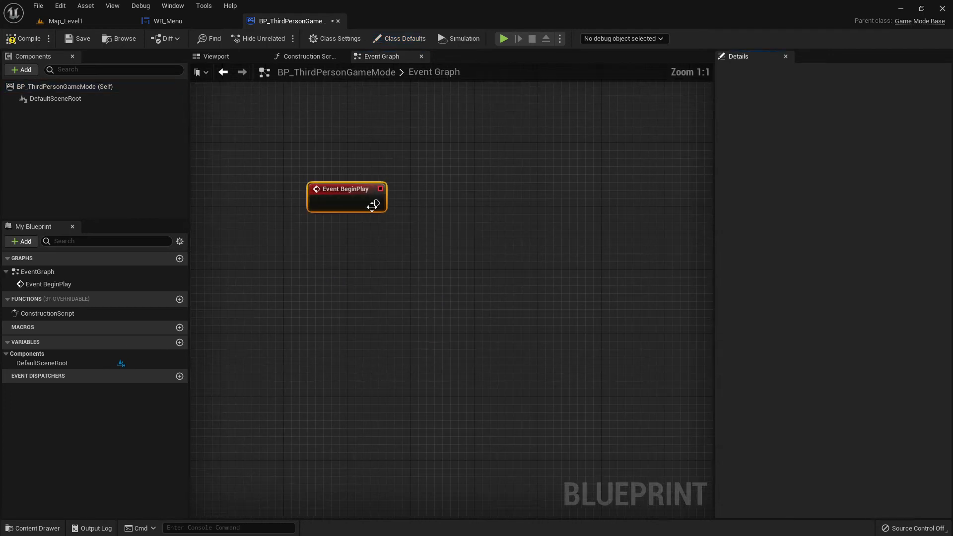
drag(372, 206, 356, 253)
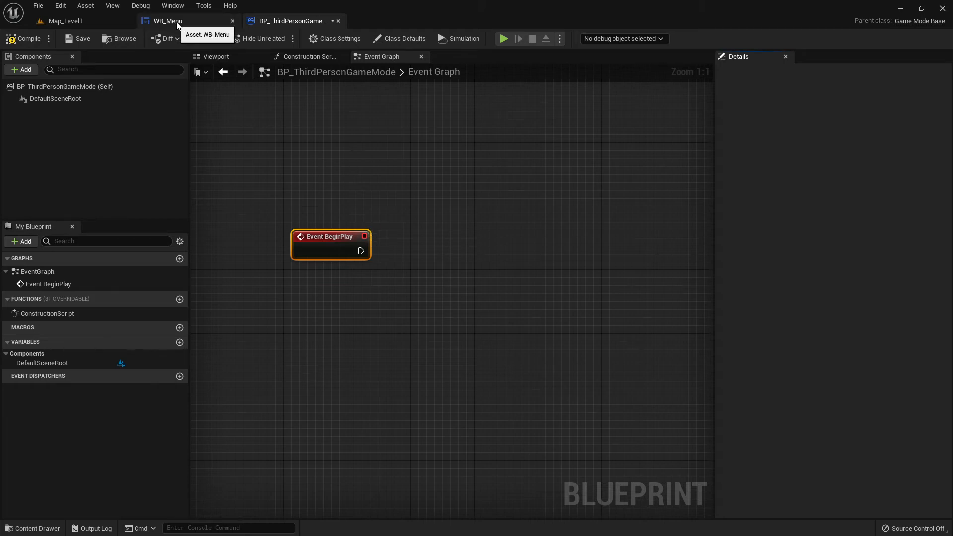
click(196, 21)
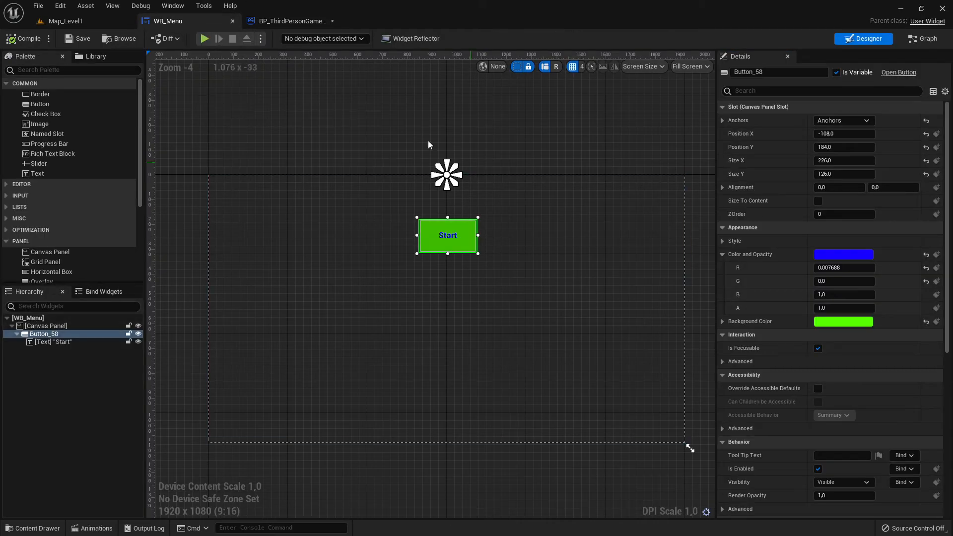
click(269, 20)
drag(360, 251, 451, 246)
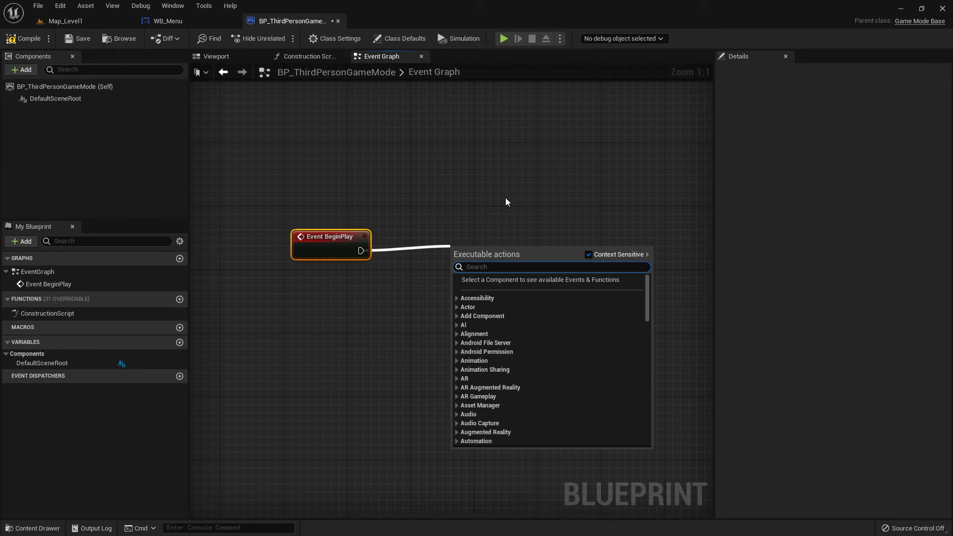
click(449, 156)
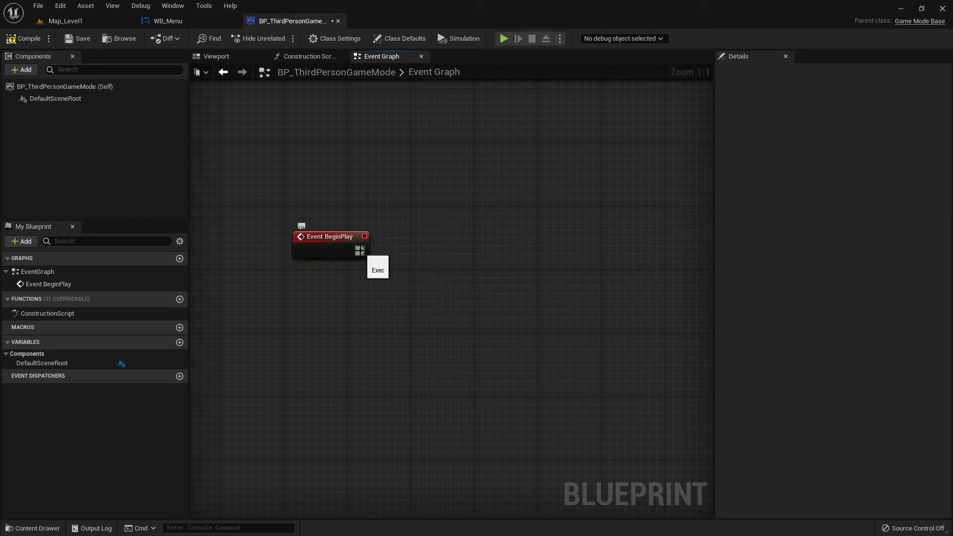
- Add a Create Widget node fed by Event BeginPlay's execution output and align it level with the event node
drag(360, 251, 455, 246)
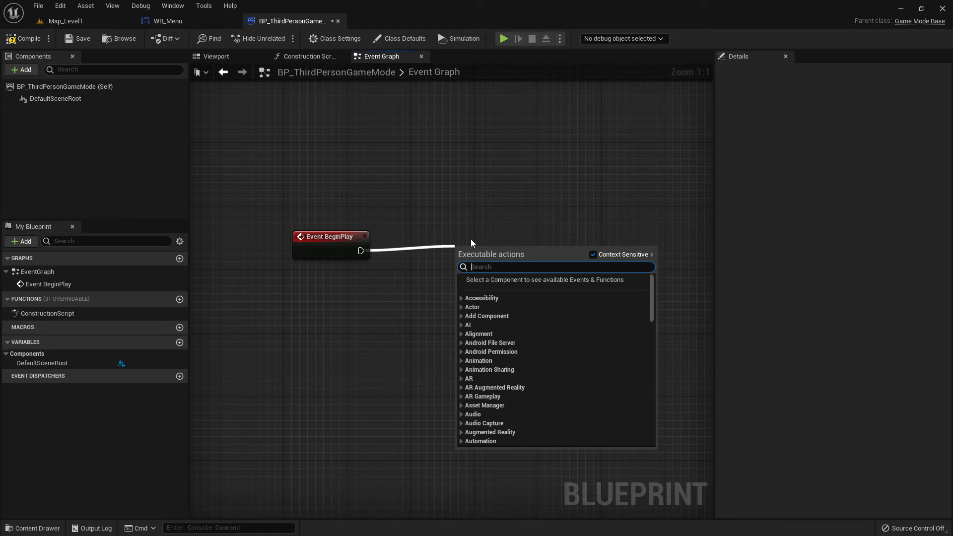
text(wid)
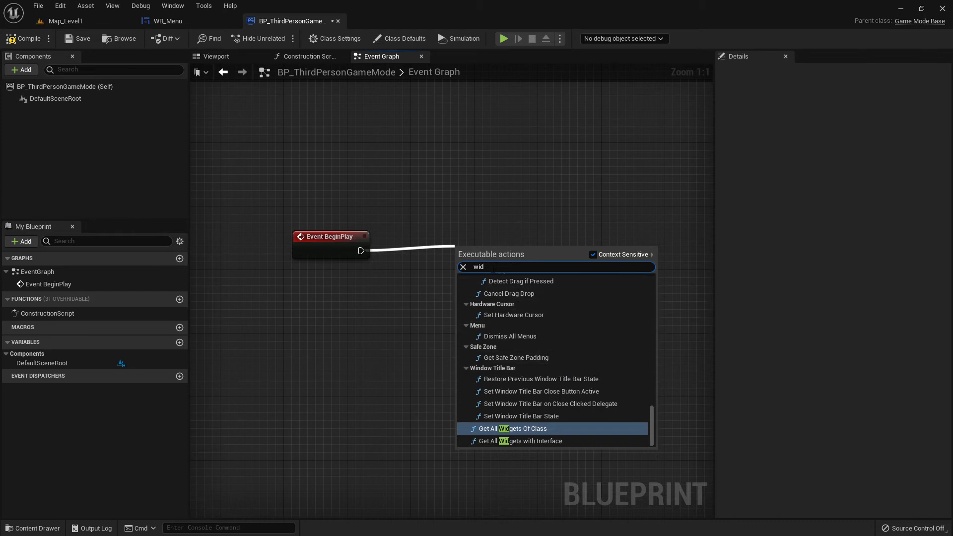
drag(483, 267, 465, 268)
text(crea)
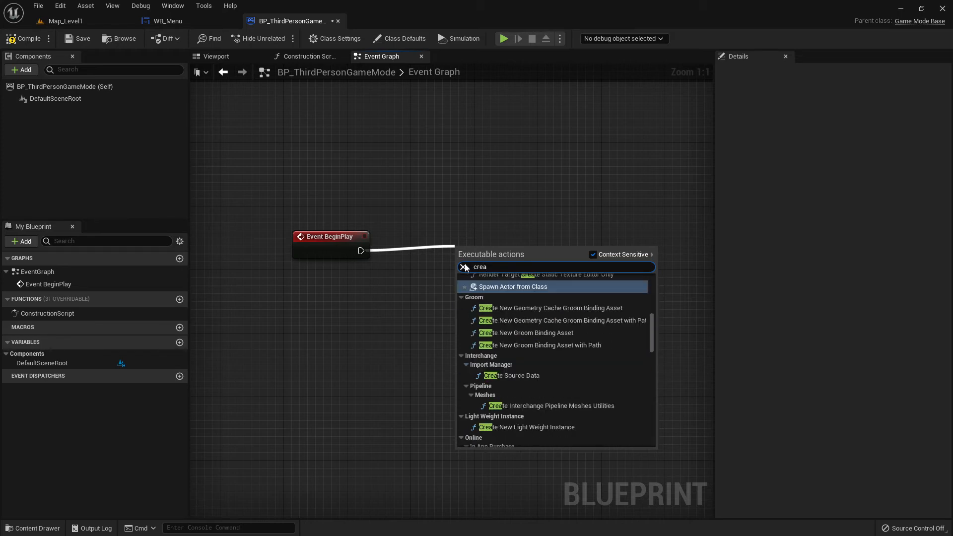
text(t wi)
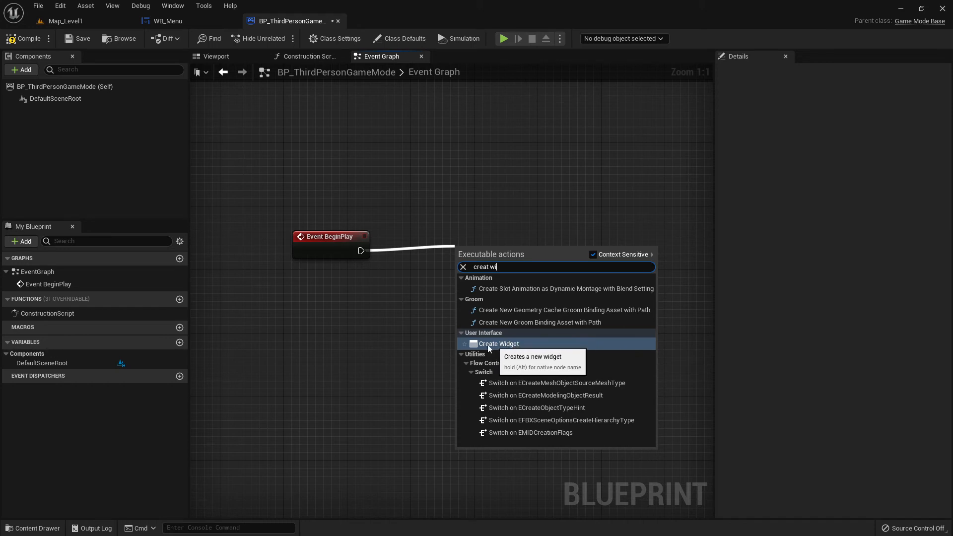
click(550, 342)
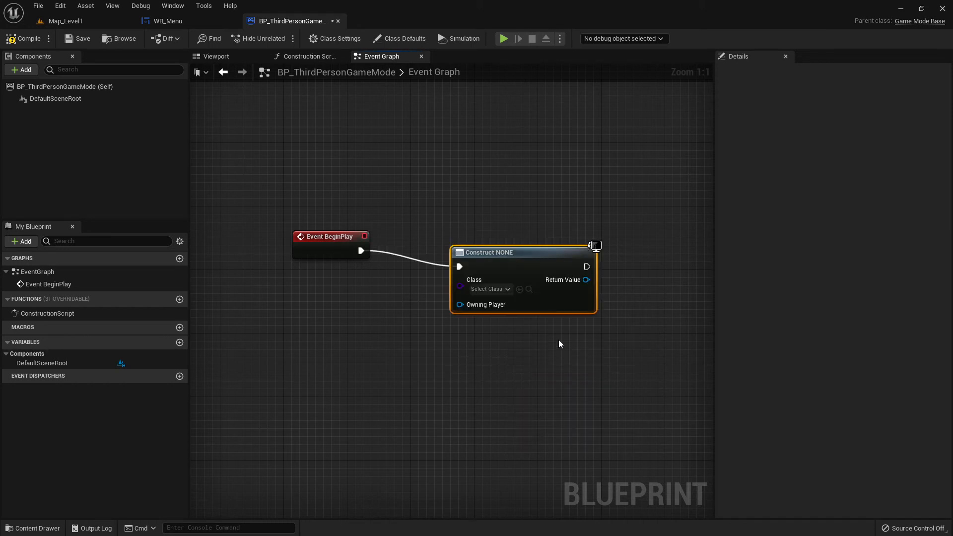
drag(522, 253, 548, 236)
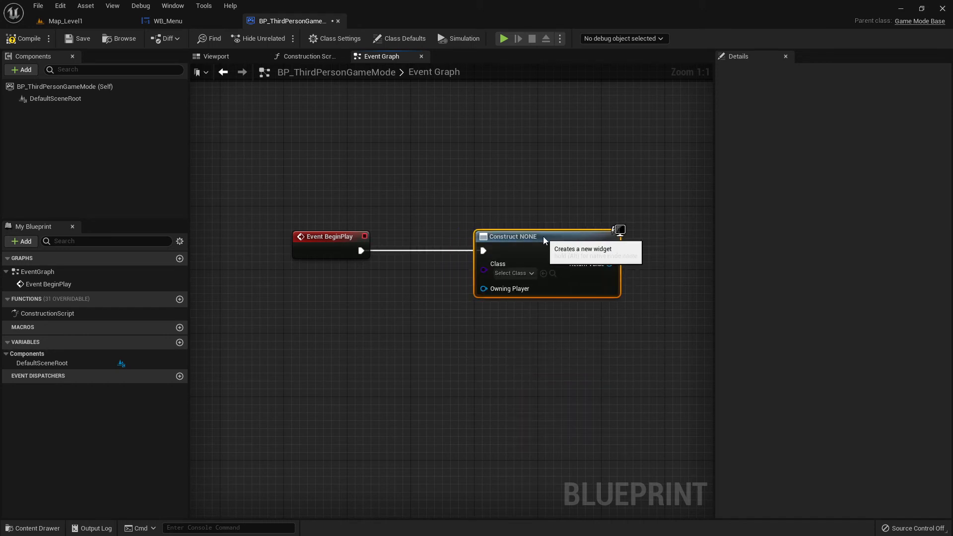
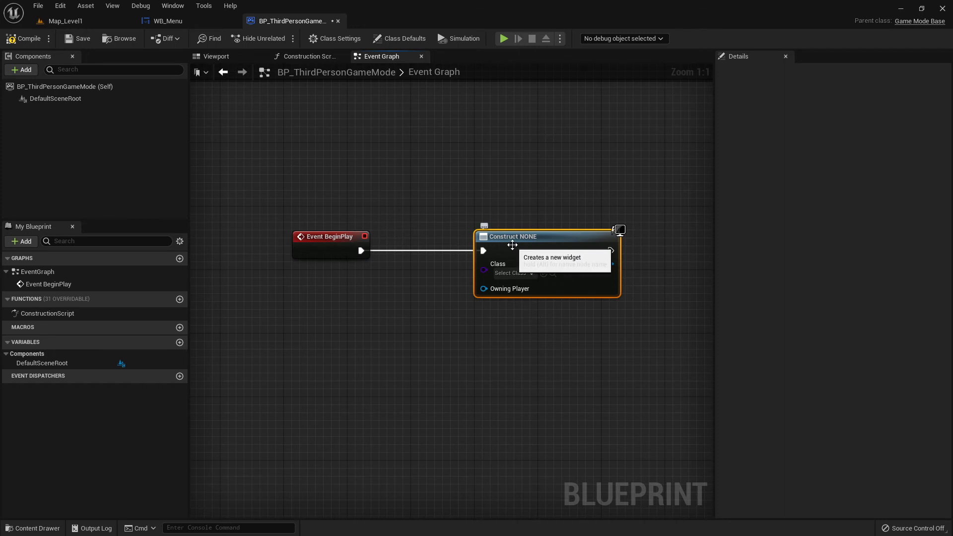
click(189, 19)
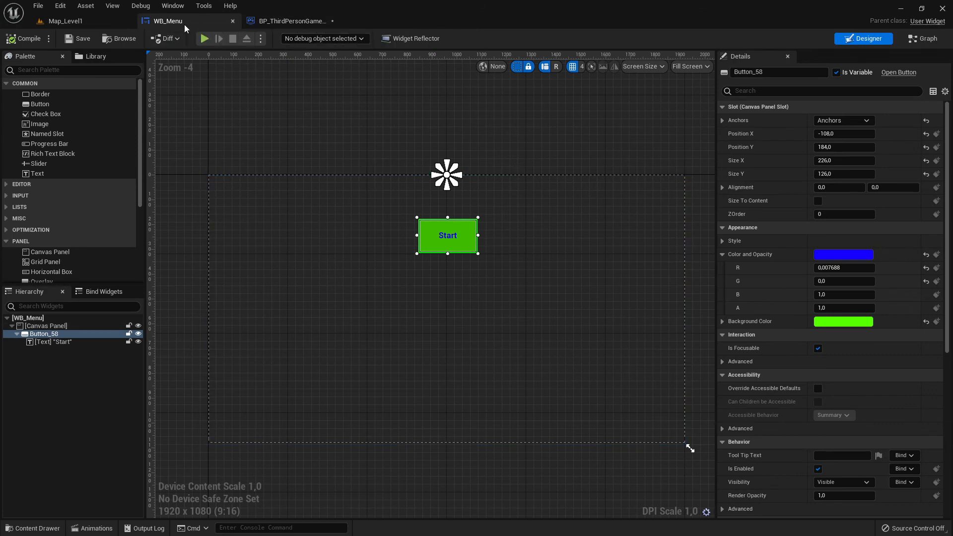
click(290, 21)
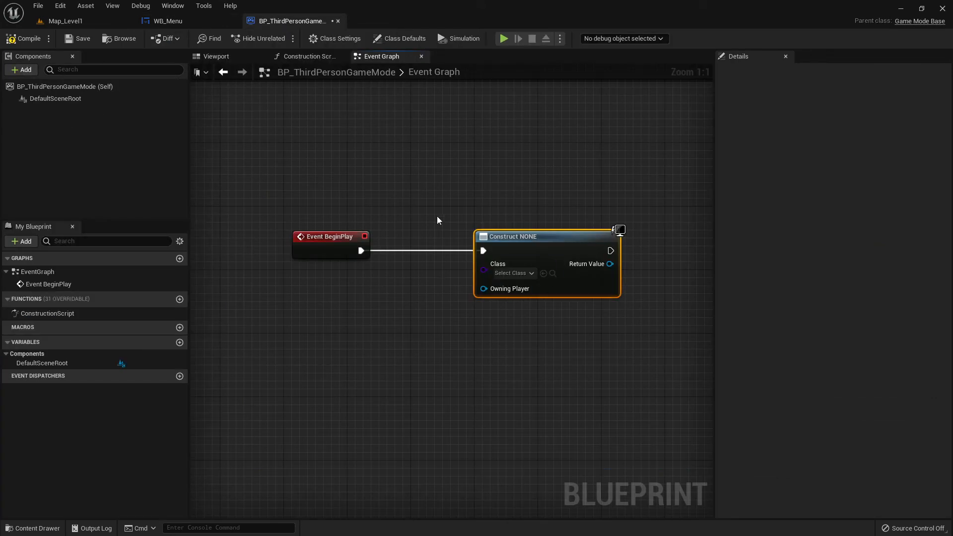
click(516, 274)
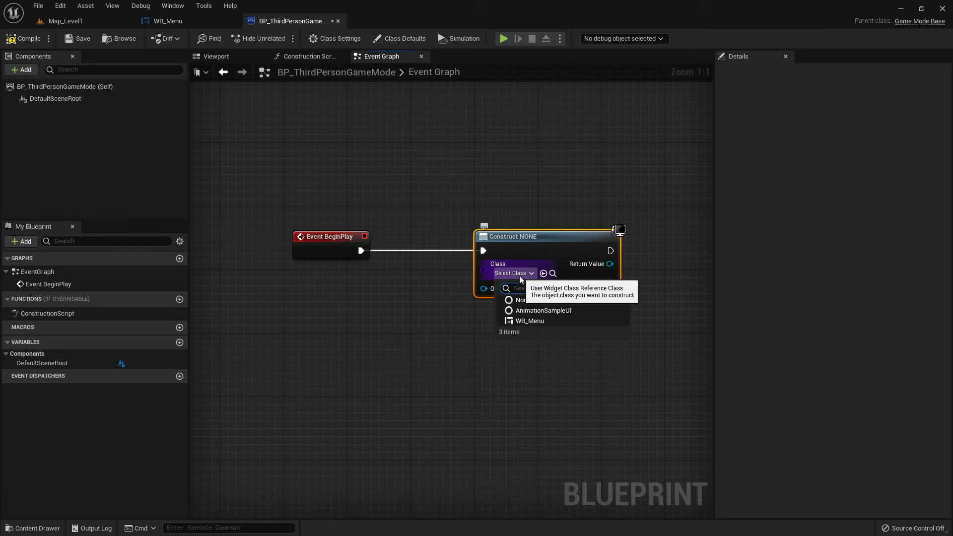
click(415, 314)
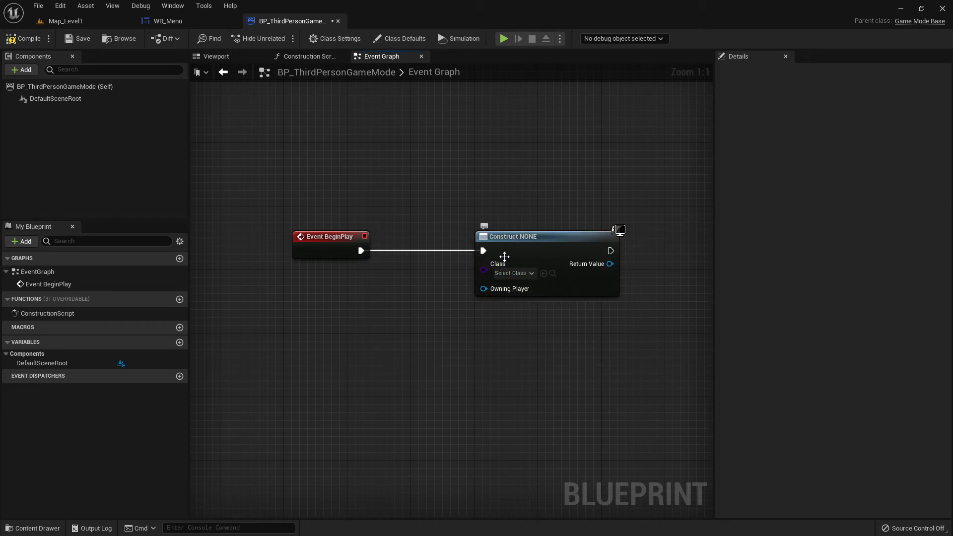
- Set the Create Widget node's class to WB_Menu, and compile and save BP_ThirdPersonGameMode
click(516, 274)
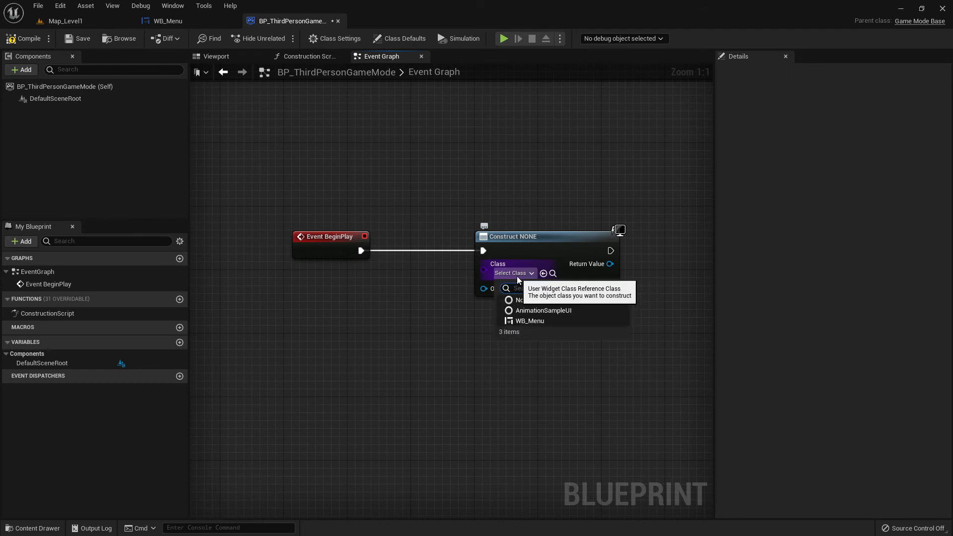
click(531, 321)
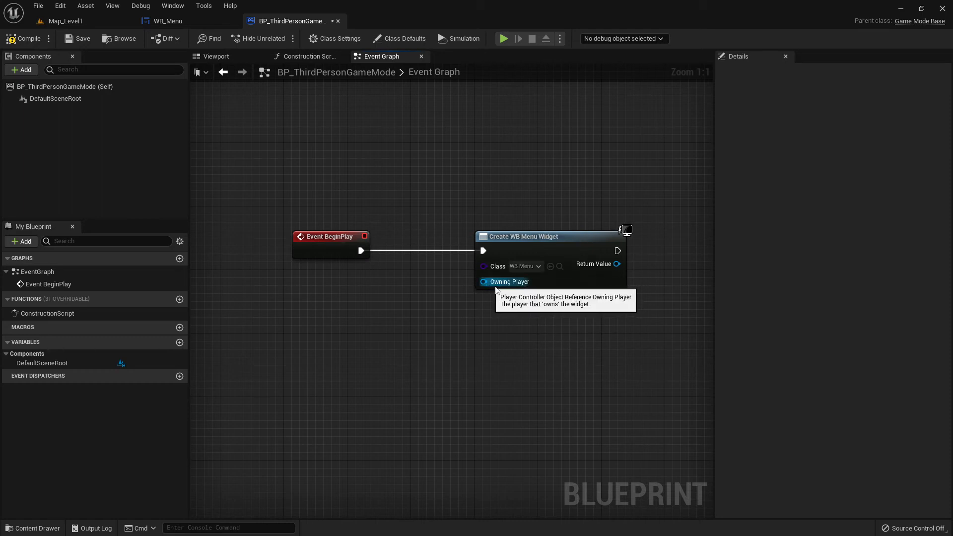
right_drag(566, 280, 530, 278)
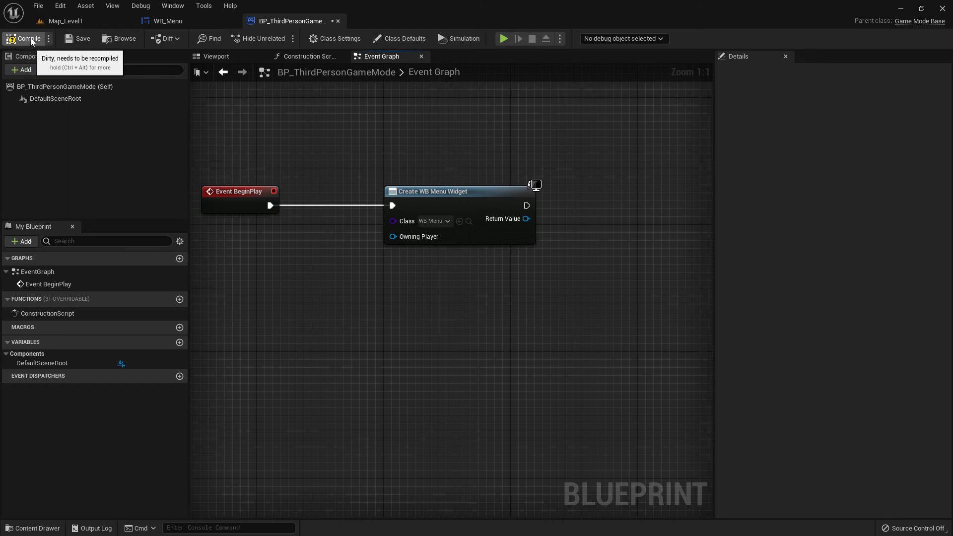
click(12, 40)
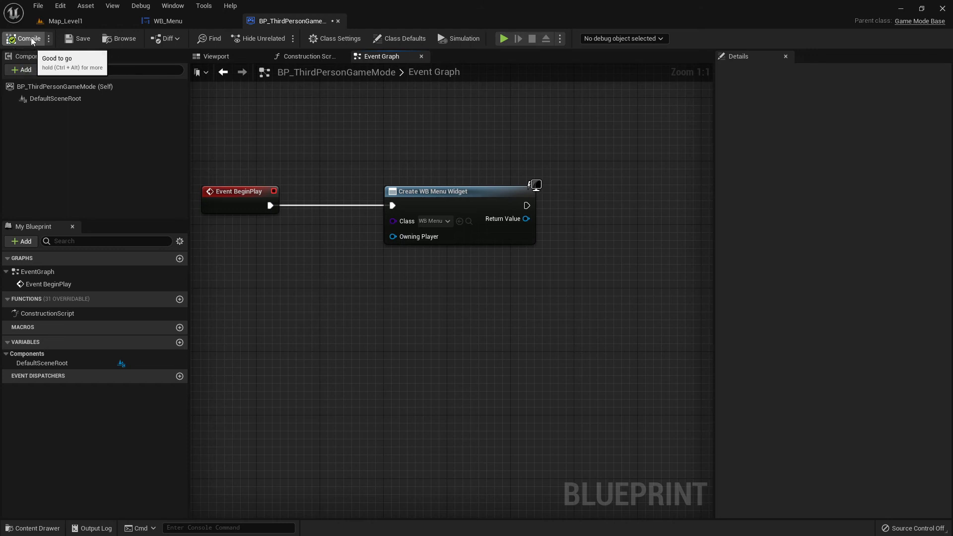
click(75, 38)
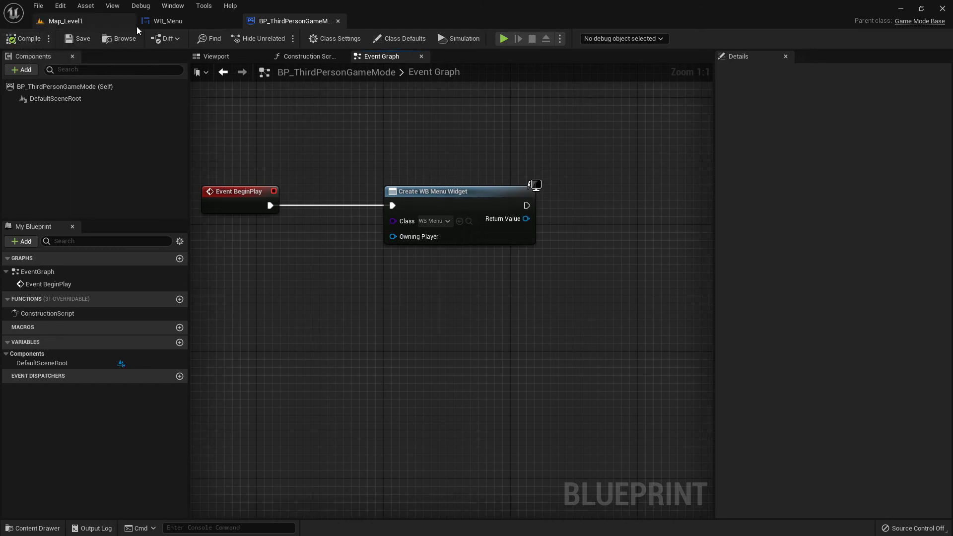
- Play Map_Level1 in the editor, run the character around to check for the menu, and stop the session
click(65, 22)
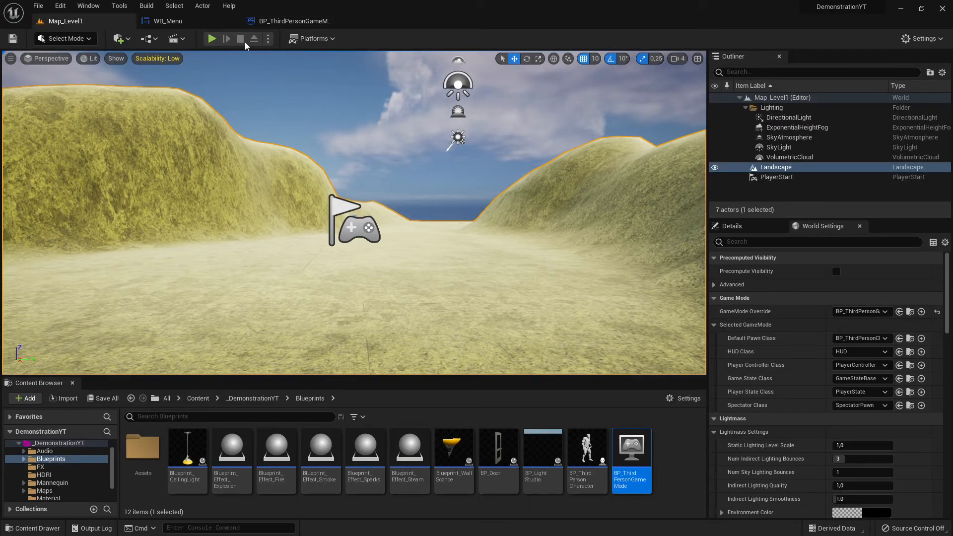
click(211, 39)
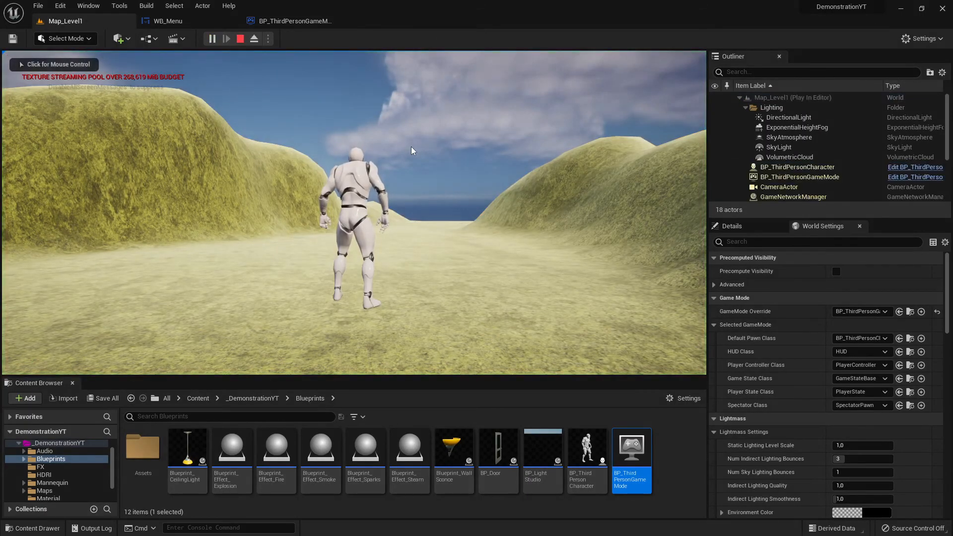
click(411, 151)
key(w)
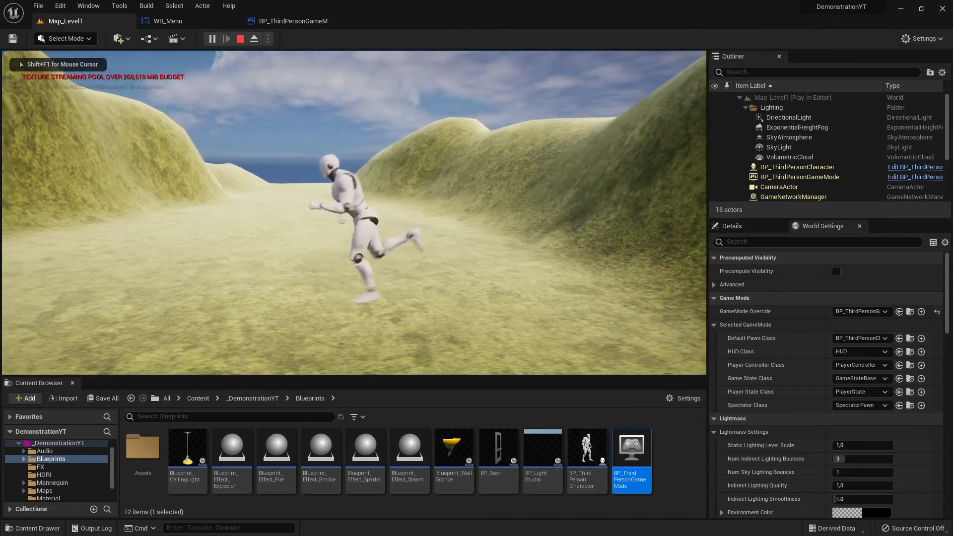
key(shift+F1)
click(254, 38)
- Return to BP_ThirdPersonGameMode and move the Create WB Menu Widget node slightly closer to Event BeginPlay
click(269, 22)
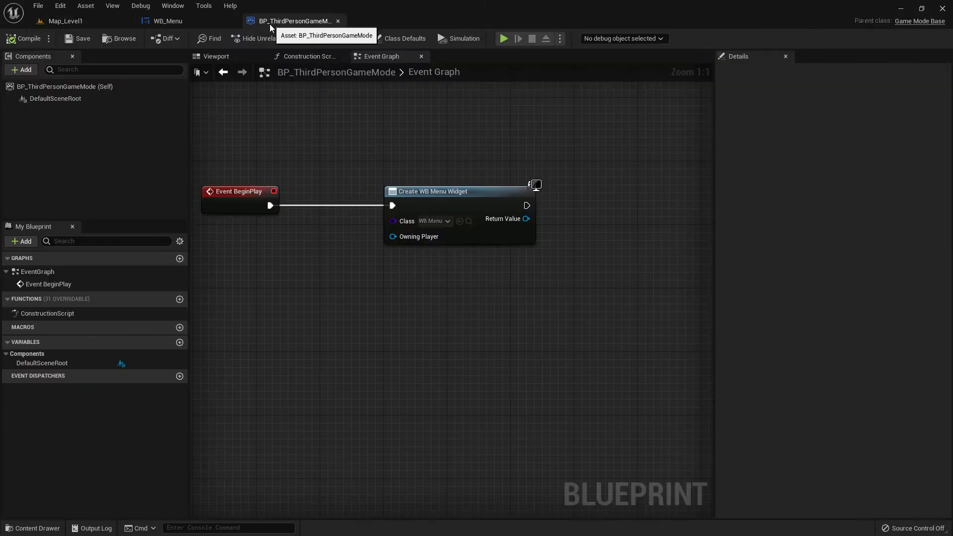
click(434, 193)
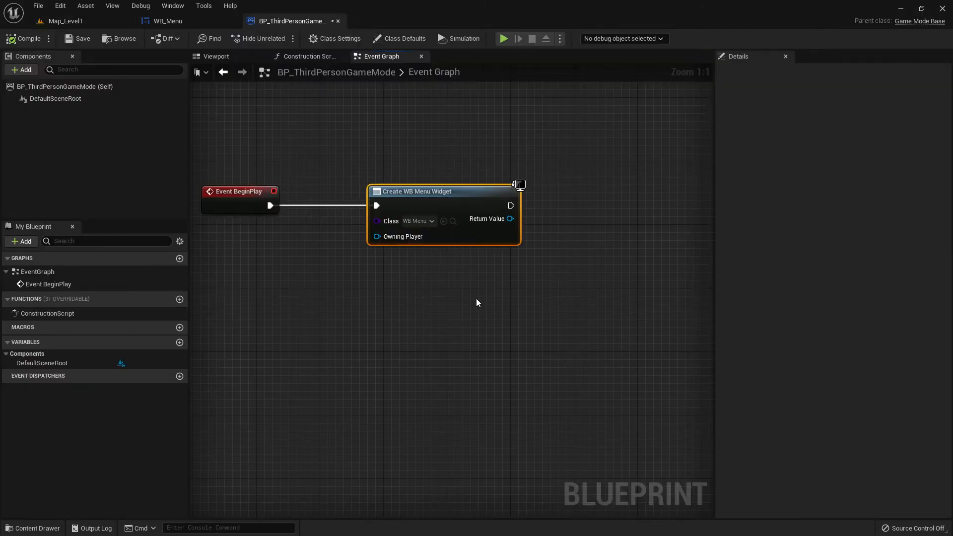
right_drag(476, 299, 514, 311)
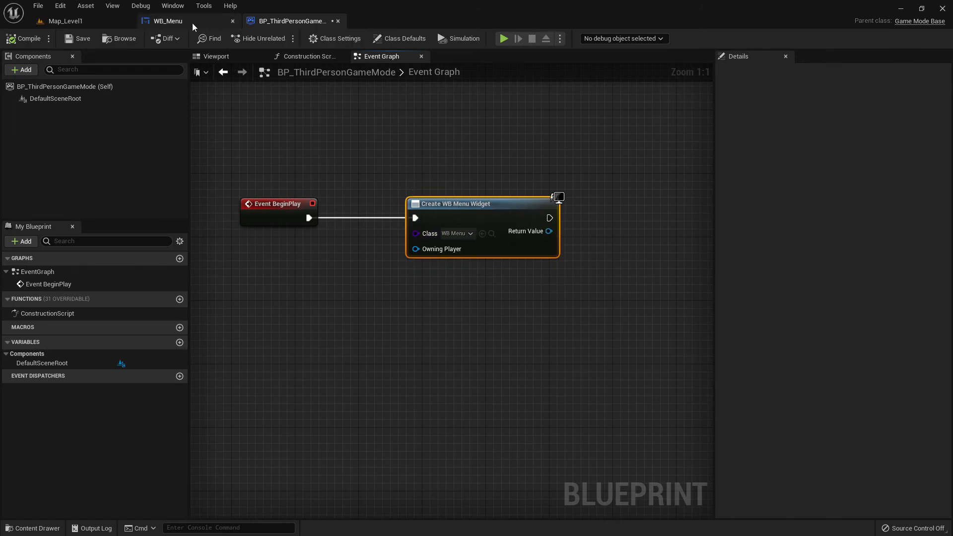
- Review the WB_Menu design and Map_Level1 against the Create WB Menu Widget node in BP_ThirdPersonGameMode
click(179, 22)
click(65, 21)
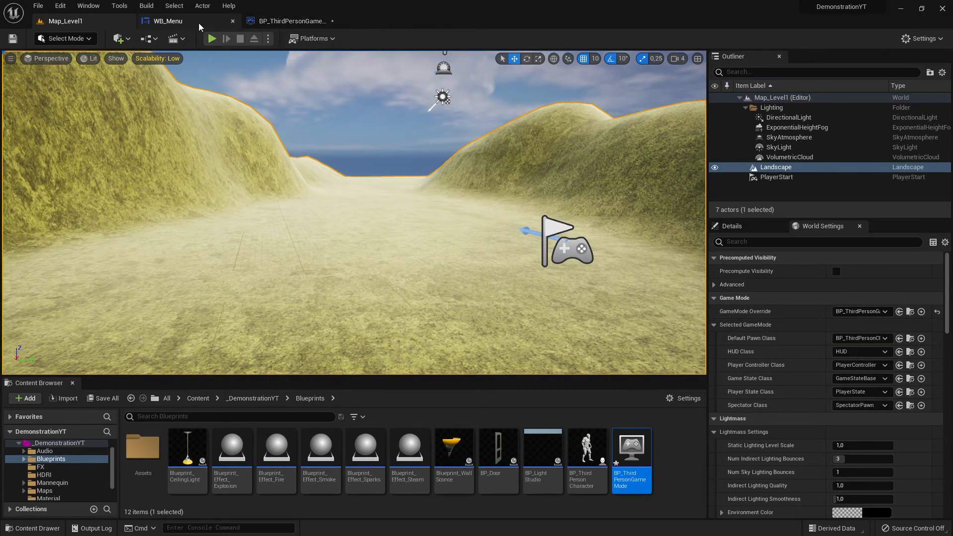
click(177, 25)
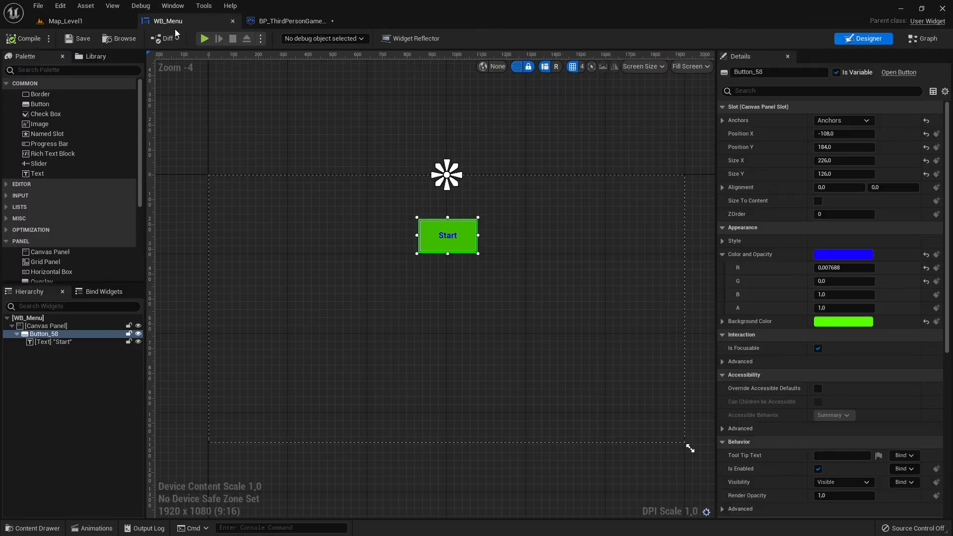
click(276, 22)
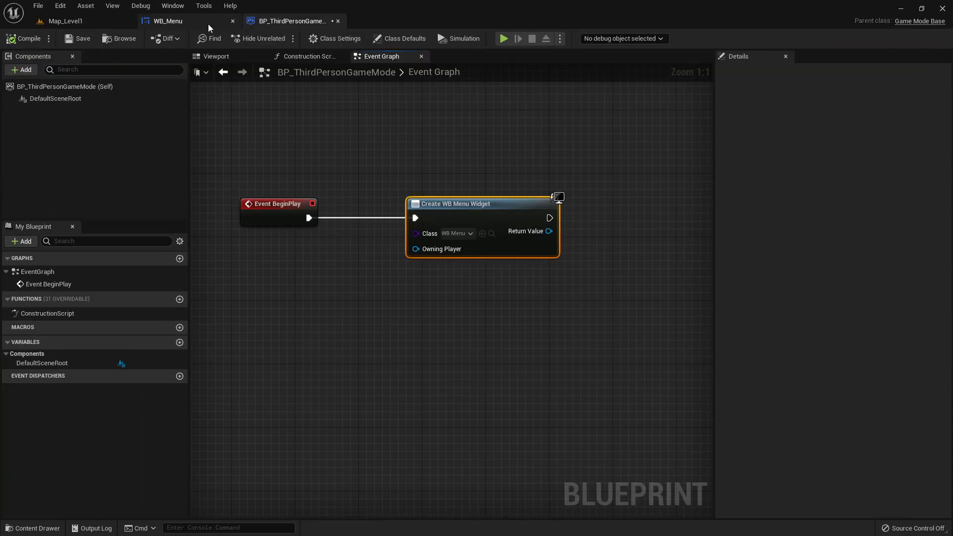
click(208, 24)
click(297, 22)
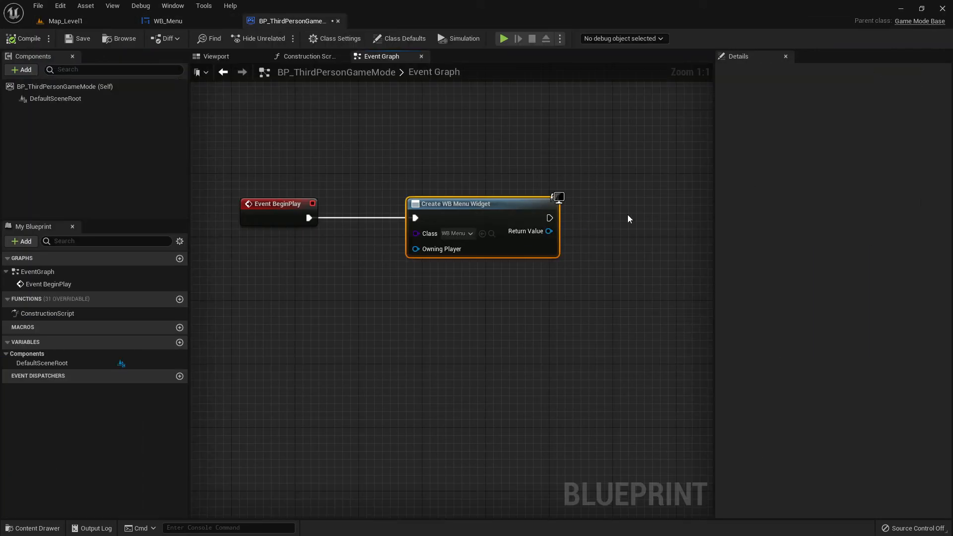
right_drag(627, 245, 484, 264)
- Check the WB_Menu asset in the project's UI folder and the level view, ending back in BP_ThirdPersonGameMode's Event Graph
click(65, 21)
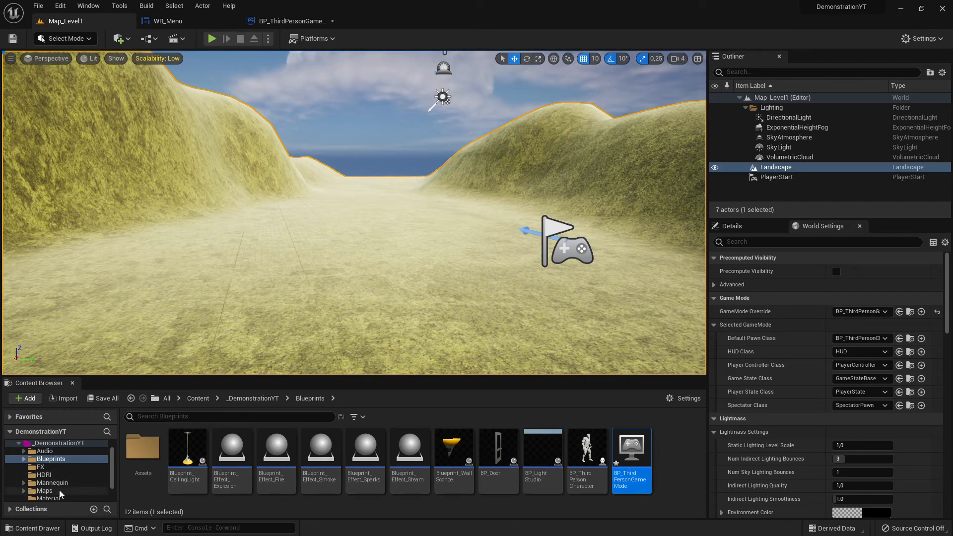
scroll(70, 488, down, 2)
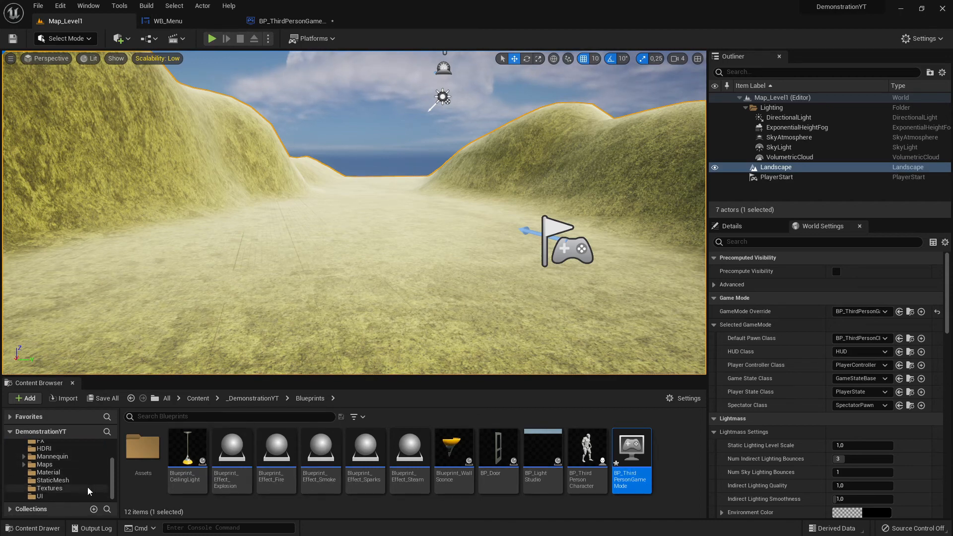
click(41, 496)
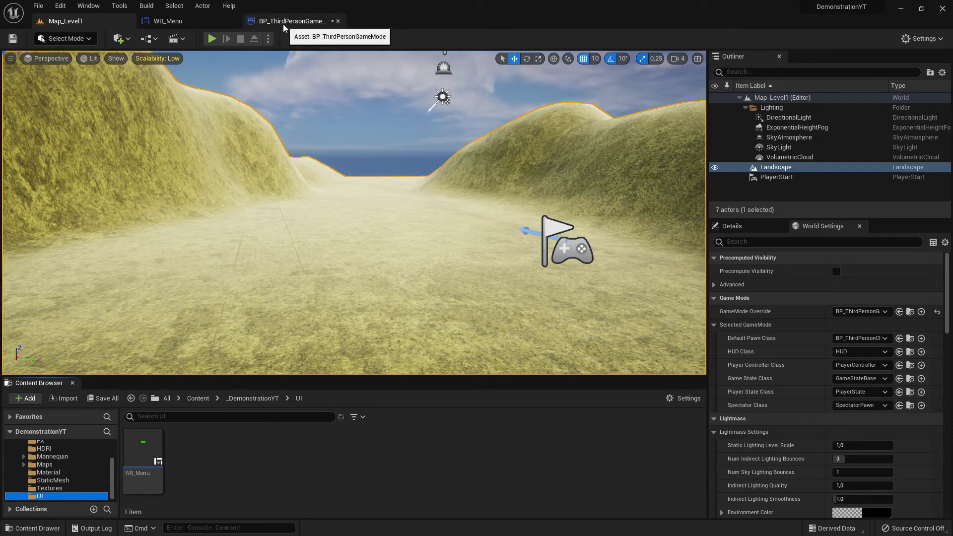
click(283, 23)
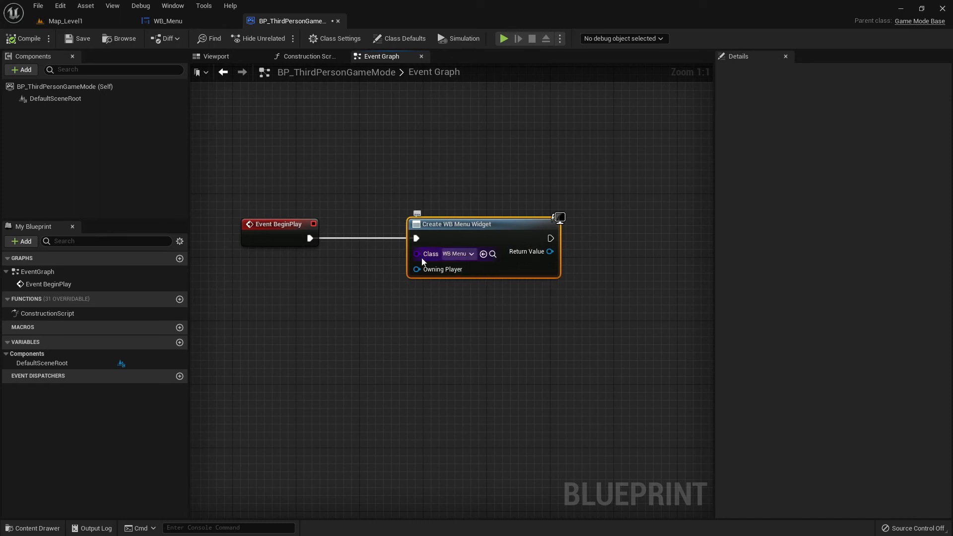
click(65, 21)
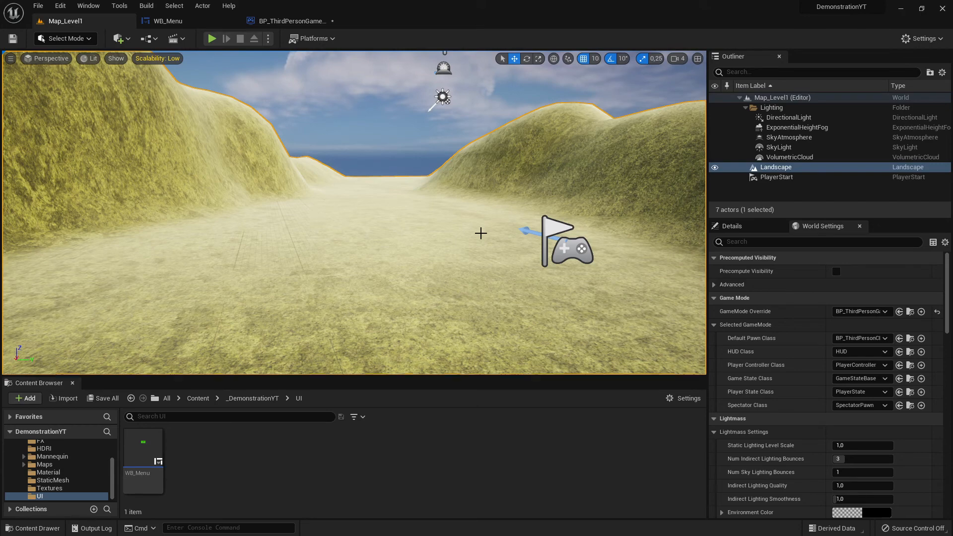
click(285, 20)
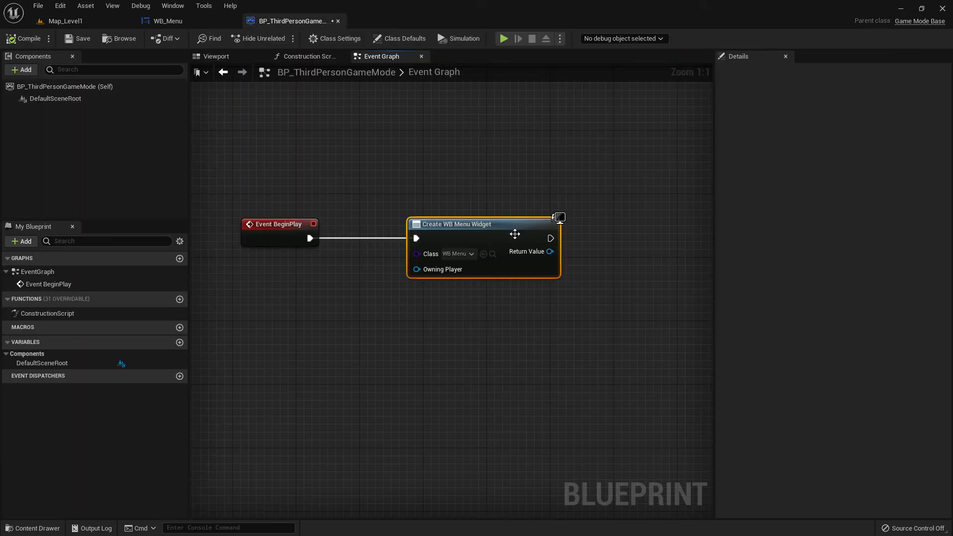
right_drag(566, 170, 426, 166)
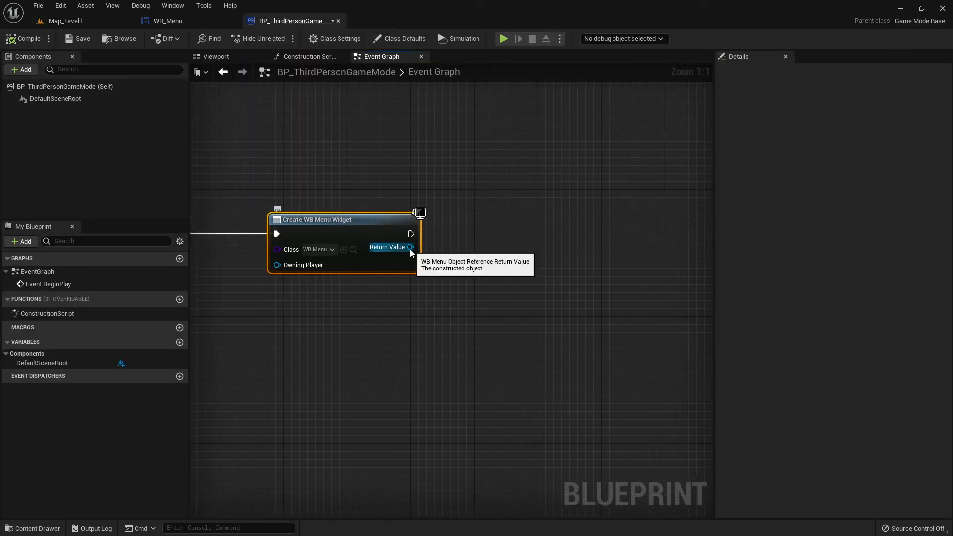
drag(410, 248, 418, 250)
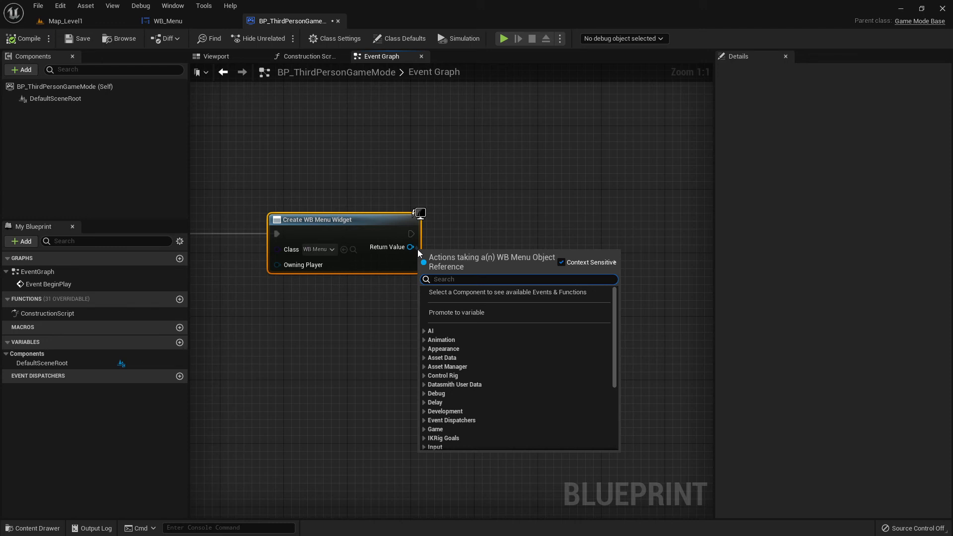
click(482, 219)
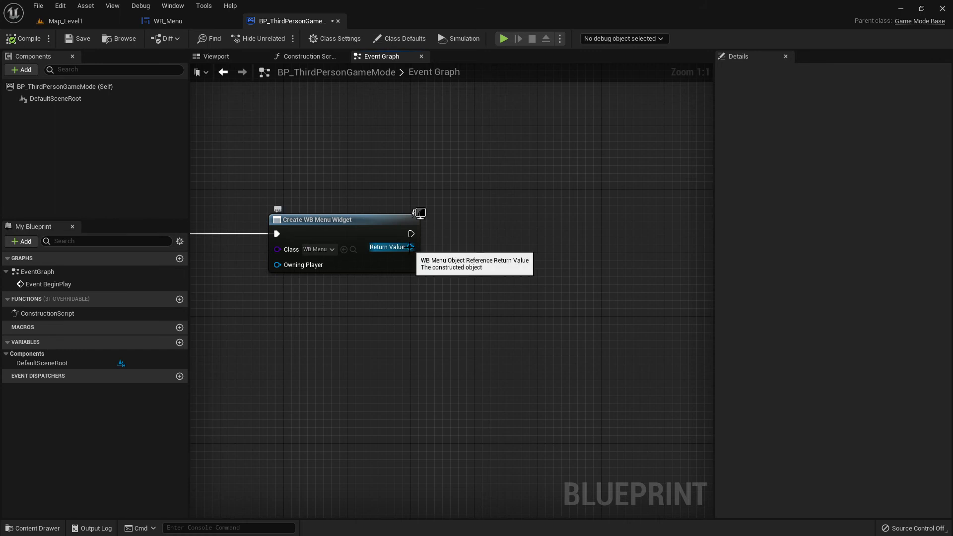
drag(410, 246, 469, 231)
click(454, 219)
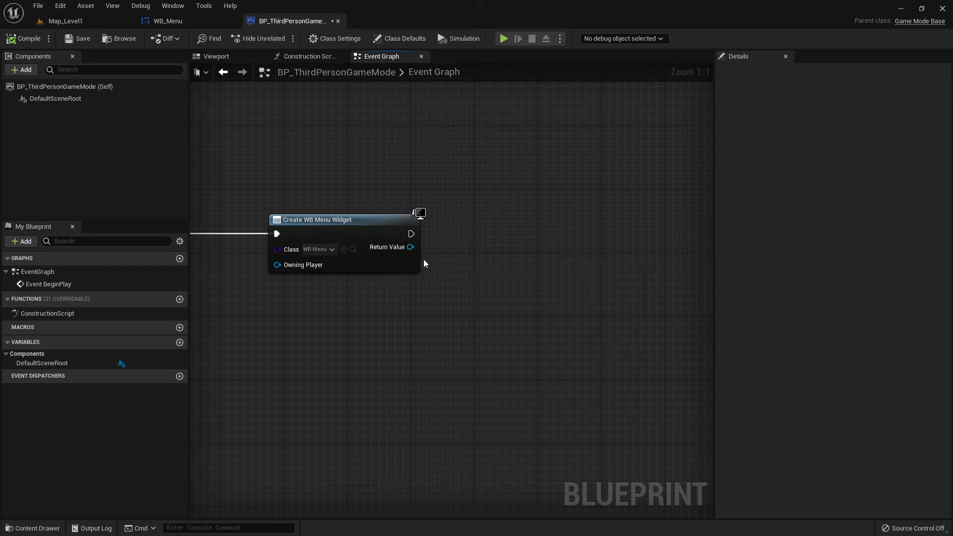
right_drag(424, 263, 429, 287)
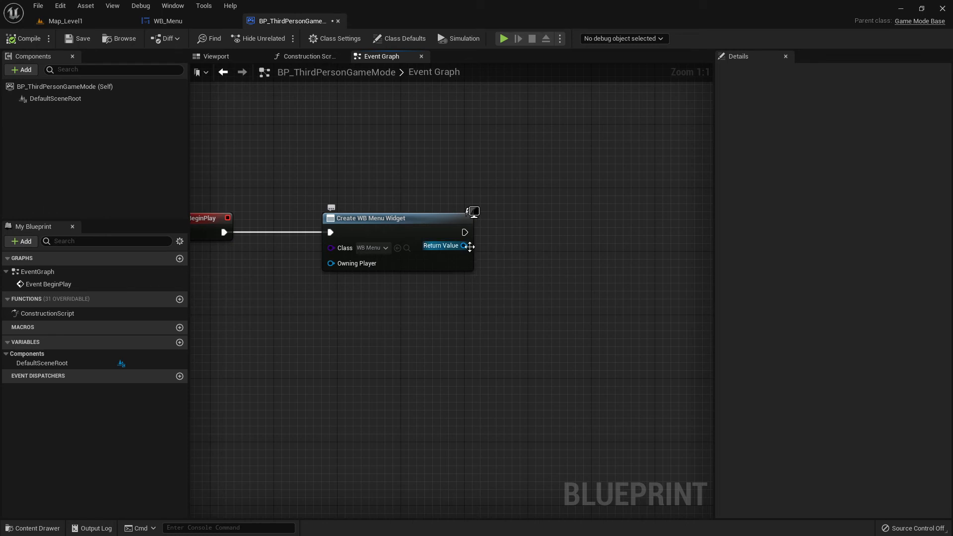
drag(465, 246, 547, 238)
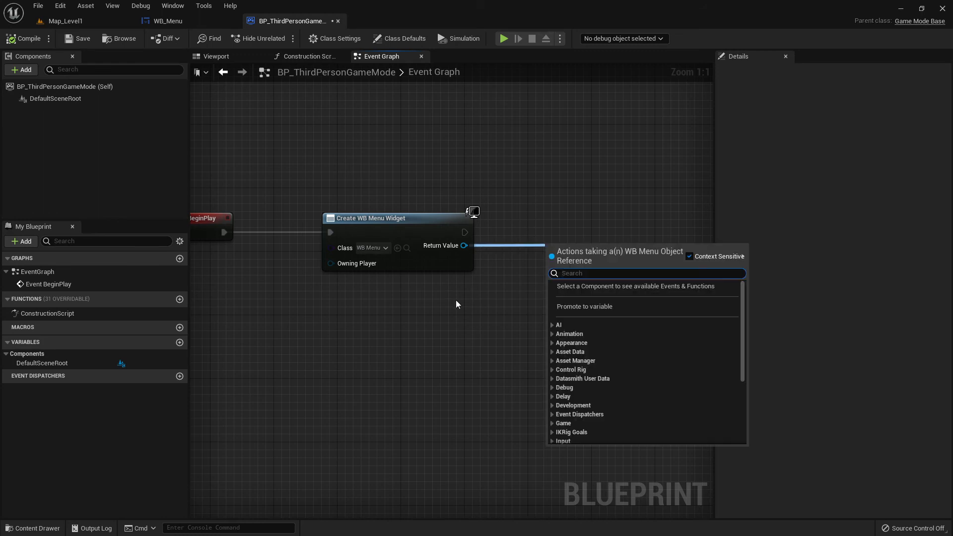
key(Escape)
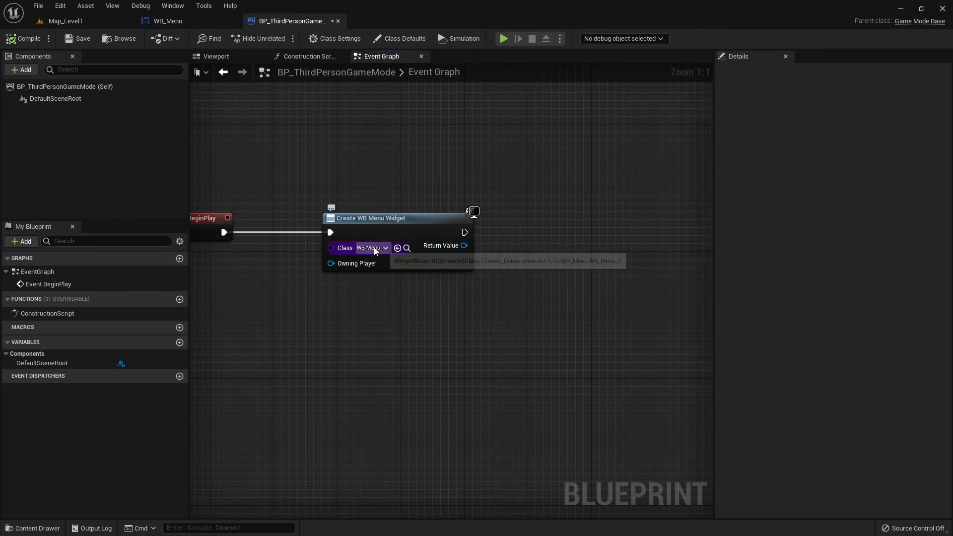
- Add an Add to Viewport node from the Create WB Menu Widget node's Return Value and align it level with that node
drag(464, 245, 548, 228)
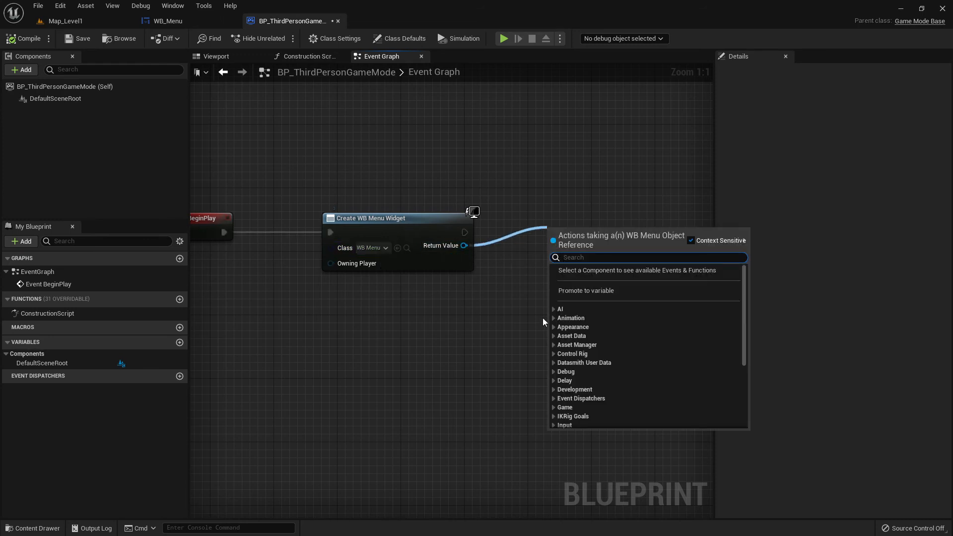
text(a)
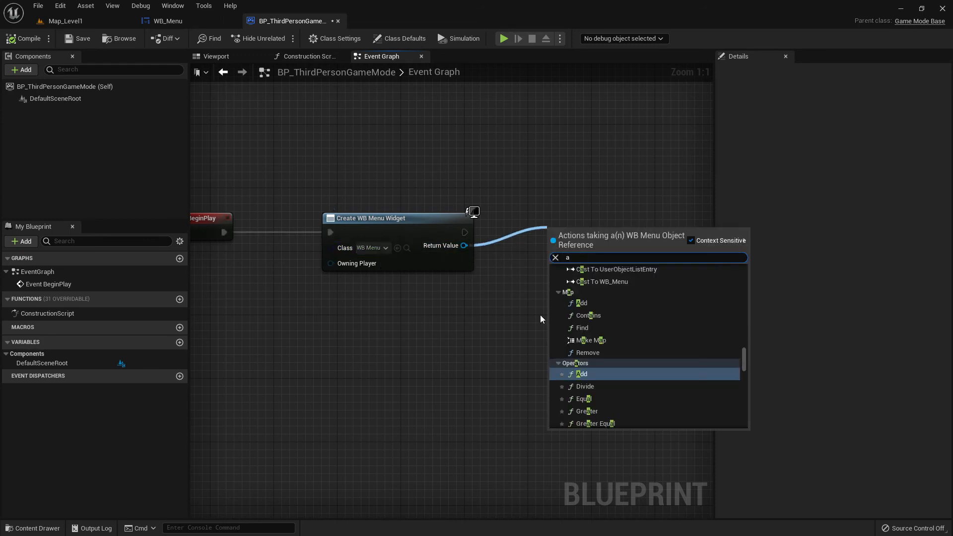
text(dd)
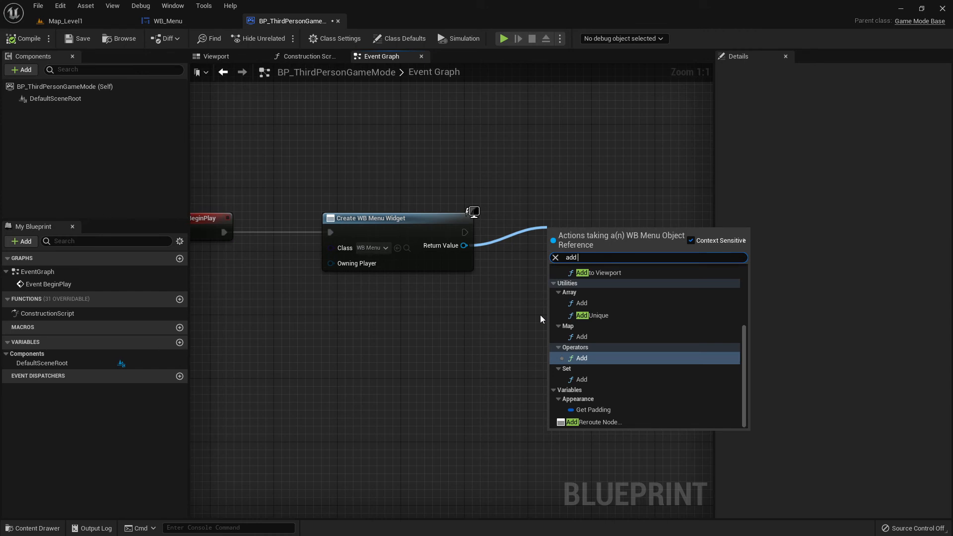
text( t)
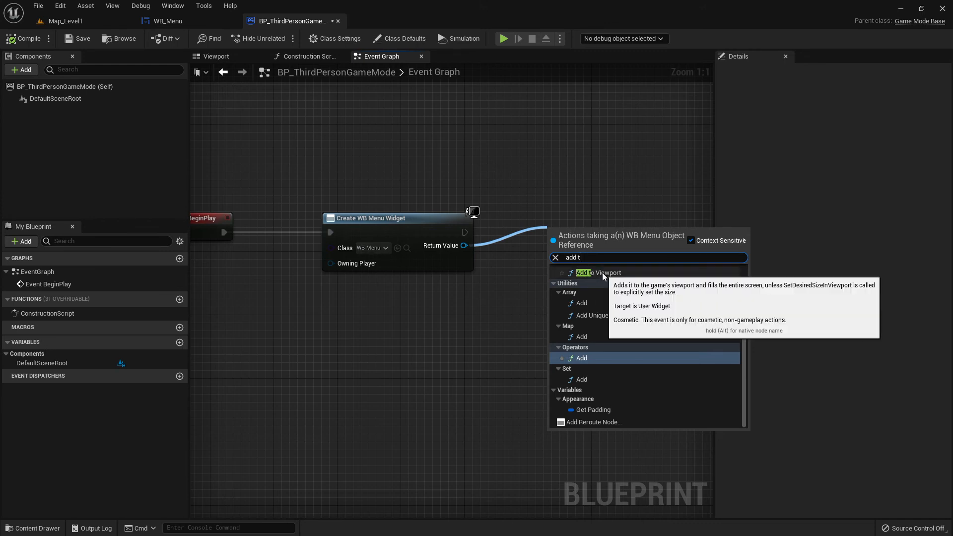
drag(580, 257, 556, 260)
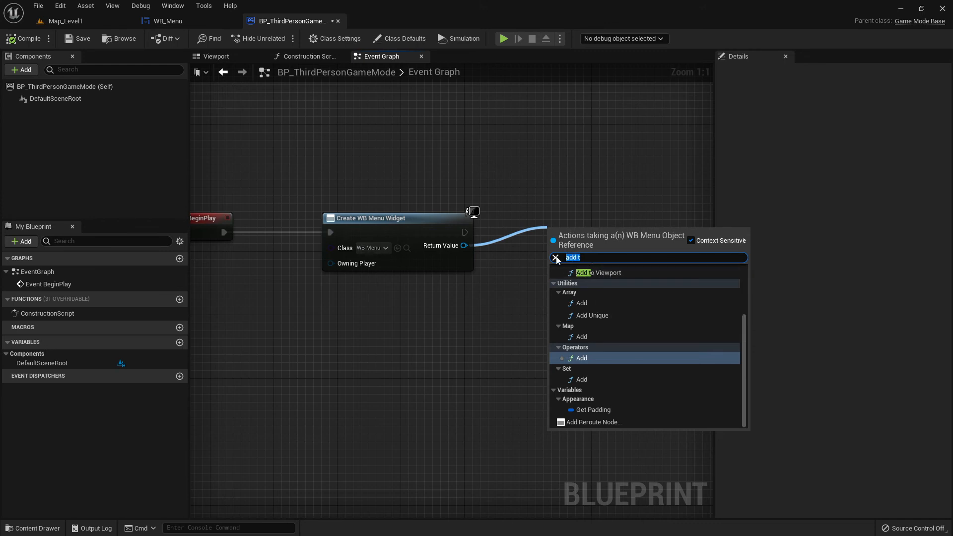
click(555, 258)
text(Vie)
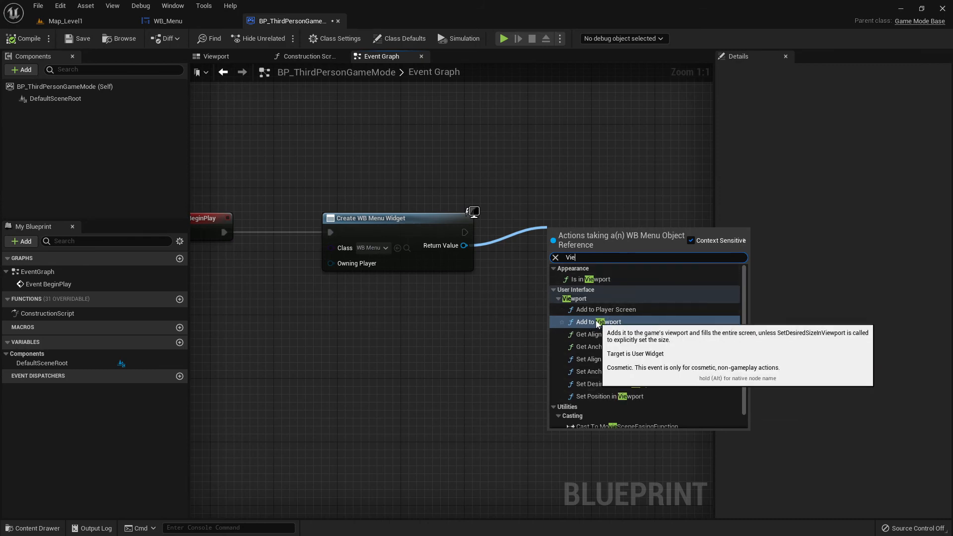
click(595, 322)
drag(568, 256, 568, 232)
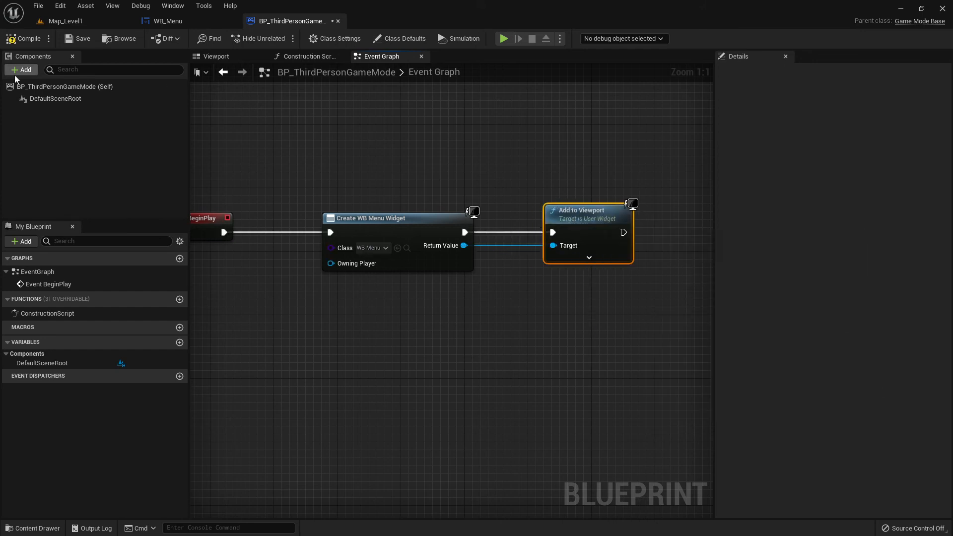
- Compile and save the BP_ThirdPersonGameMode blueprint with its Create WB Menu Widget and Add to Viewport nodes
click(19, 39)
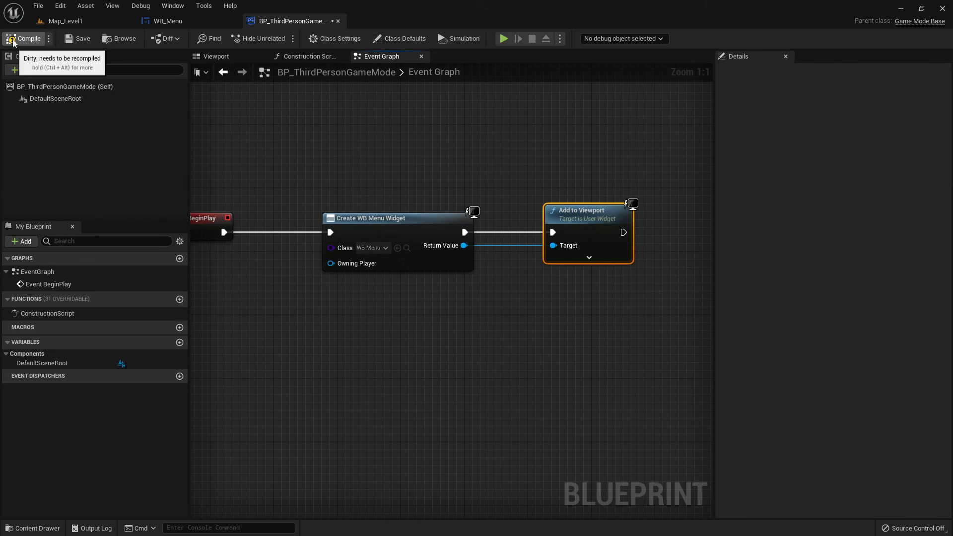
click(79, 40)
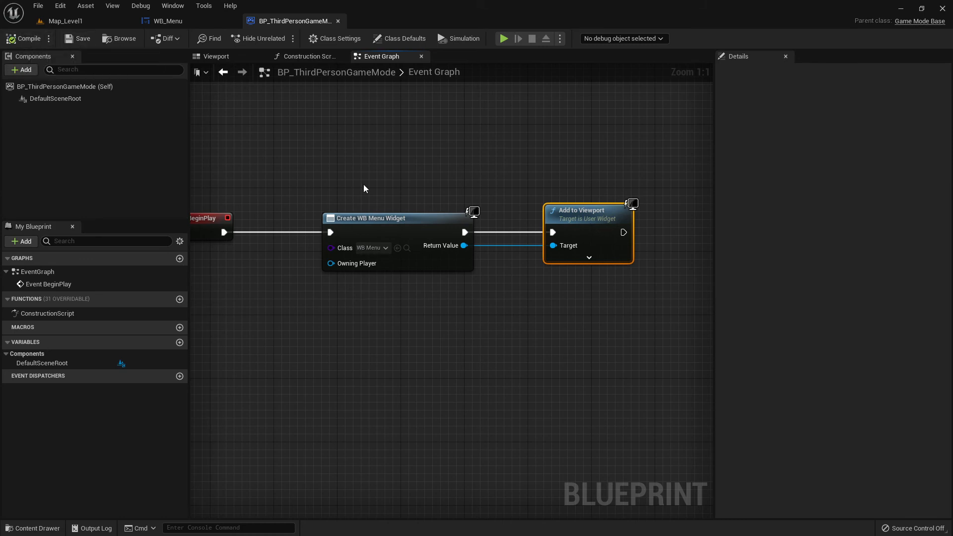
scroll(366, 185, down, 3)
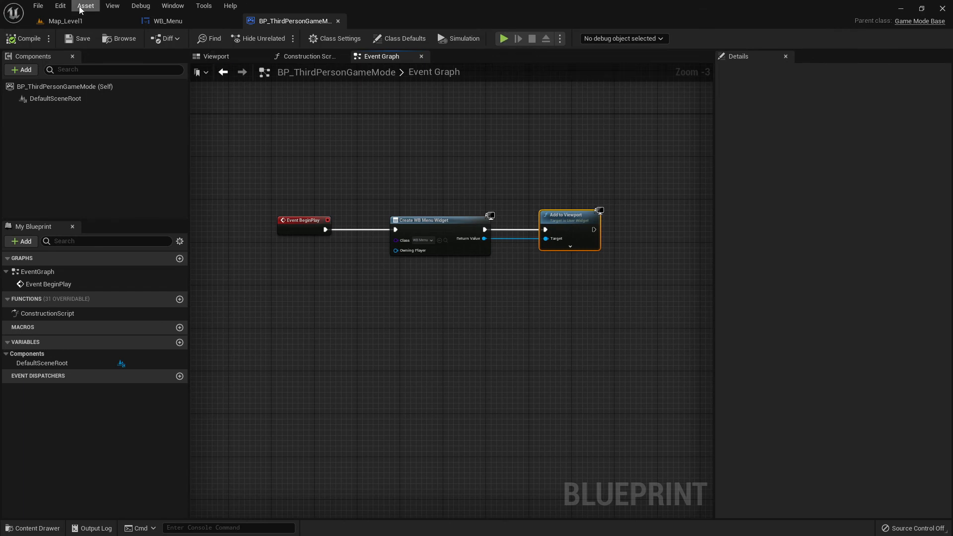
- Close the Content Browser in Map_Level1 and play the level to check the Start button overlay
click(65, 20)
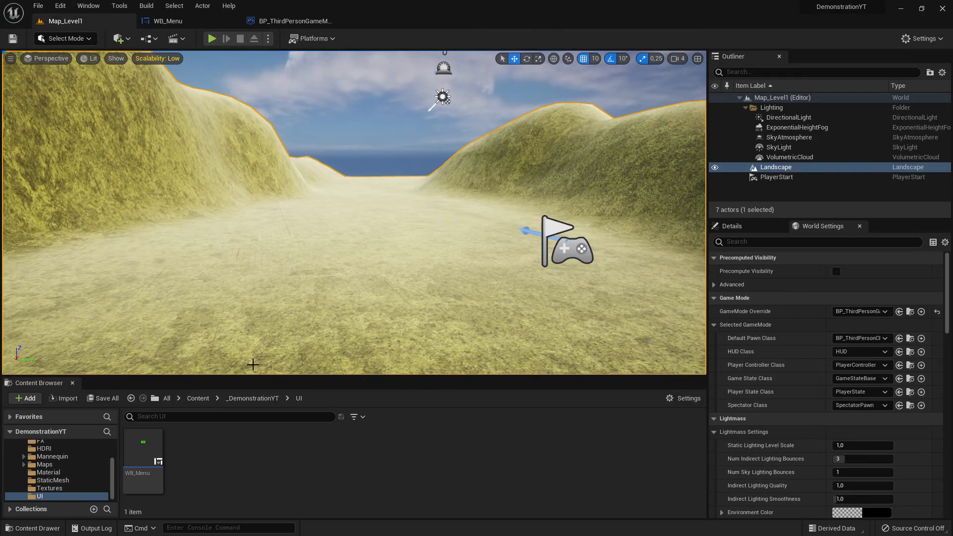
click(73, 383)
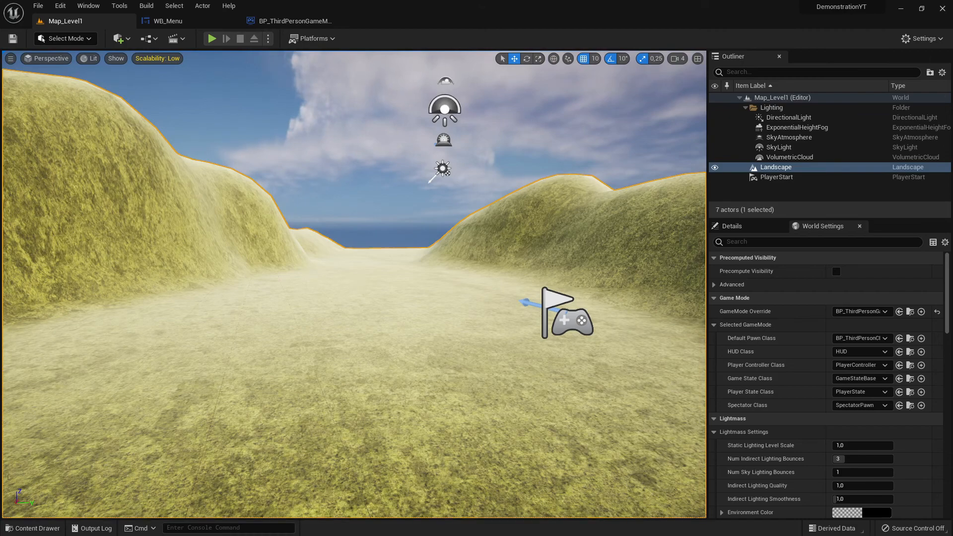
right_drag(353, 283, 382, 263)
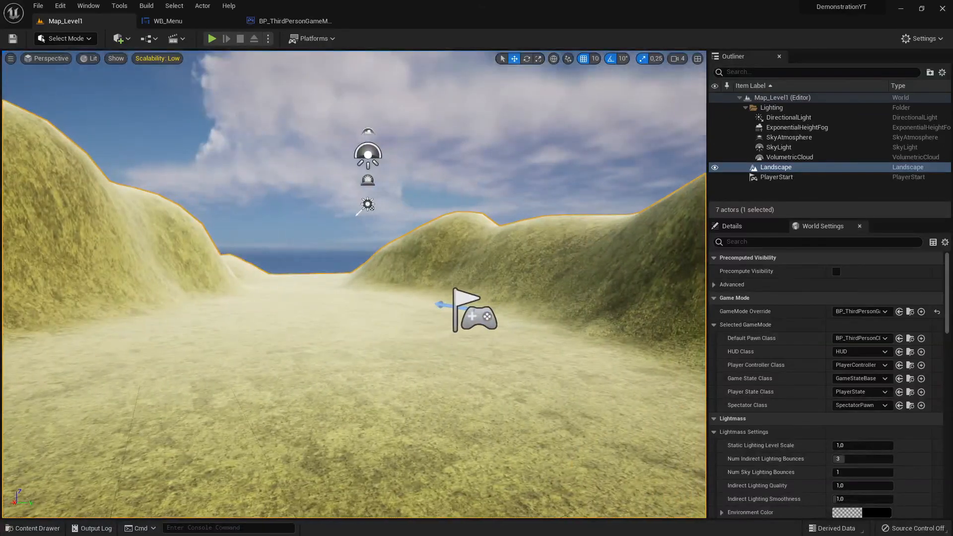
click(212, 39)
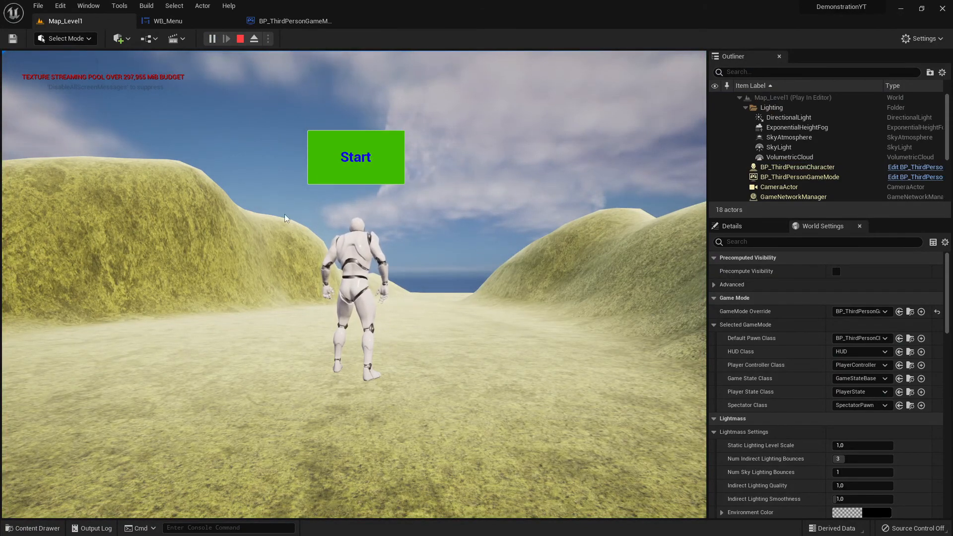
- In WB_Menu, anchor the Start button to the canvas's top-left corner and place it at about X 160, Y 408
click(168, 21)
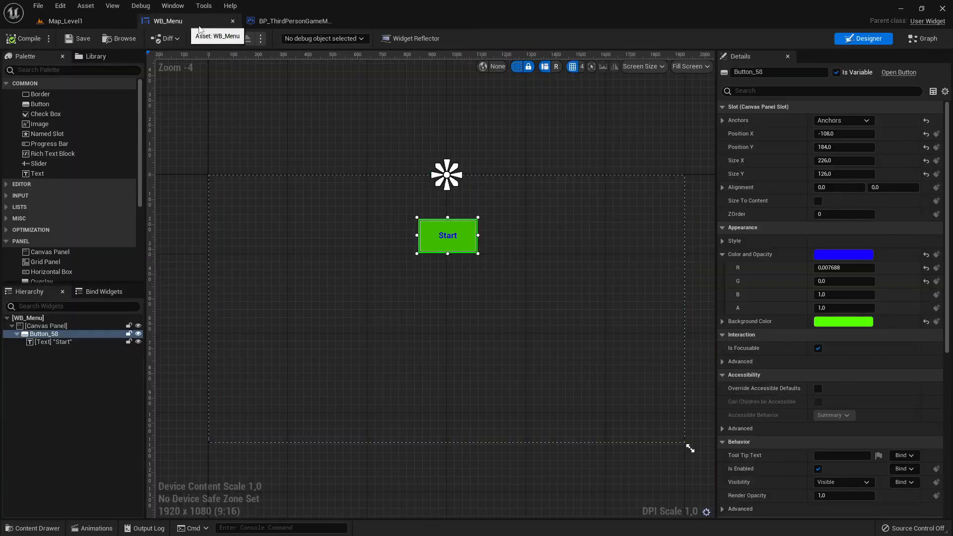
drag(265, 226, 289, 248)
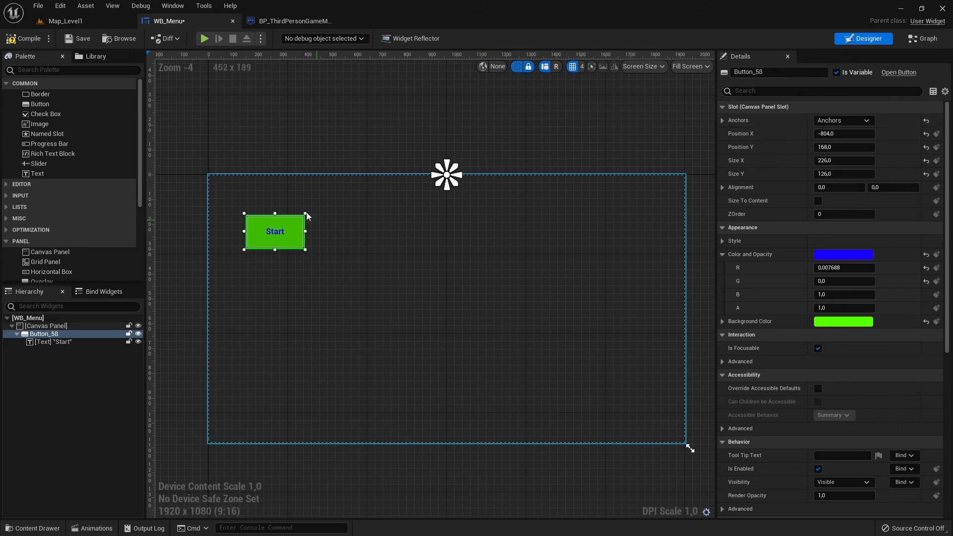
click(842, 121)
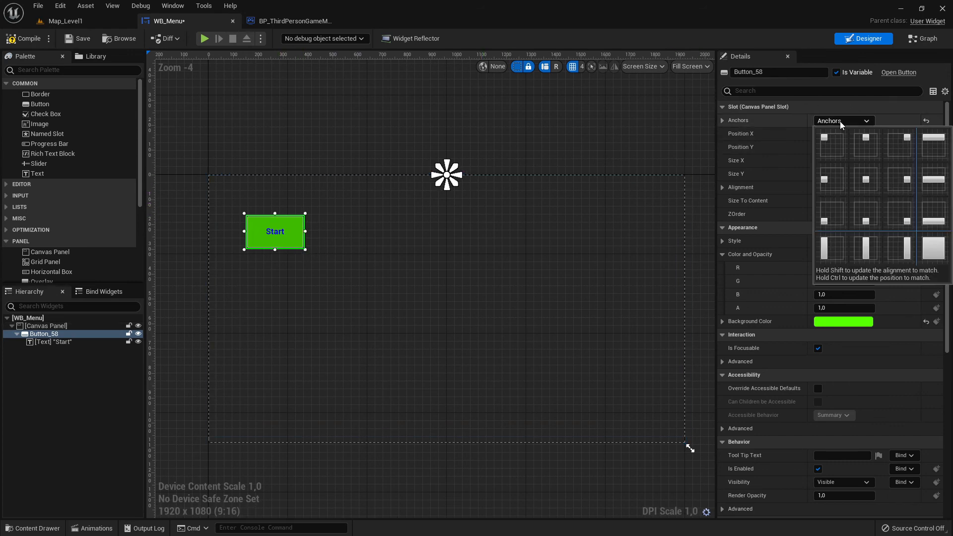
click(832, 148)
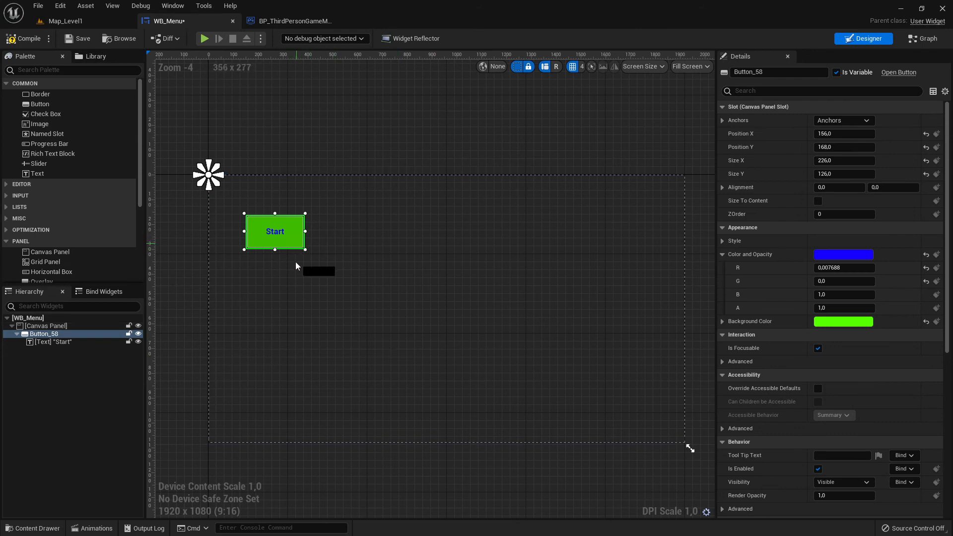
drag(299, 243, 304, 302)
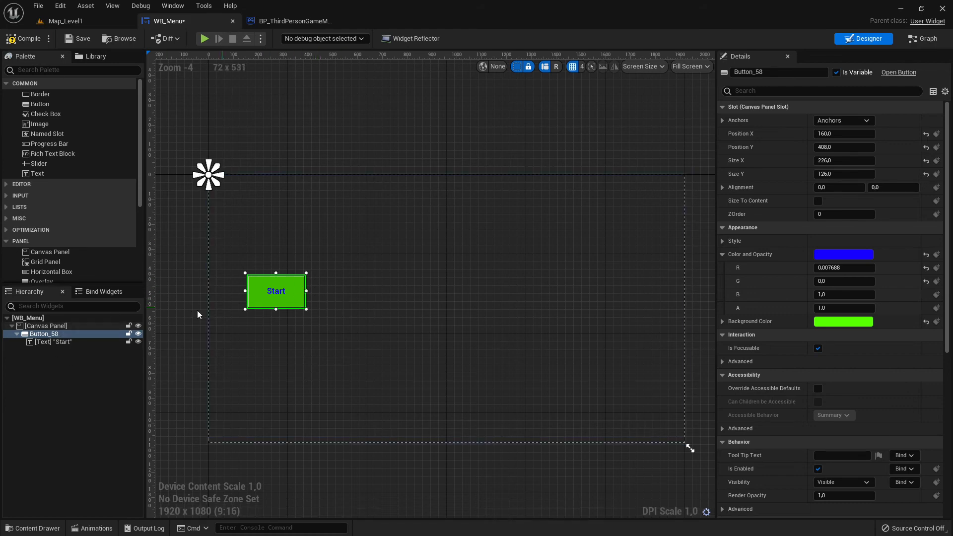
- Duplicate the Start button and place the copy above the original at about X 164, Y 232
click(44, 335)
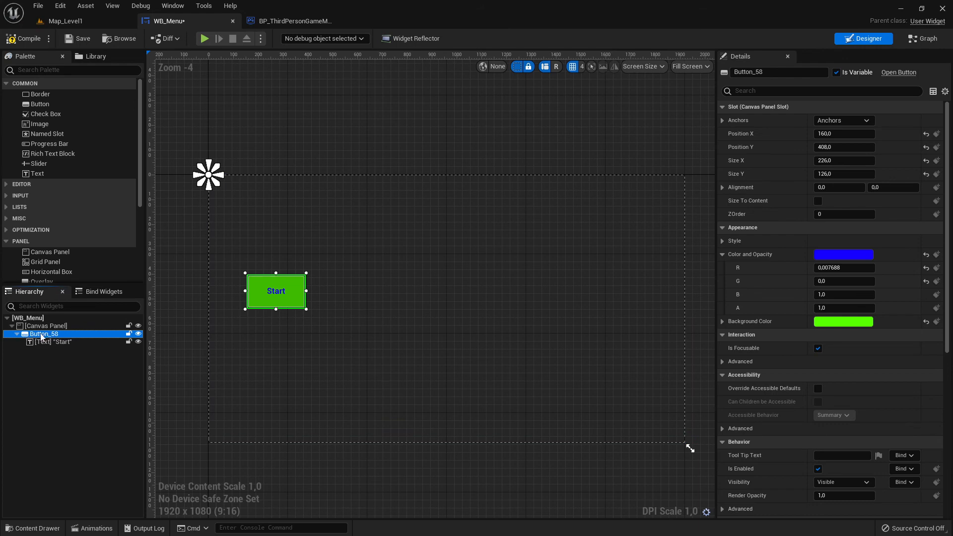
right_click(42, 338)
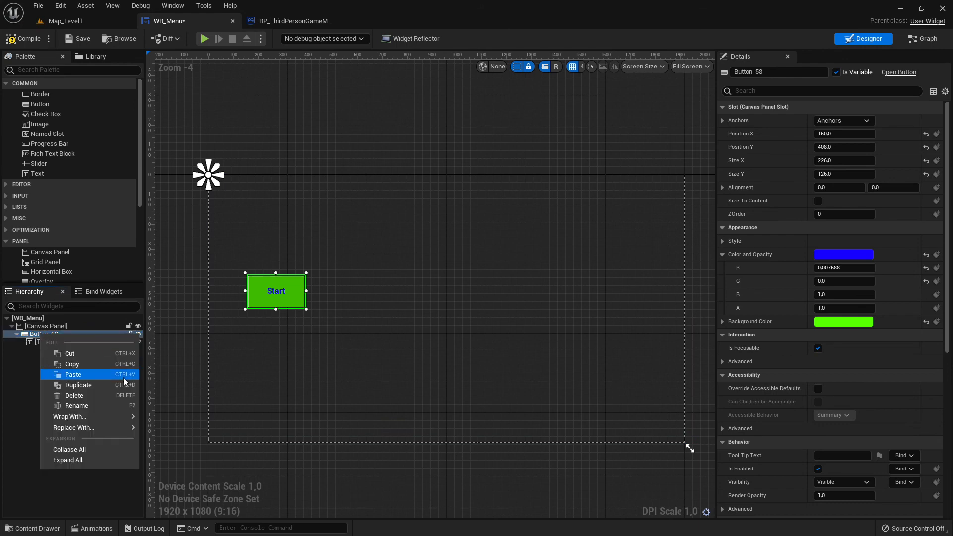
click(97, 384)
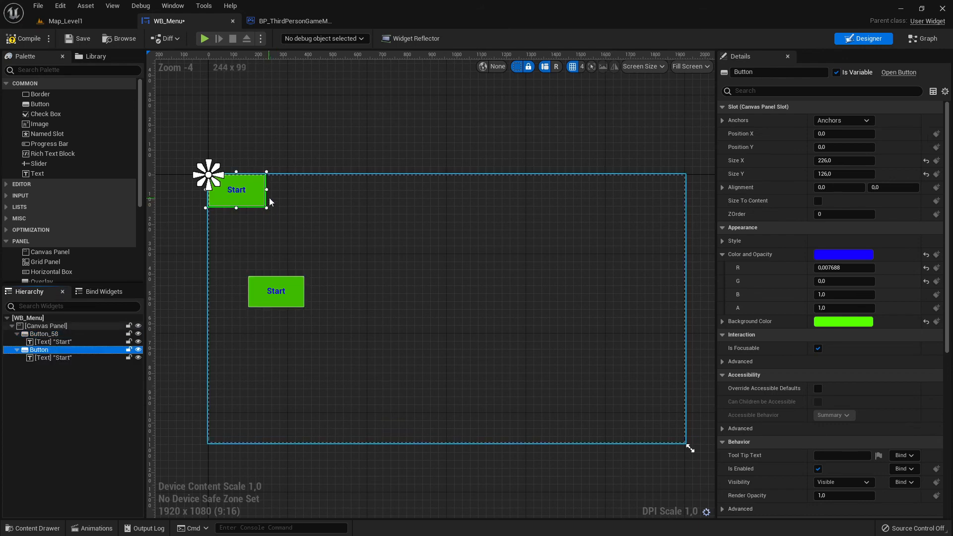
drag(265, 201, 299, 251)
- Duplicate the upper Start button and place the copy below the other two at about X 160, Y 596
right_click(43, 351)
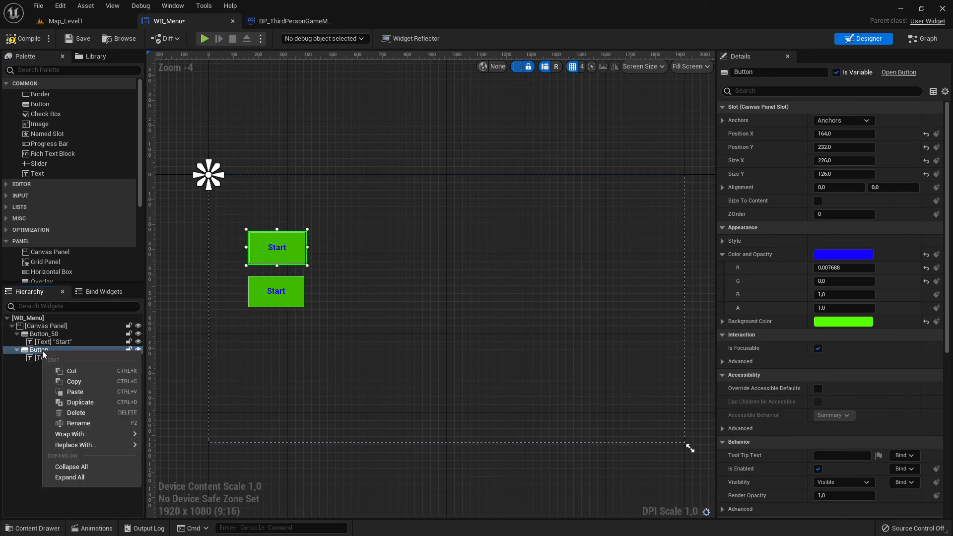
click(31, 352)
right_click(31, 352)
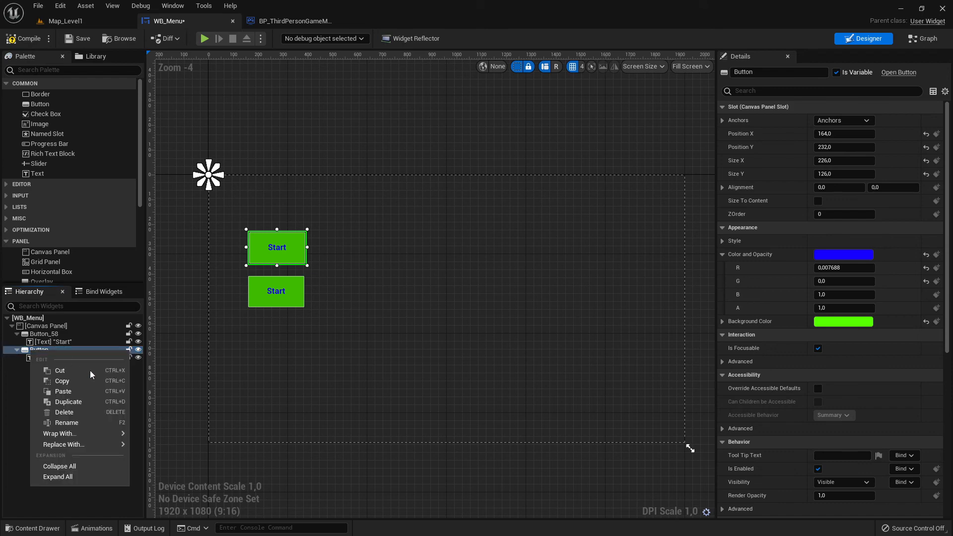
click(59, 401)
drag(257, 202, 295, 348)
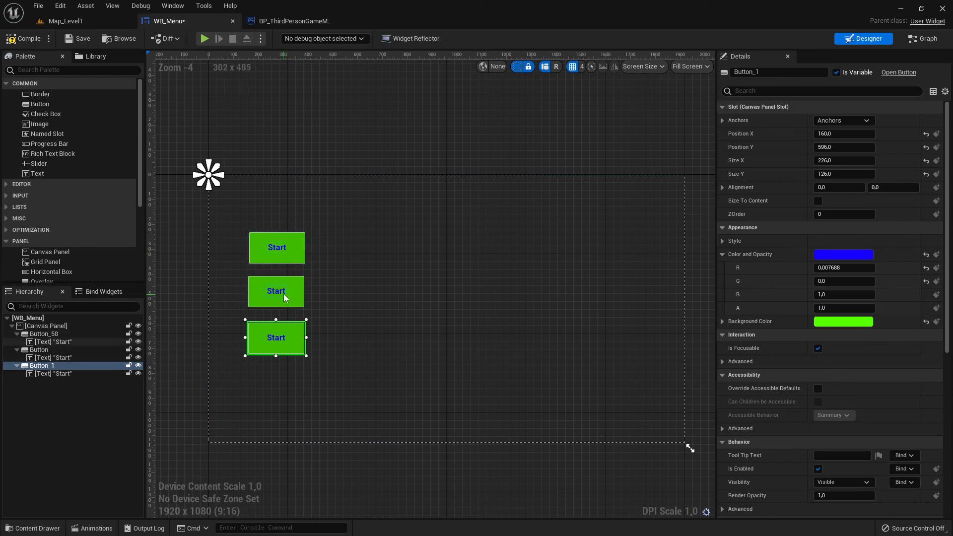
- Change the middle button's text to "Main Menu"
click(299, 256)
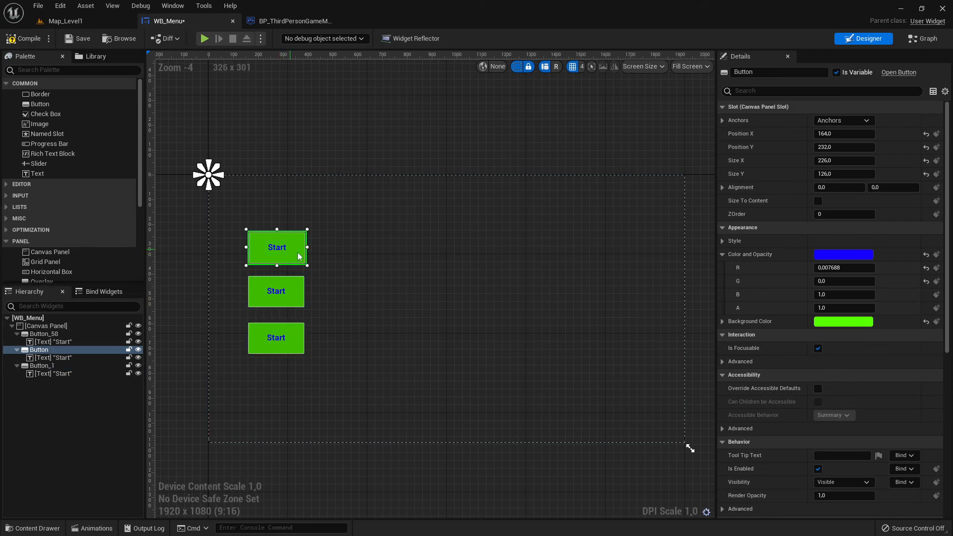
click(290, 299)
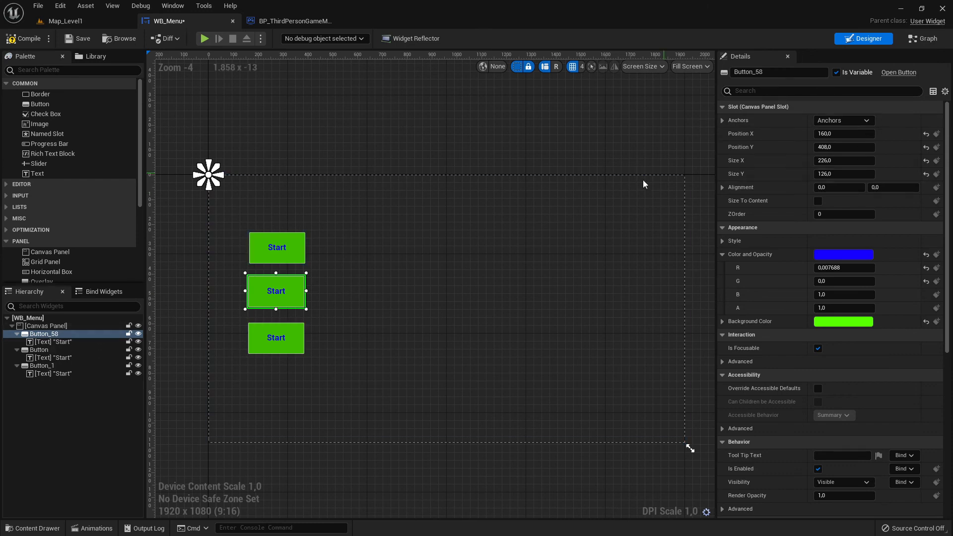
click(279, 292)
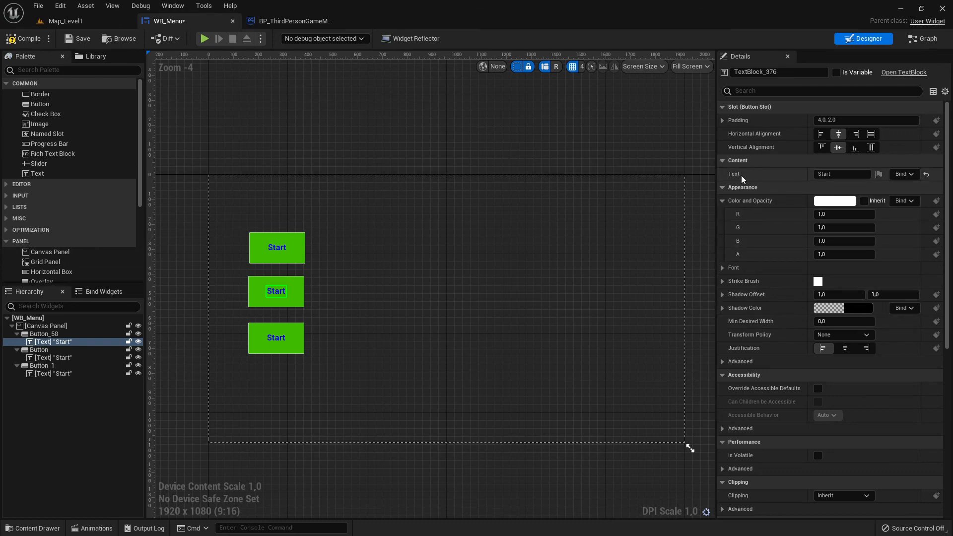
click(820, 174)
text(Main Menu)
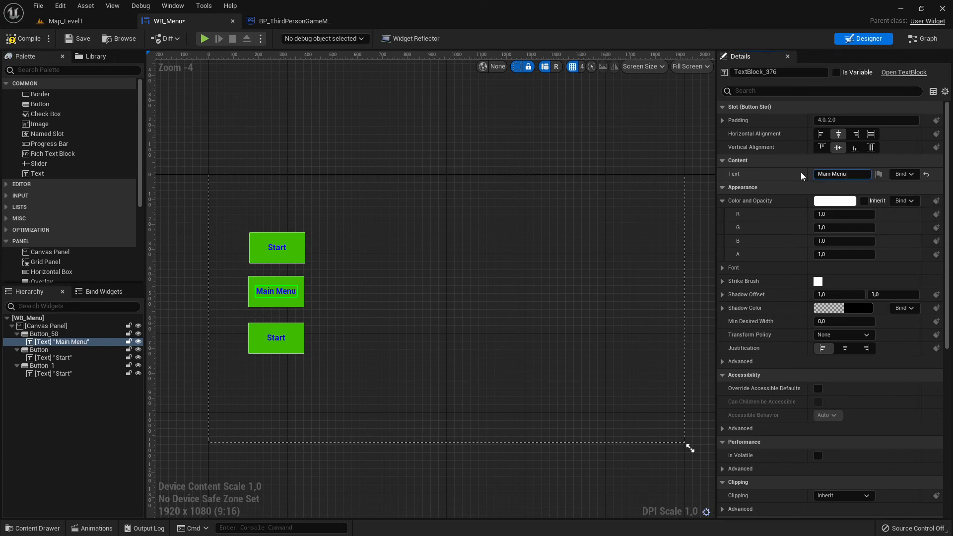
- Change the lowest button's text to "Quit", and compile and save WB_Menu
click(276, 338)
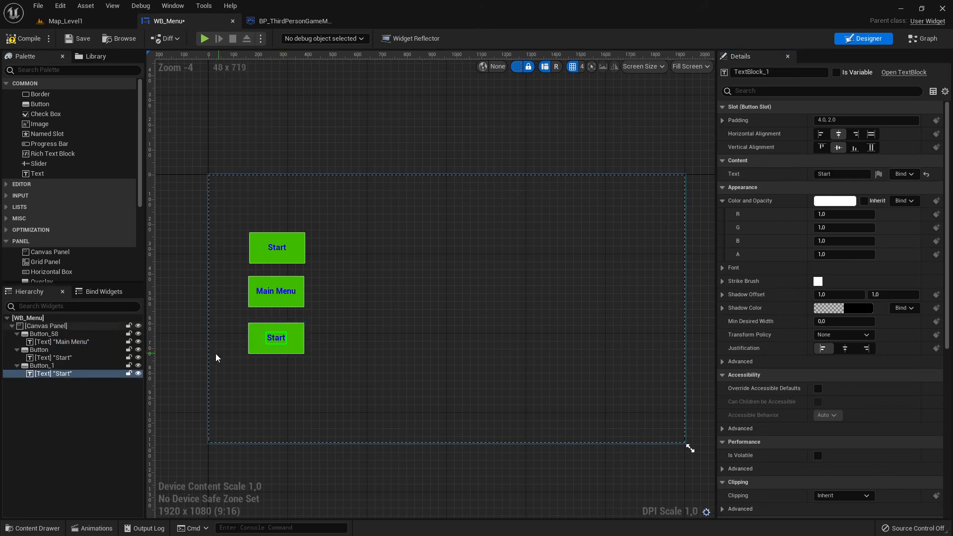
click(839, 174)
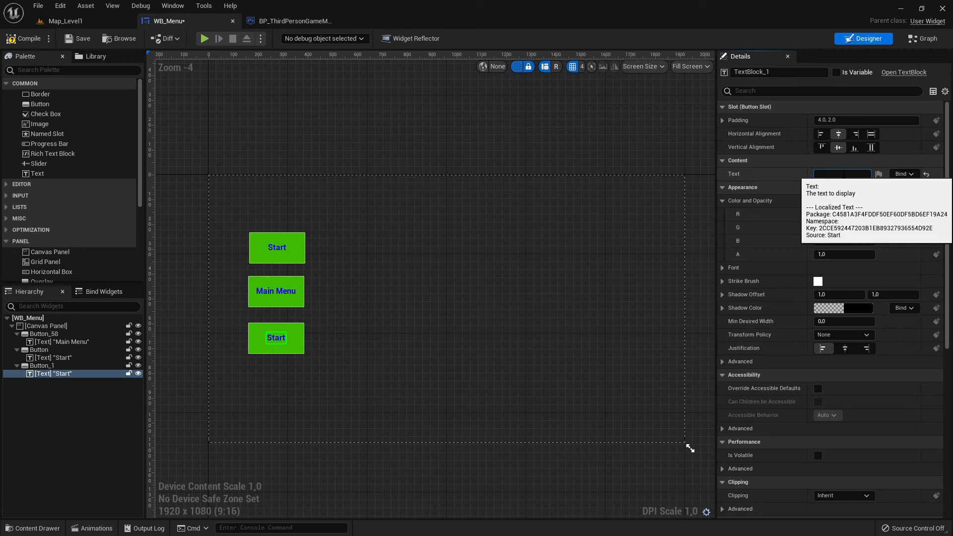
text(Quit)
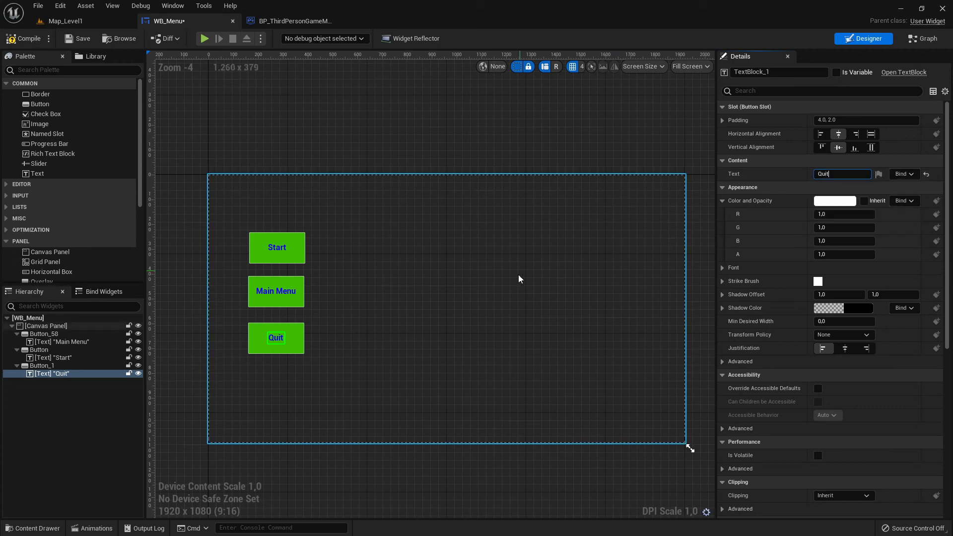
click(23, 39)
click(79, 39)
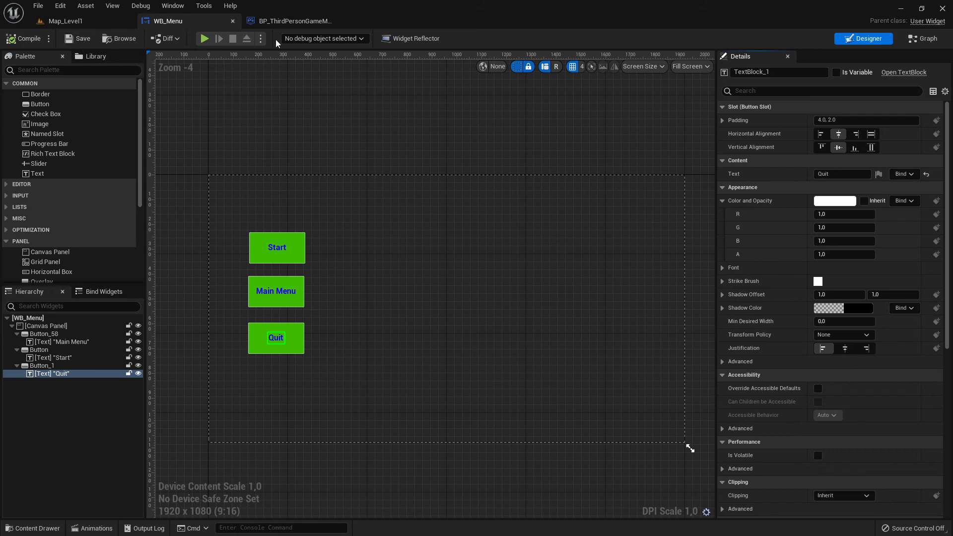
- Play Map_Level1 to check the three menu buttons on screen, and stop the session
click(72, 23)
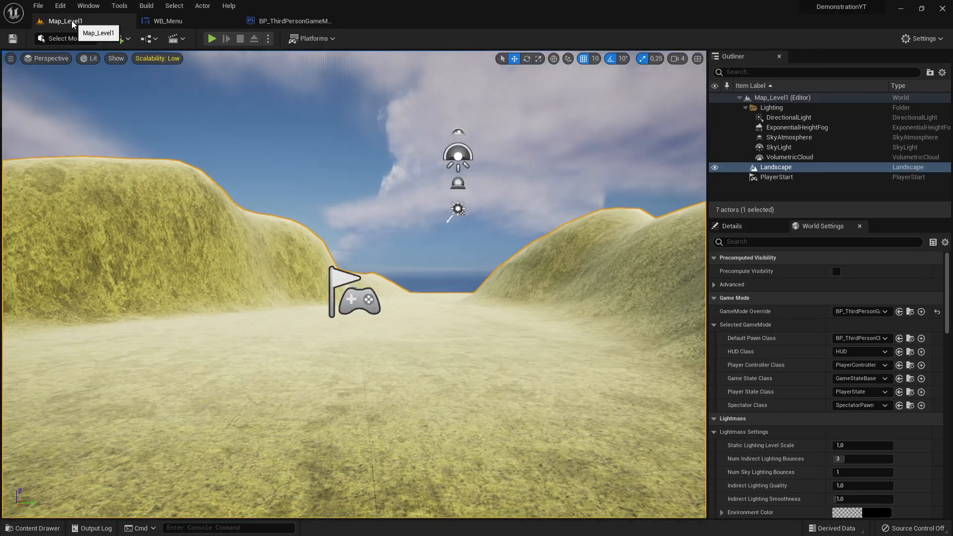
click(211, 38)
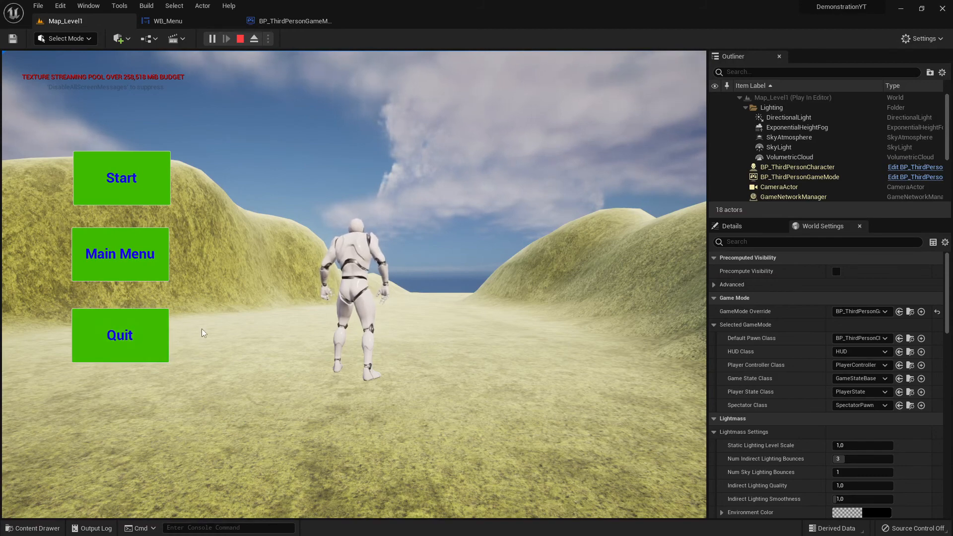
click(241, 39)
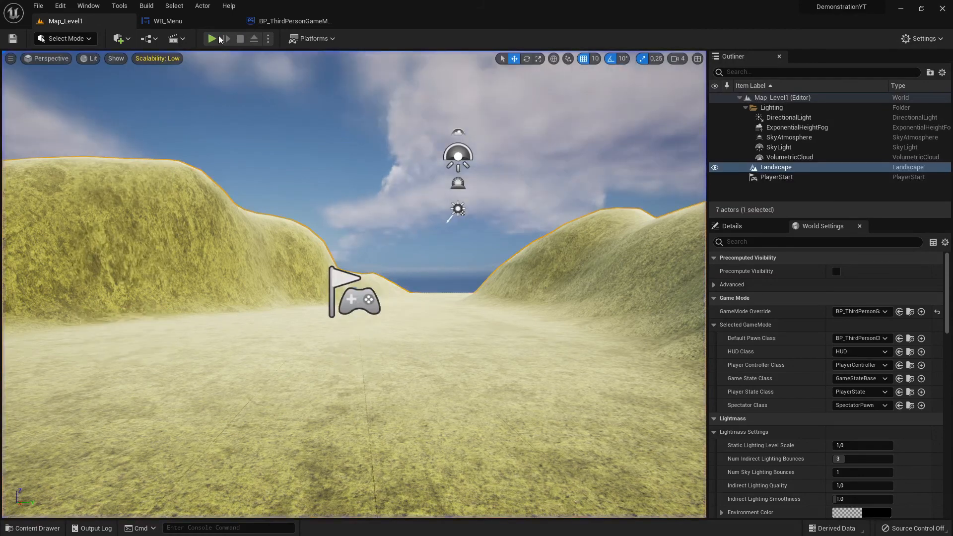
- Look at WB_Menu's Event Graph and return to its Designer view
click(274, 21)
click(183, 22)
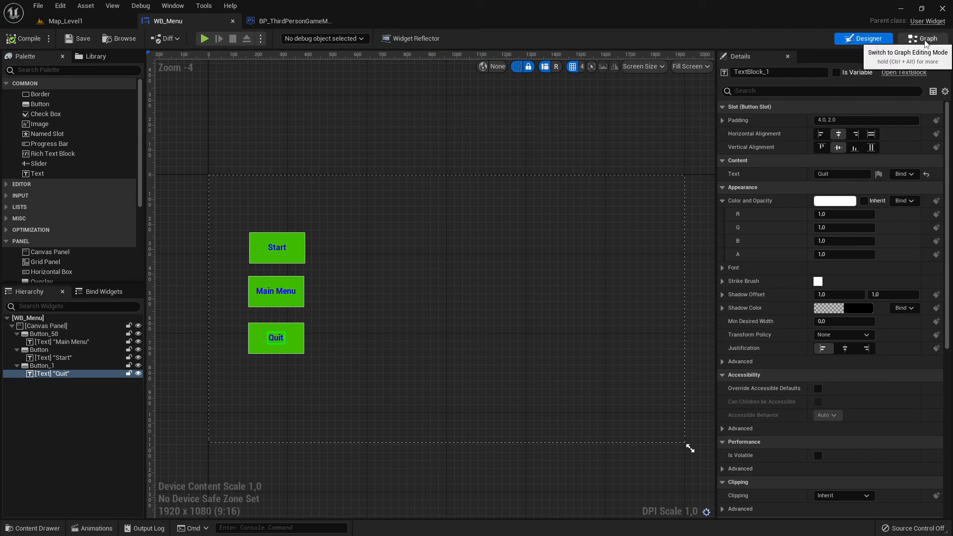
click(924, 40)
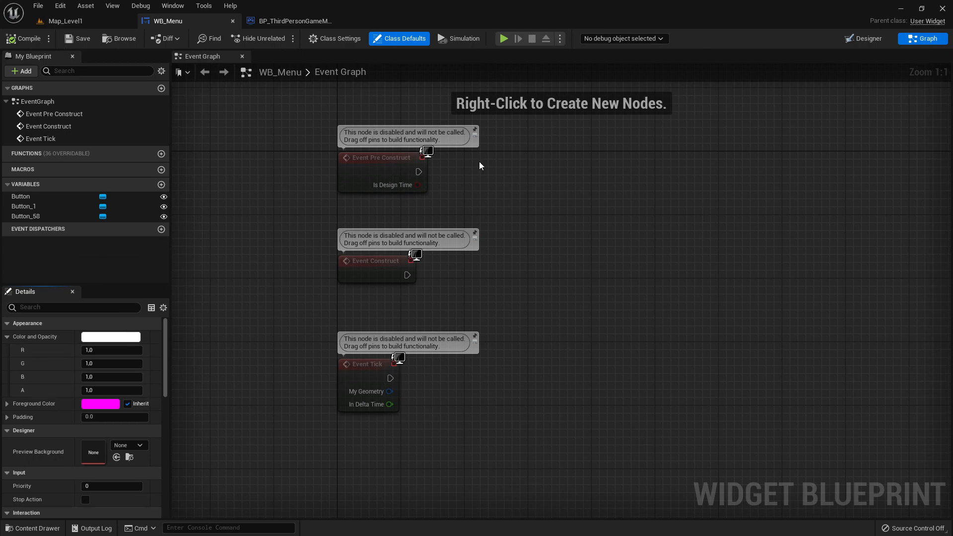
click(863, 38)
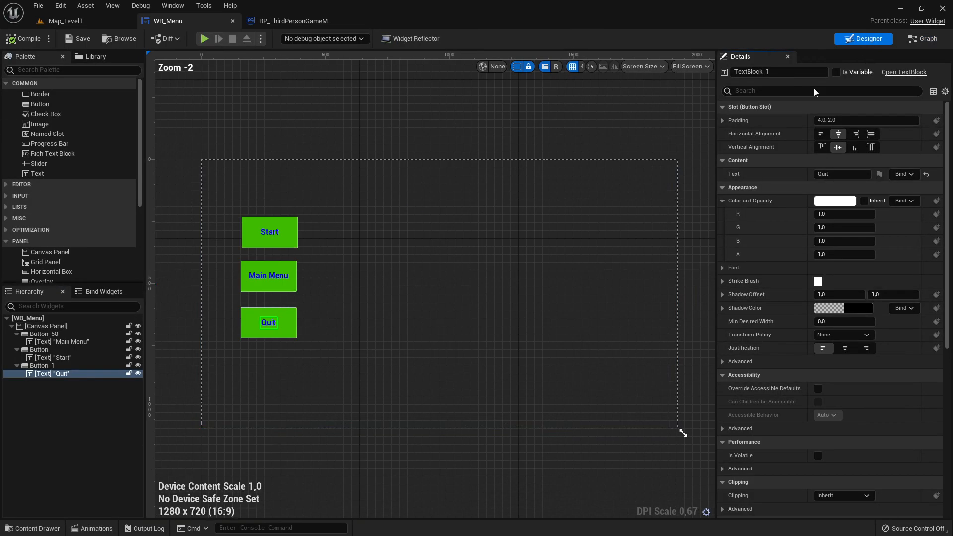
- Add an On Clicked event for the Quit button (Button_1) in WB_Menu
click(258, 228)
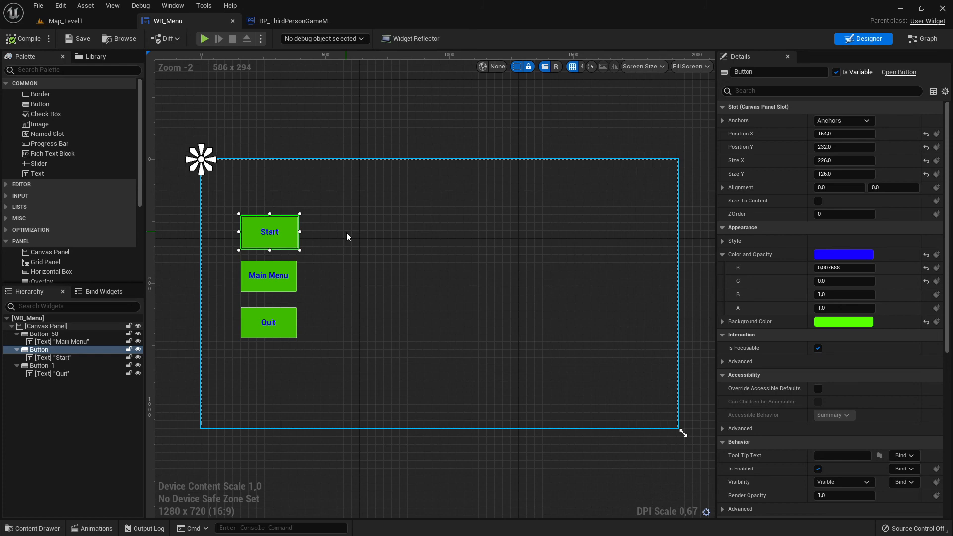
click(293, 333)
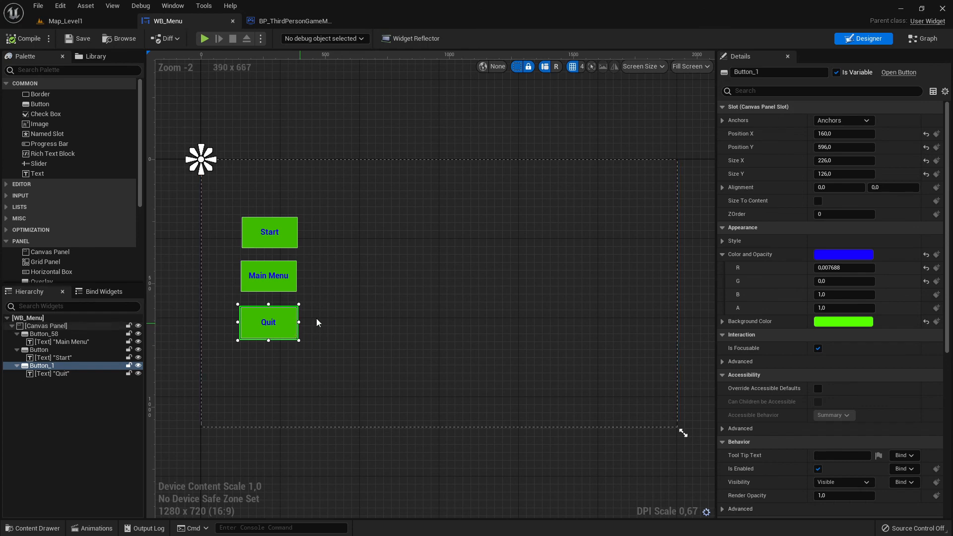
scroll(874, 203, down, 3)
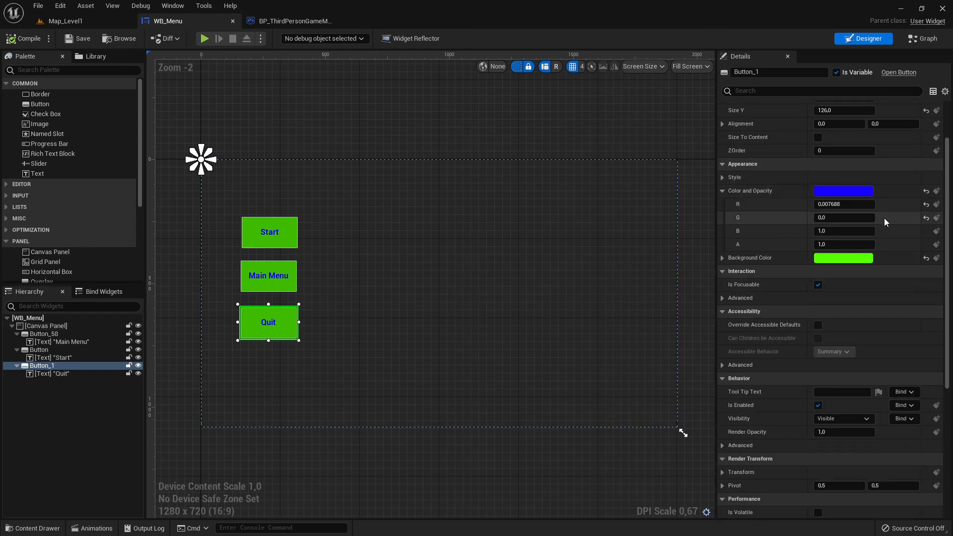
scroll(883, 225, down, 9)
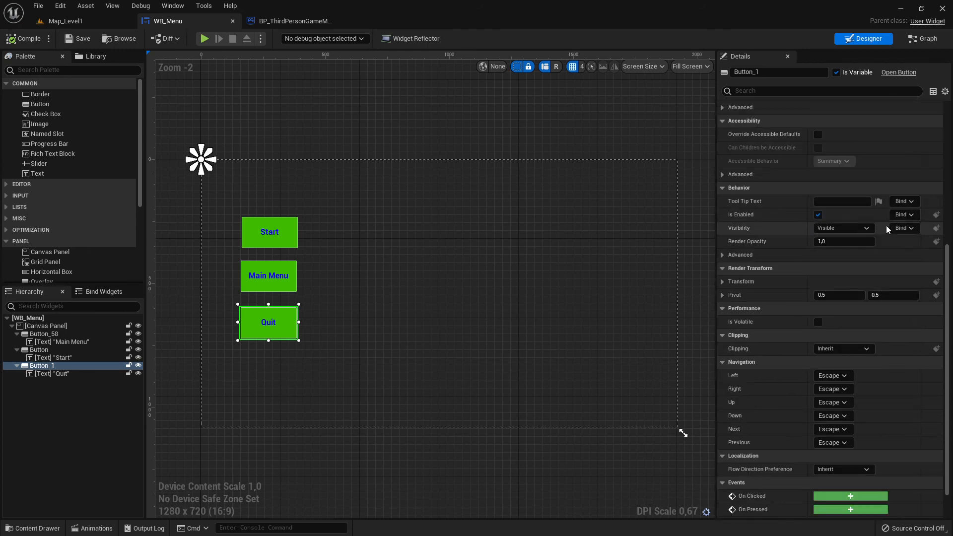
scroll(886, 228, down, 2)
scroll(893, 226, up, 14)
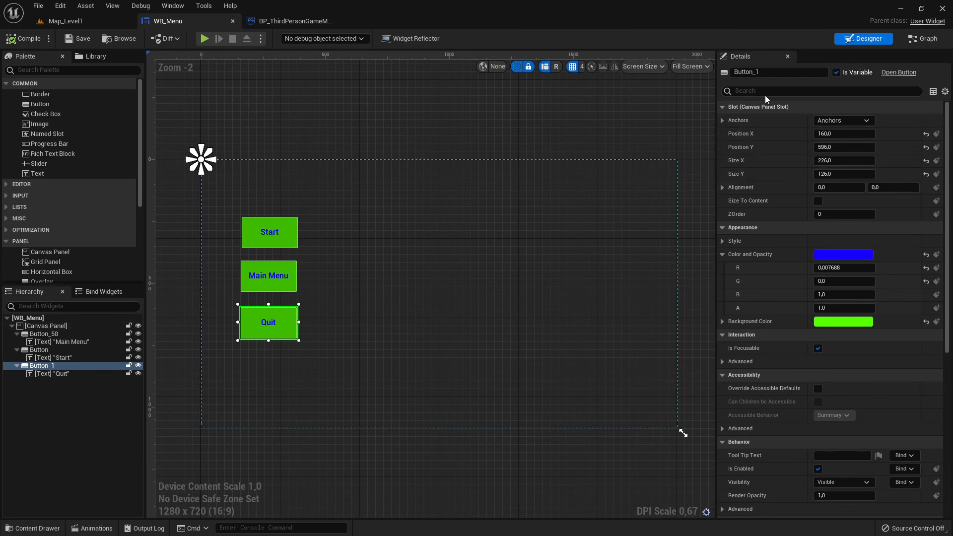
scroll(902, 267, down, 10)
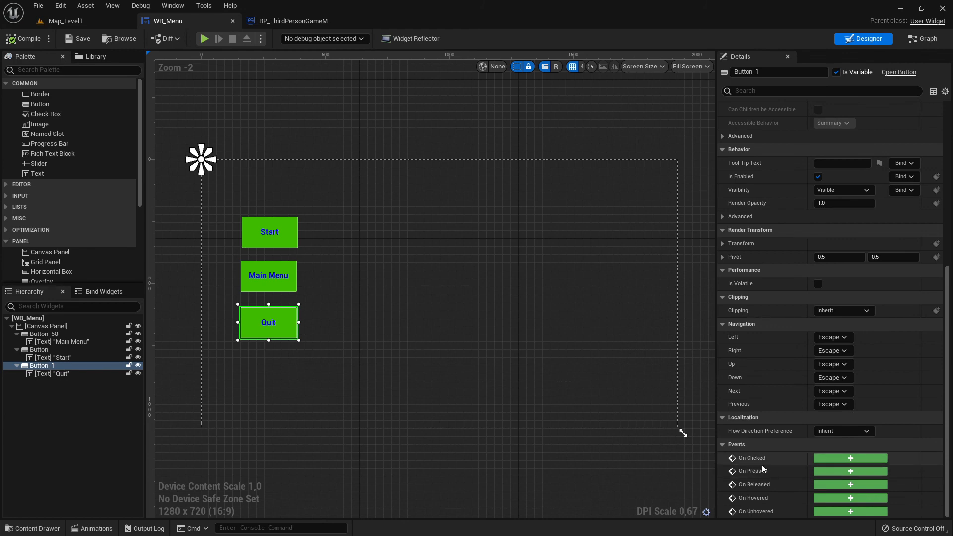
click(850, 457)
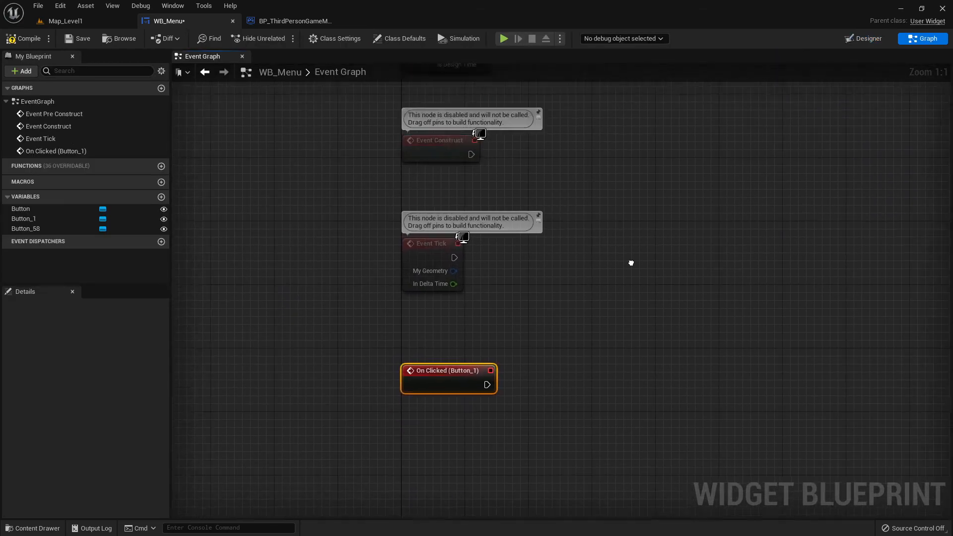
- Examine the Quit button's On Clicked event among the default events in the Event Graph, checking back against the Designer view
right_drag(631, 263, 557, 362)
scroll(549, 342, down, 3)
right_drag(584, 326, 508, 323)
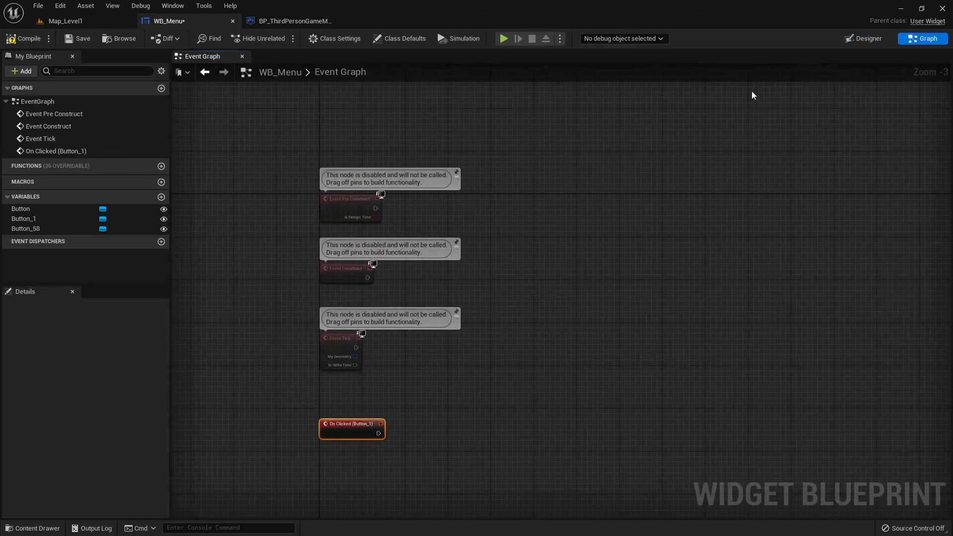
click(865, 42)
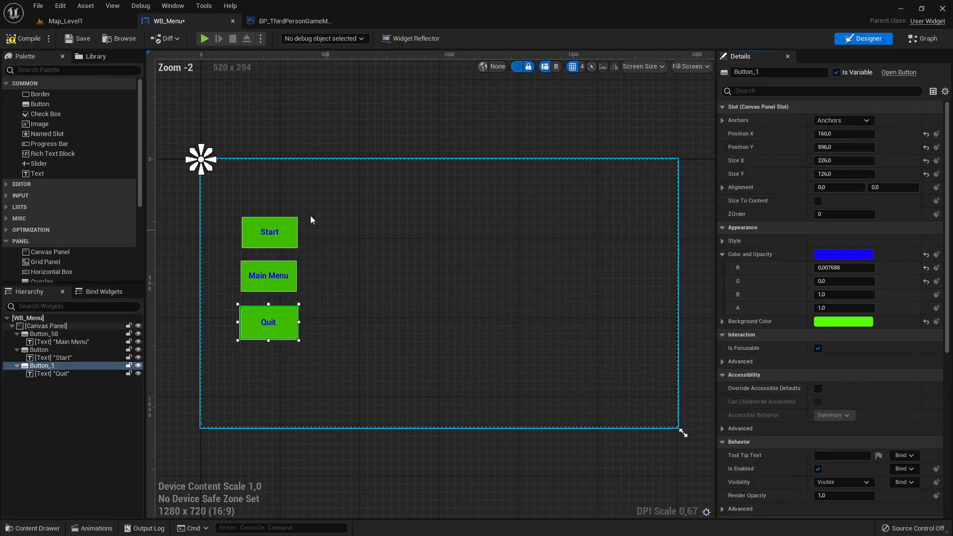
click(923, 39)
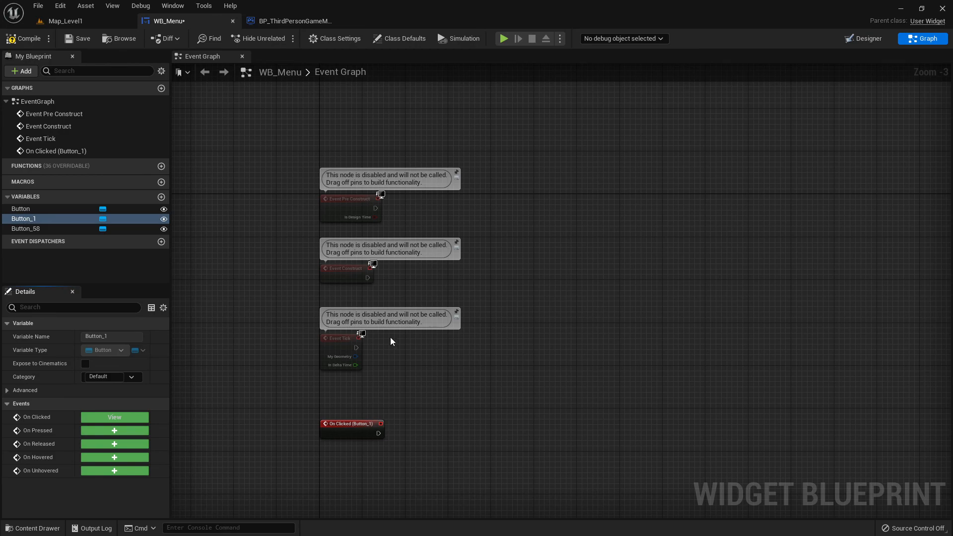
scroll(384, 370, up, 3)
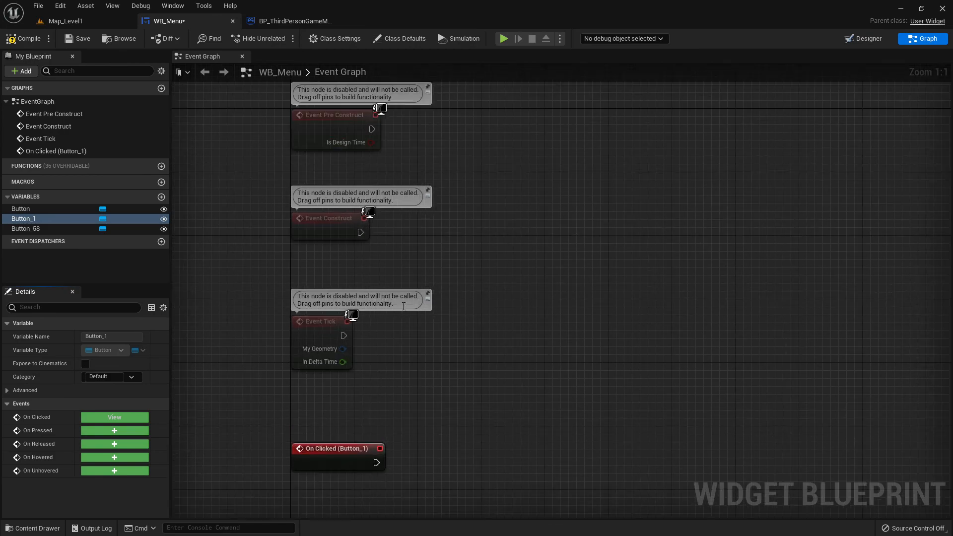
right_drag(441, 344, 472, 373)
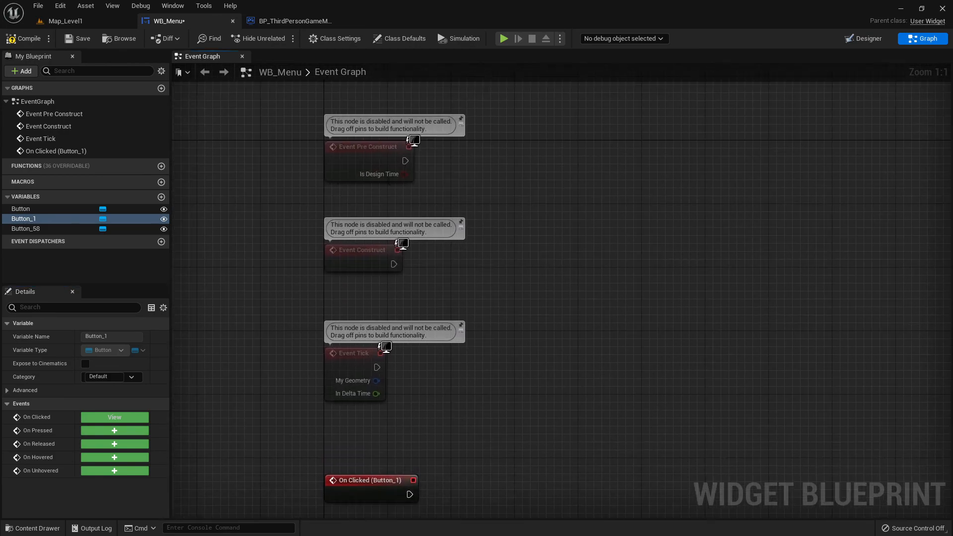
right_drag(422, 435, 419, 379)
right_drag(492, 275, 479, 283)
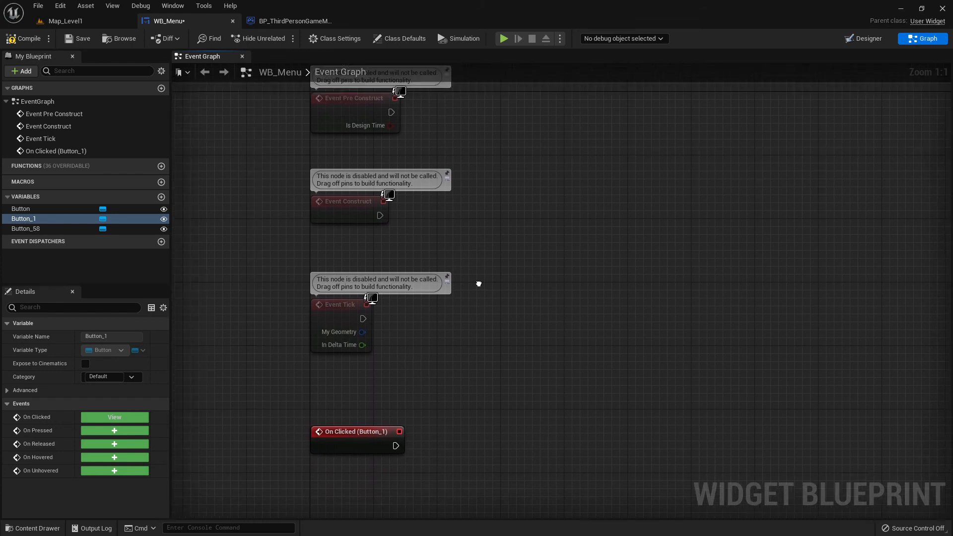
right_drag(500, 384, 451, 252)
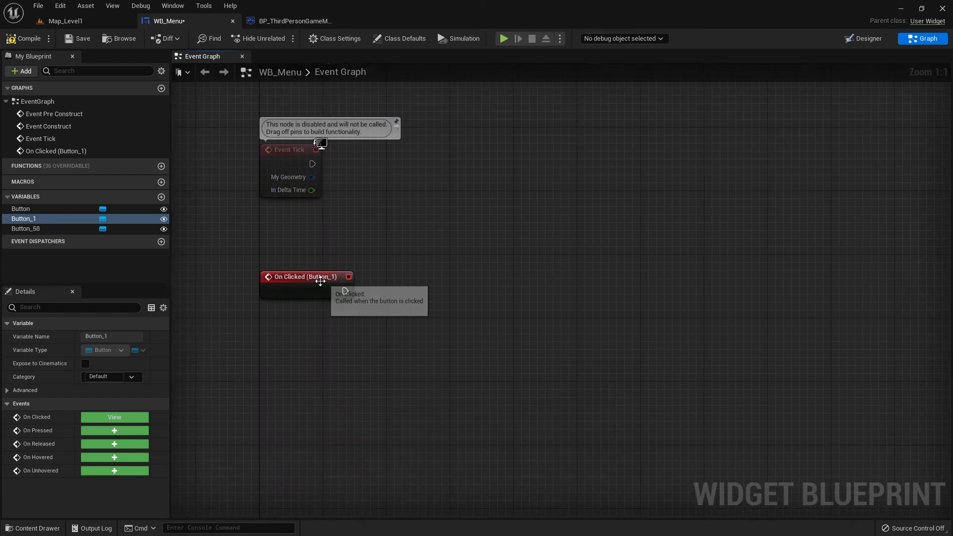
- Delete the disabled Event Pre Construct, Event Construct and Event Tick nodes, and compile and save WB_Menu
scroll(440, 227, down, 3)
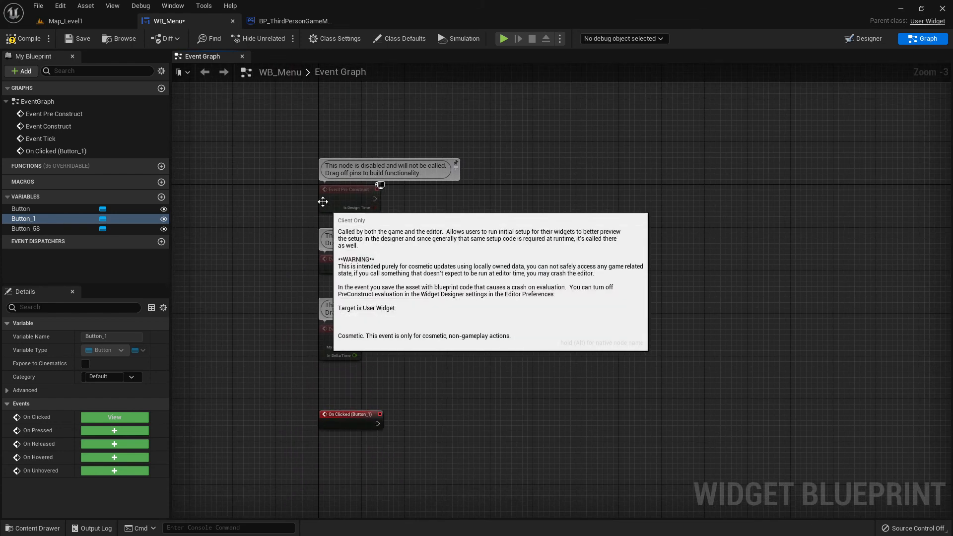
drag(290, 165, 454, 357)
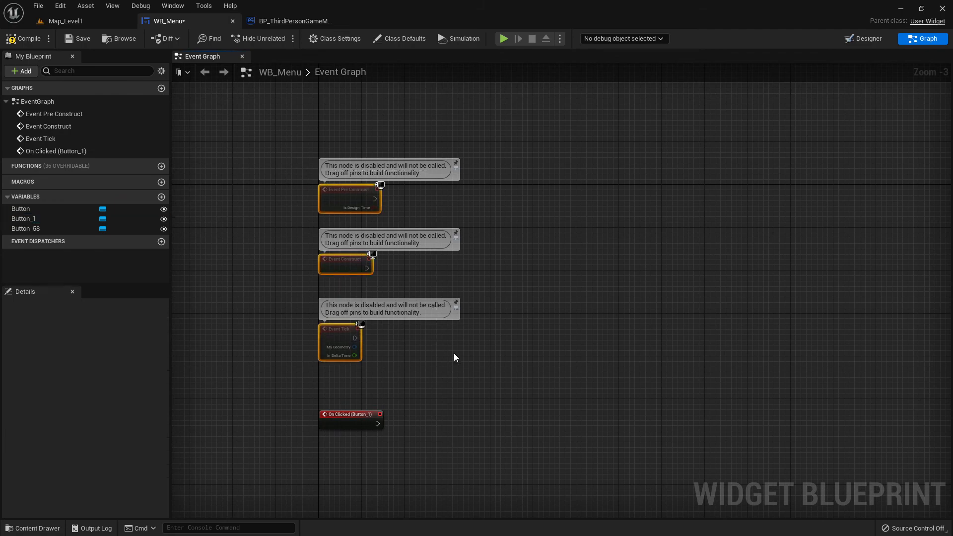
key(Delete)
right_drag(440, 311, 418, 115)
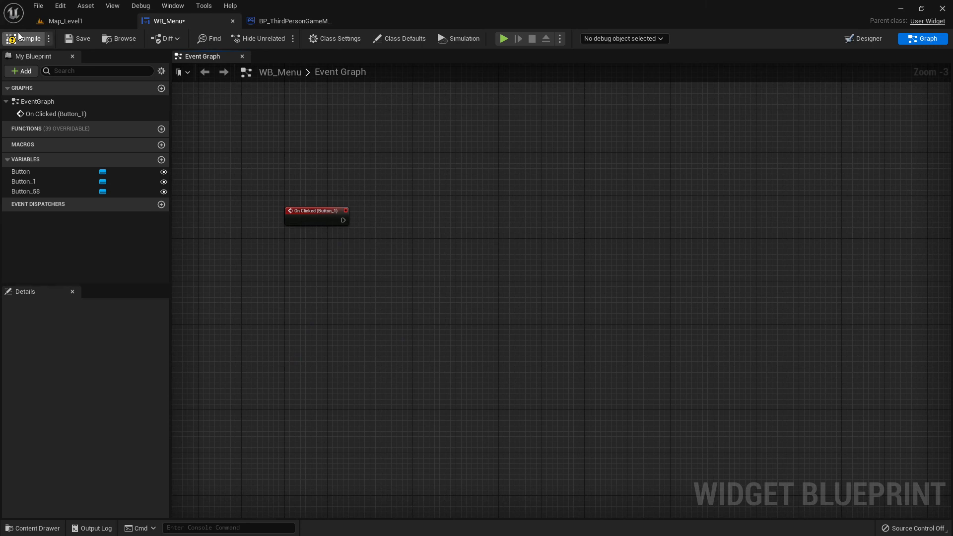
click(68, 43)
- Move the On Clicked (Button_1) node slightly lower in the graph, and review the Quit button's event list in the Designer
scroll(350, 225, up, 3)
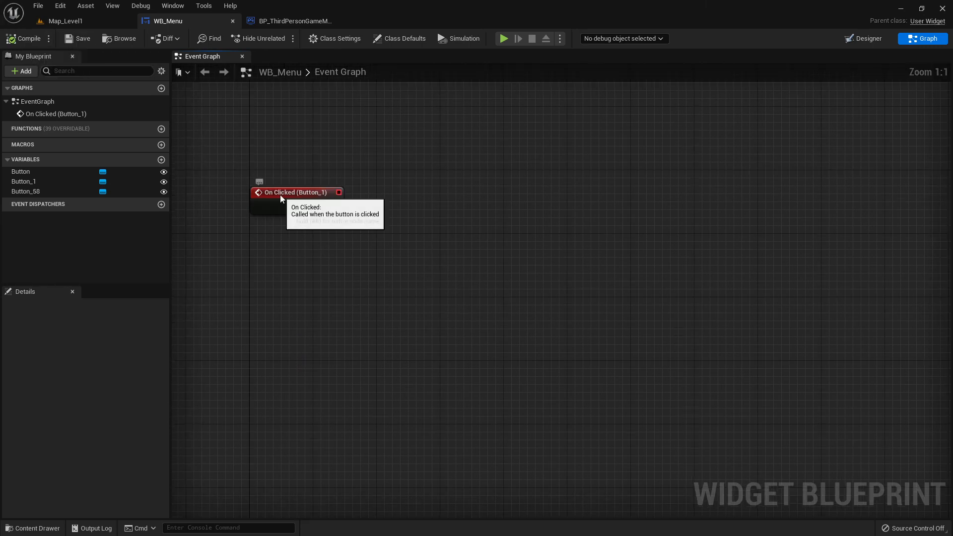
drag(280, 195, 293, 234)
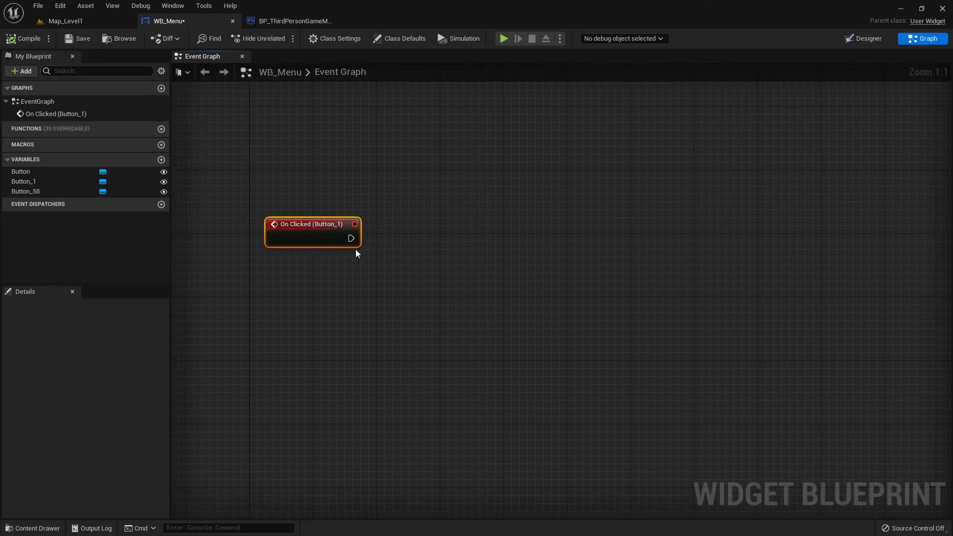
click(873, 39)
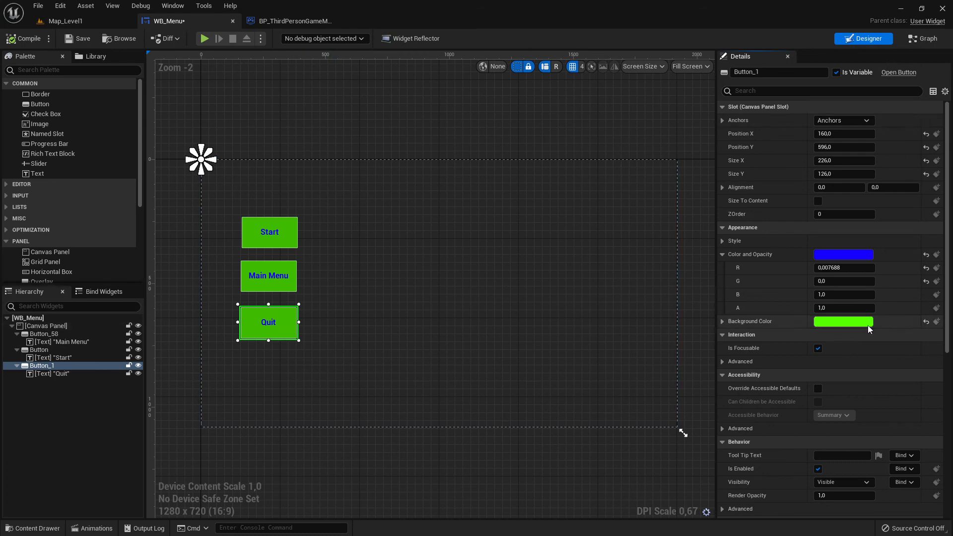
scroll(878, 348, down, 5)
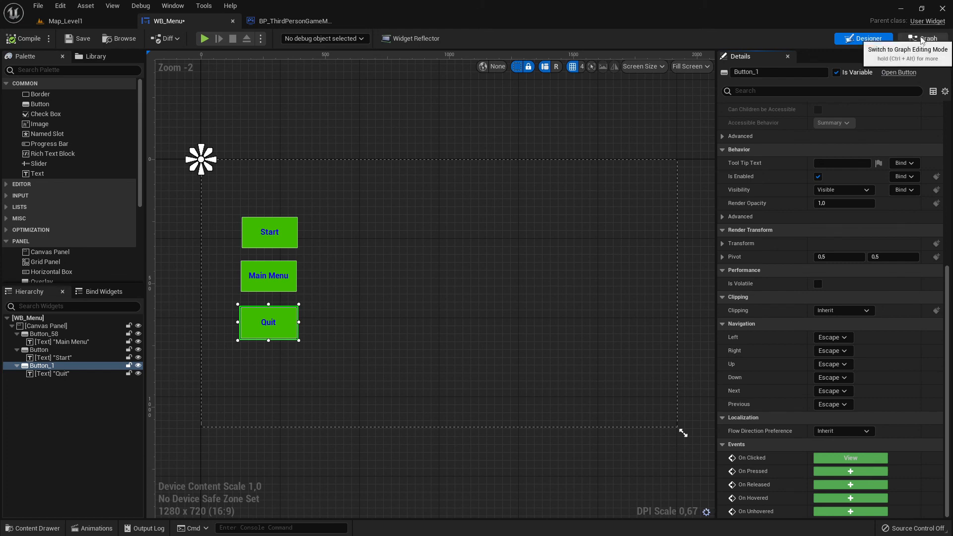
click(922, 38)
- Connect an Execute Console Command node to On Clicked (Button_1) with the command "Quit", and compile and save WB_Menu
drag(351, 238, 418, 240)
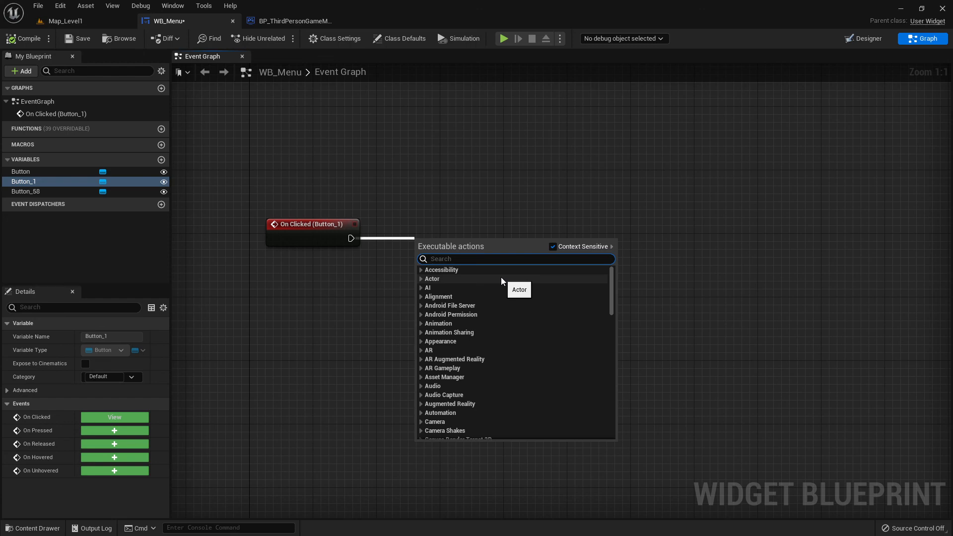
text(console)
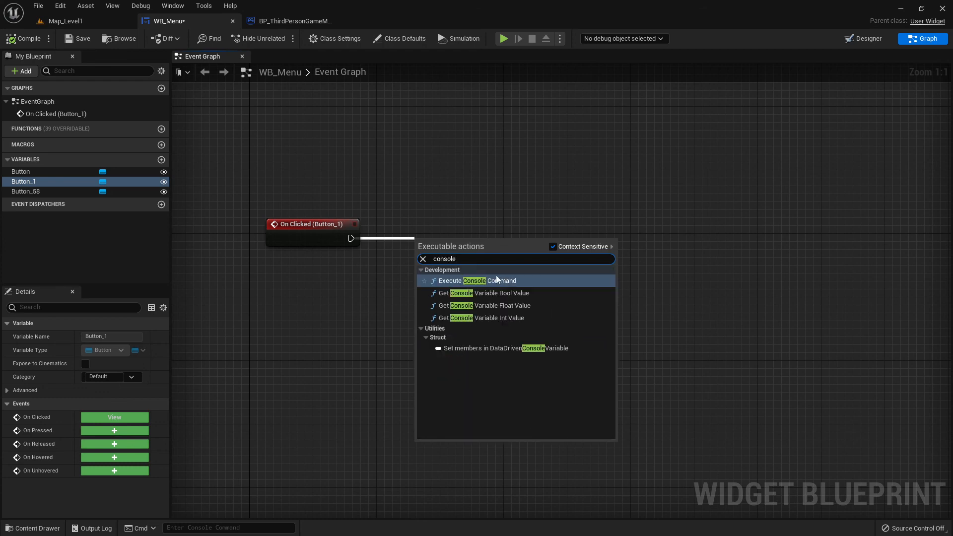
click(498, 281)
drag(459, 261, 513, 237)
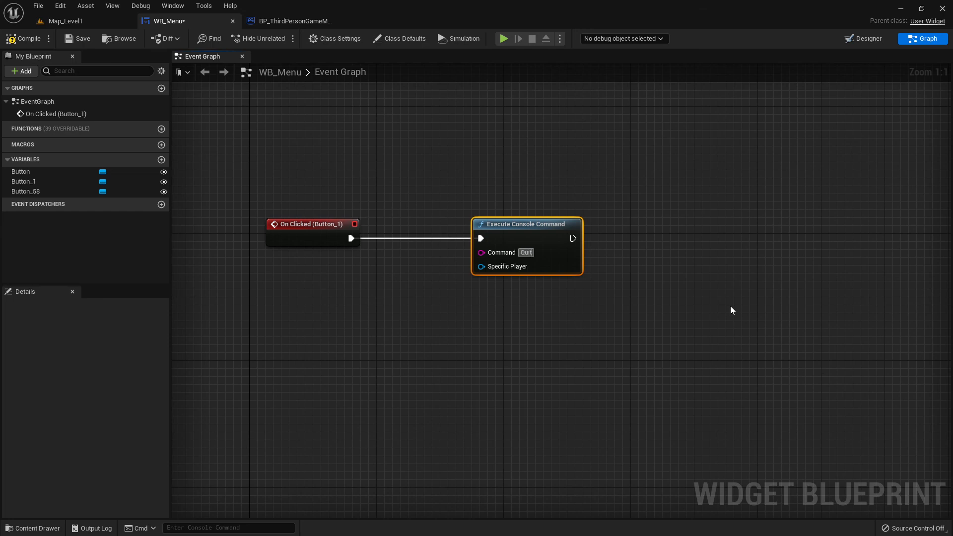
click(28, 39)
click(74, 40)
- Play Map_Level1 and test the Quit button in the on-screen menu
click(67, 21)
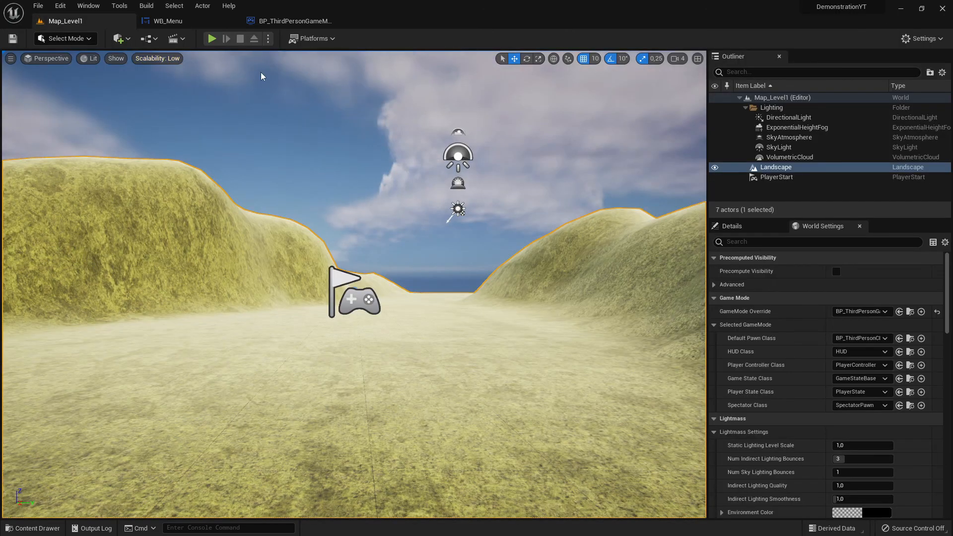
click(211, 39)
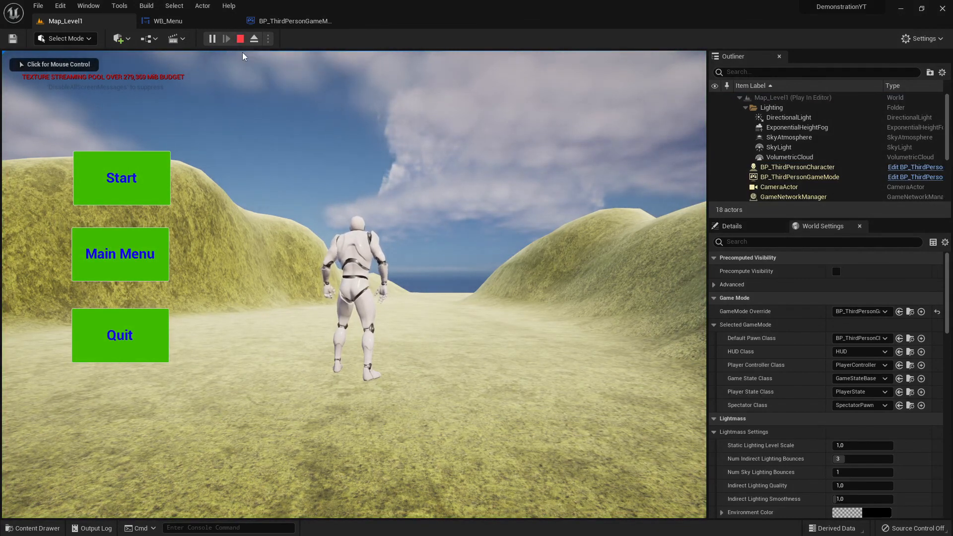
click(121, 340)
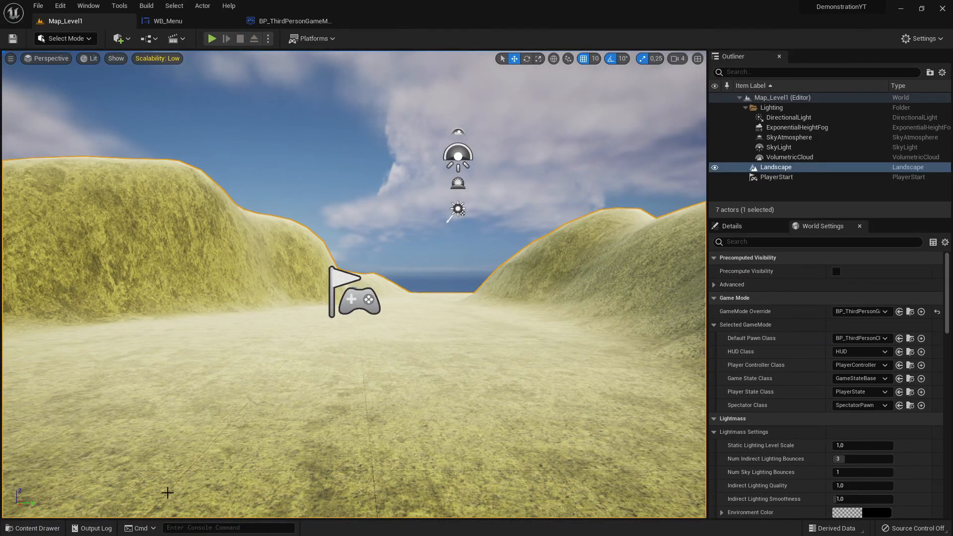
- Open the Output Log and clear all of its entries
click(101, 531)
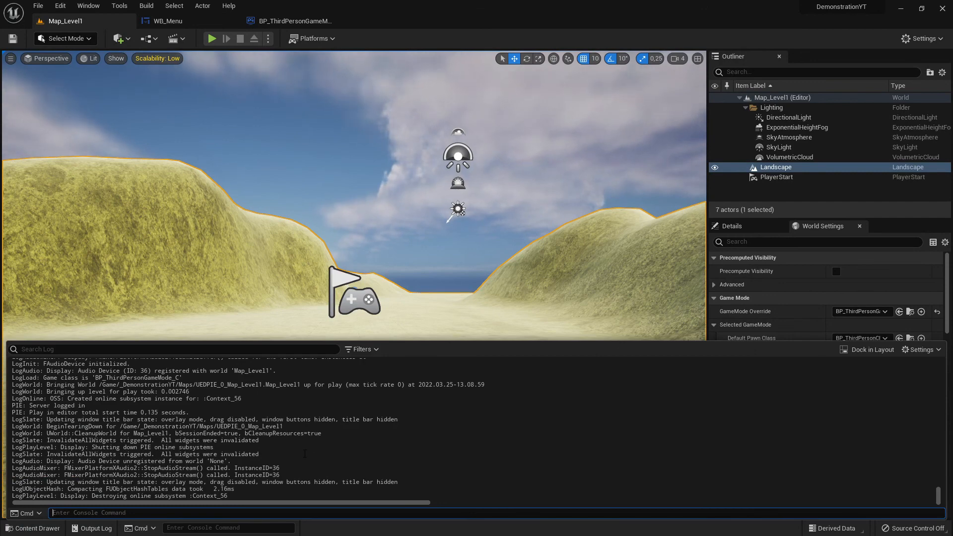
right_click(296, 445)
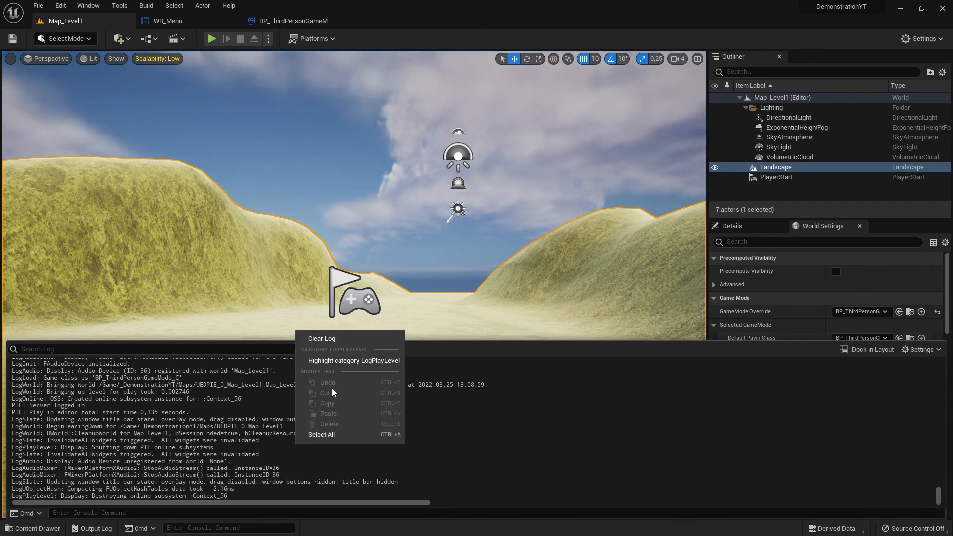
click(325, 339)
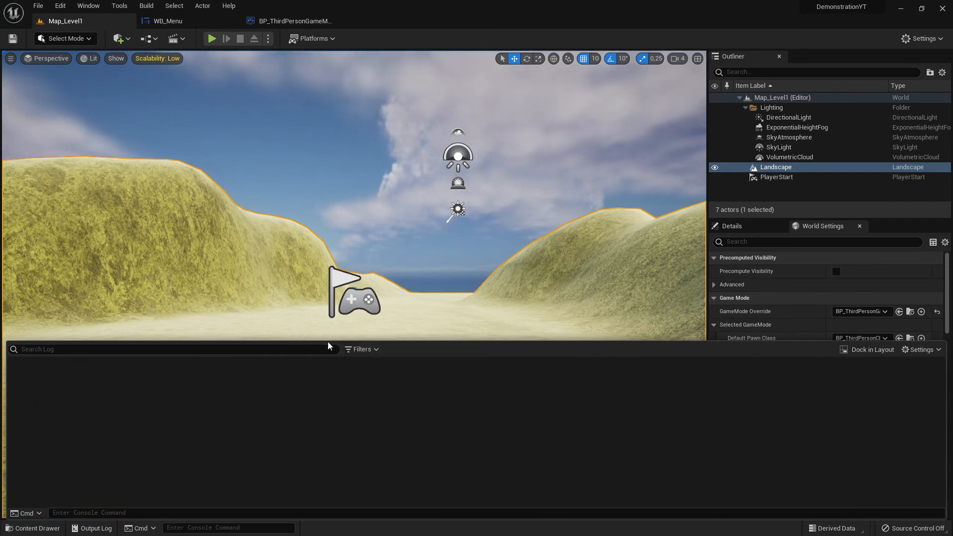
- Play Map_Level1 again, use the menu's Quit button, and read through the session's messages in the Output Log
click(212, 39)
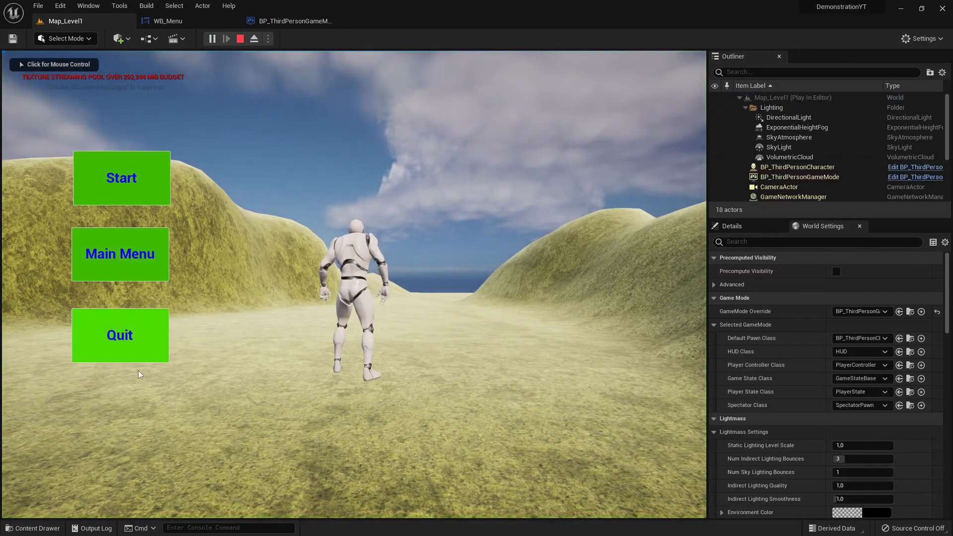
click(98, 528)
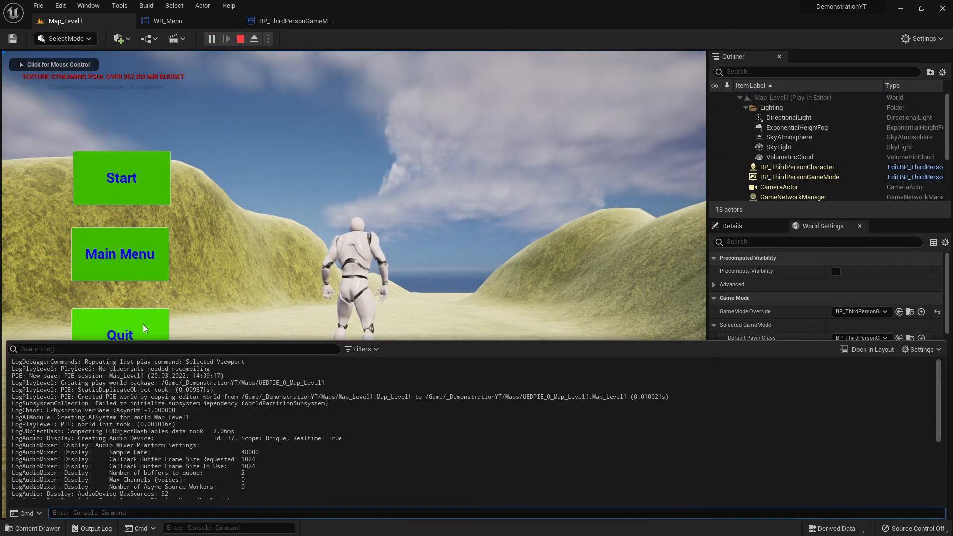
click(144, 328)
click(95, 528)
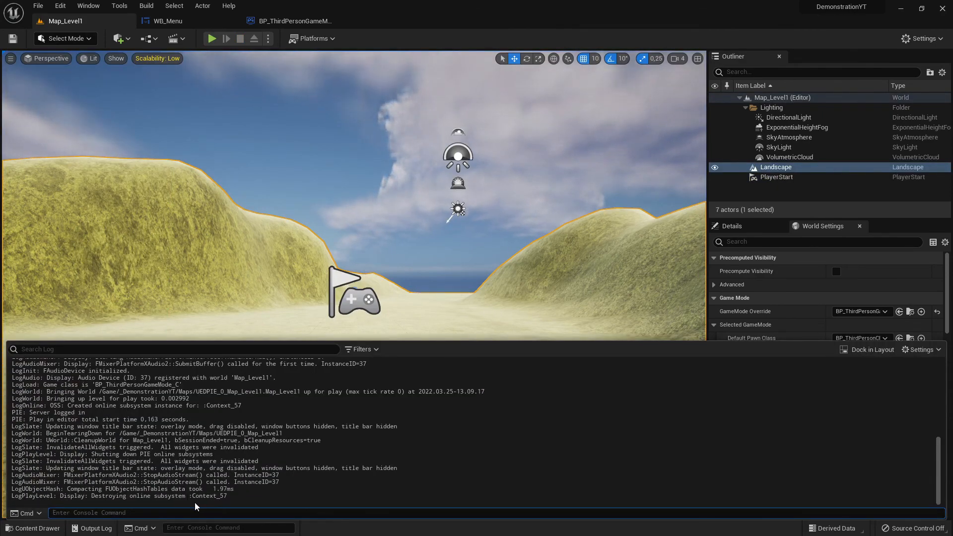
scroll(208, 499, up, 4)
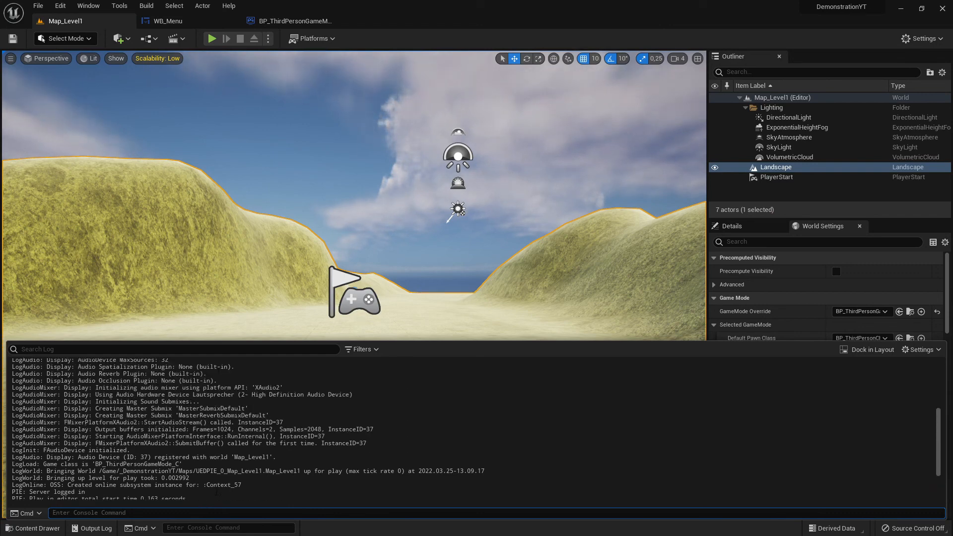
scroll(221, 495, down, 4)
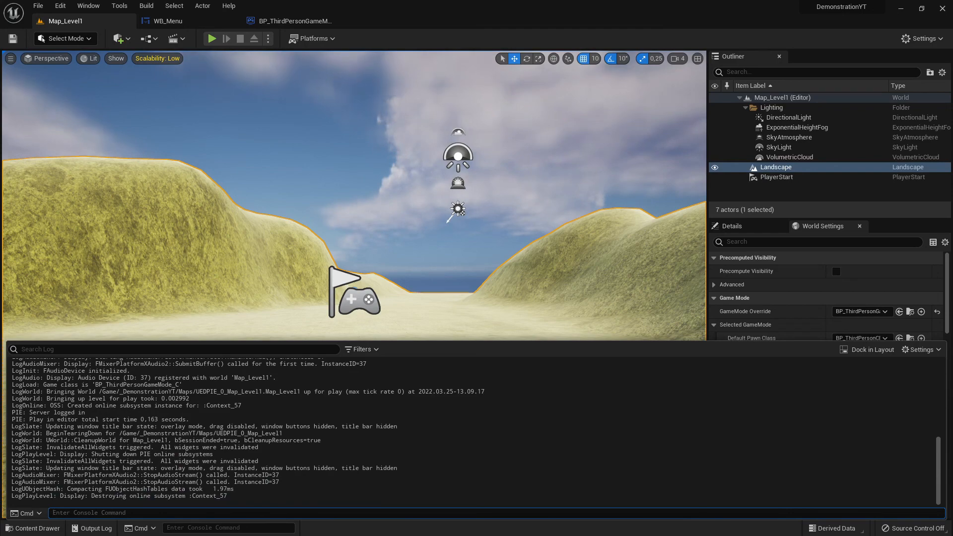
- Close the Output Log and review the Construction Script and Event Graph of BP_ThirdPersonGameMode
click(91, 529)
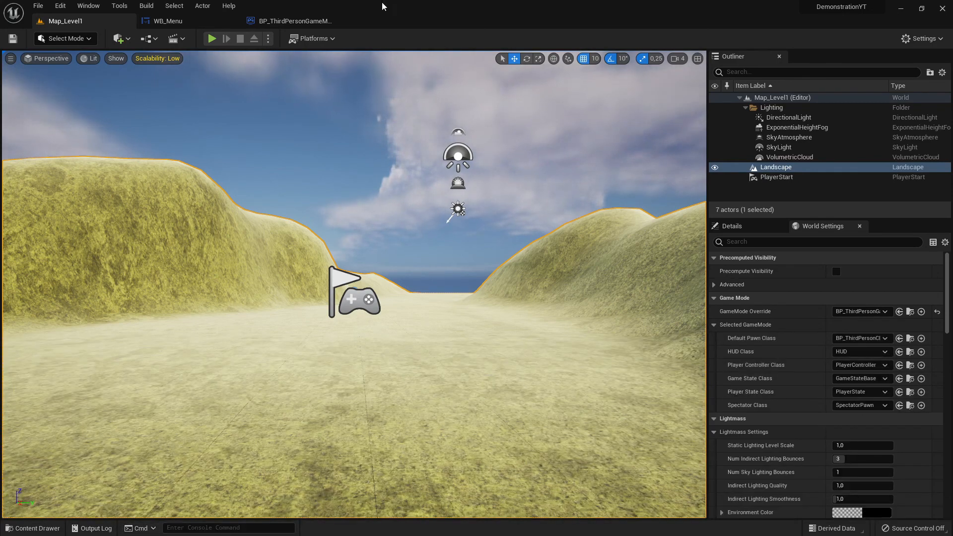
click(280, 22)
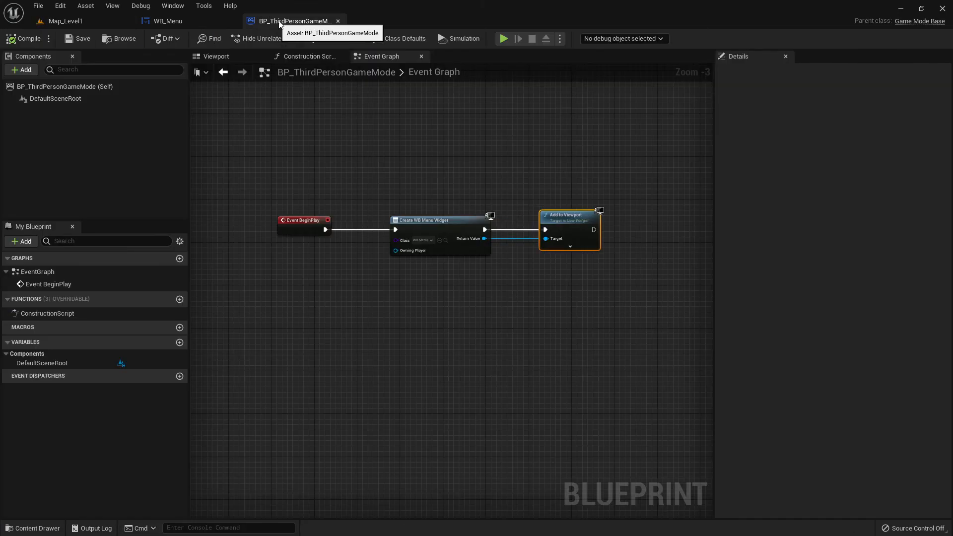
click(192, 20)
click(290, 23)
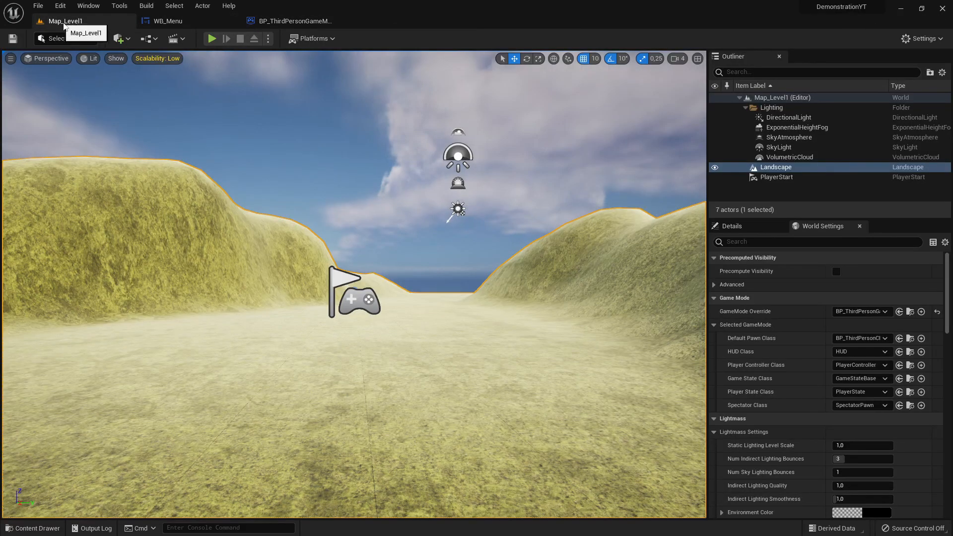
click(62, 21)
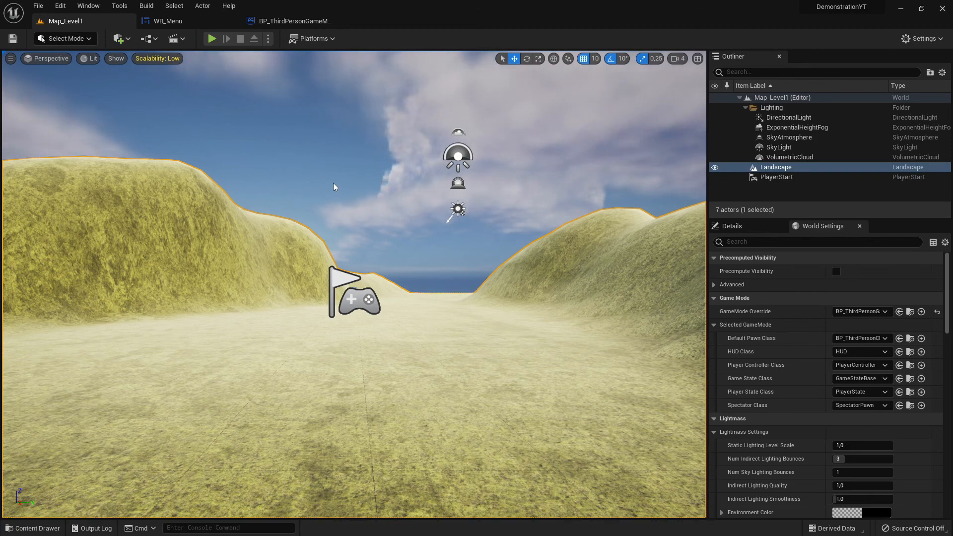
click(278, 21)
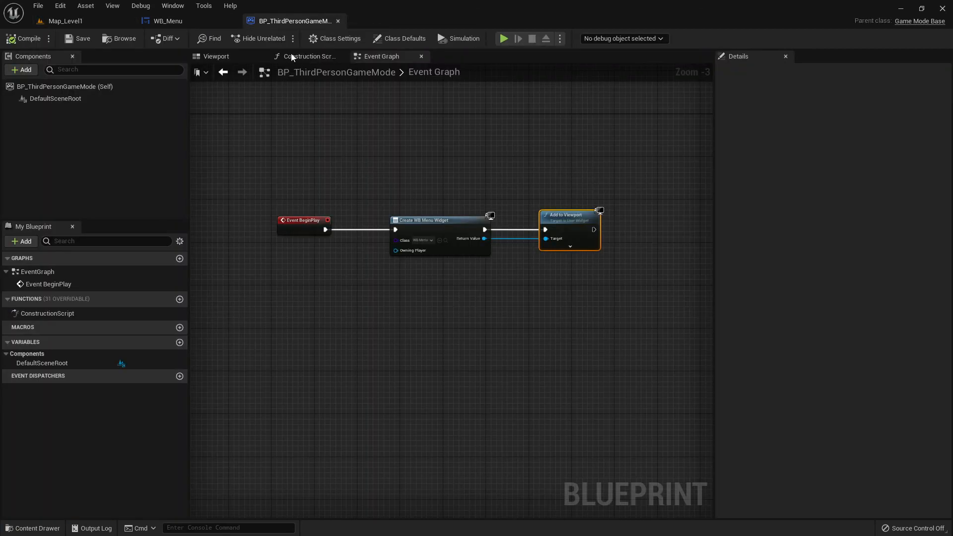
click(303, 58)
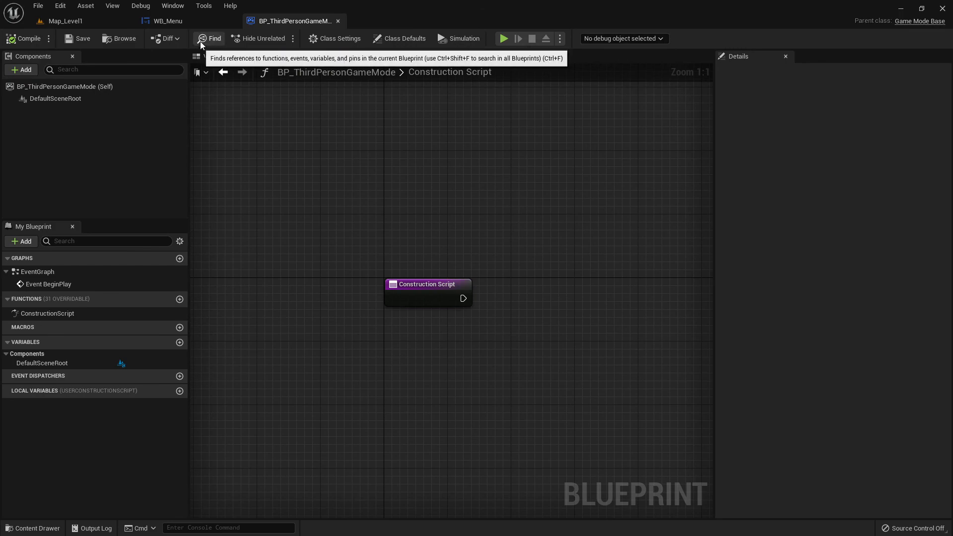
click(164, 21)
click(293, 21)
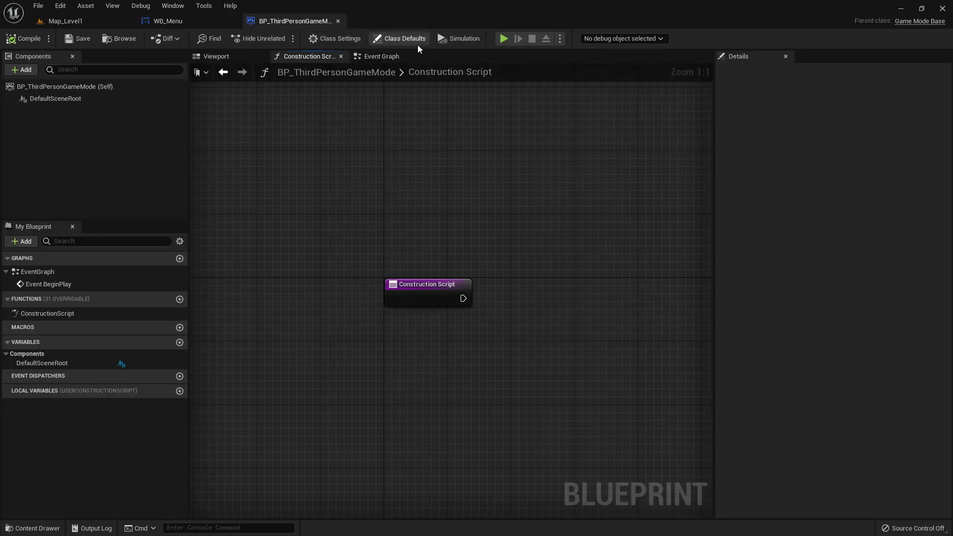
click(377, 57)
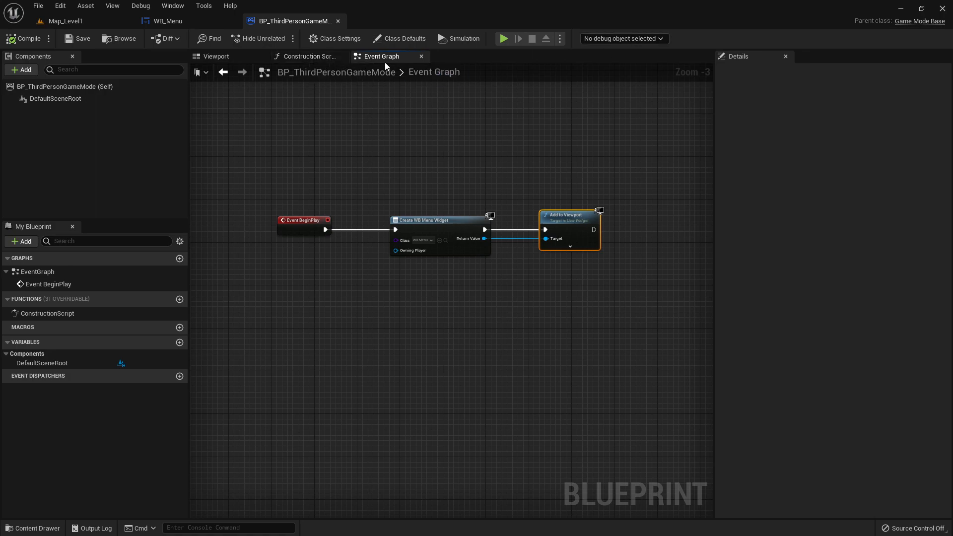
- Review WB_Menu's button layout and its On Clicked (Button_1) graph alongside the game mode's BeginPlay widget nodes
click(182, 21)
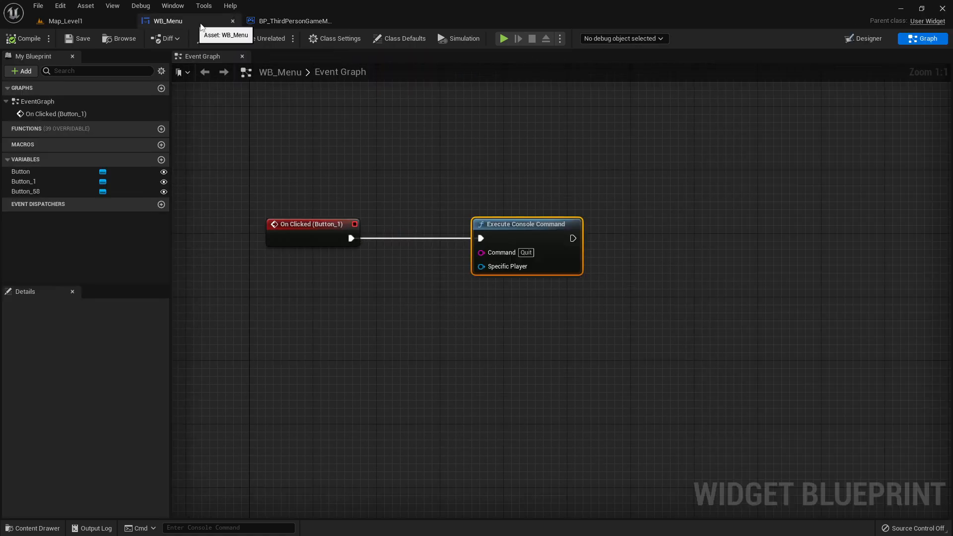
click(869, 40)
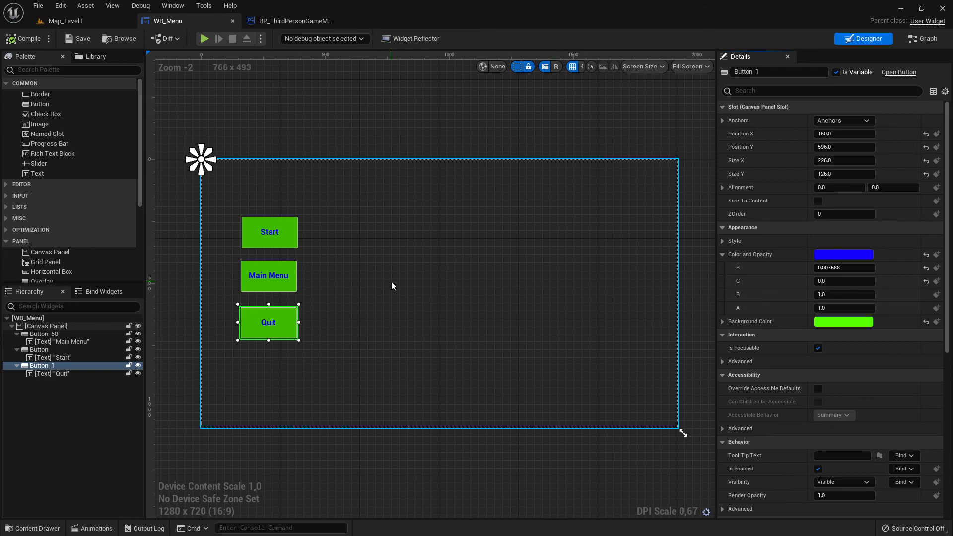
click(924, 38)
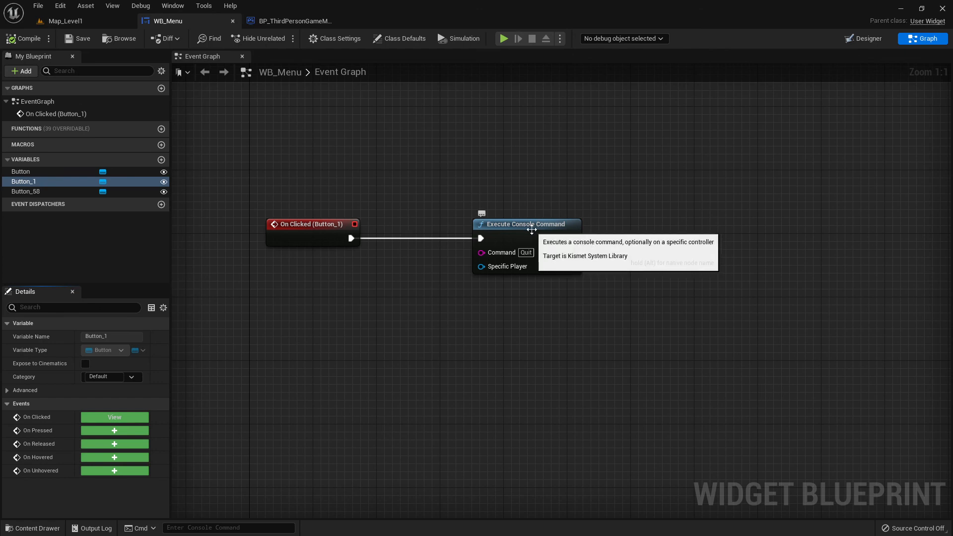
click(288, 21)
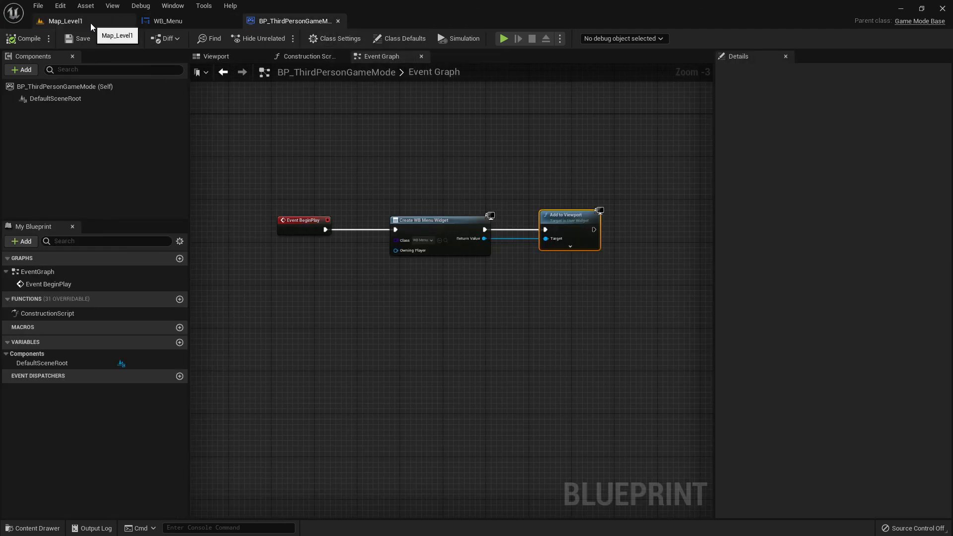
click(187, 22)
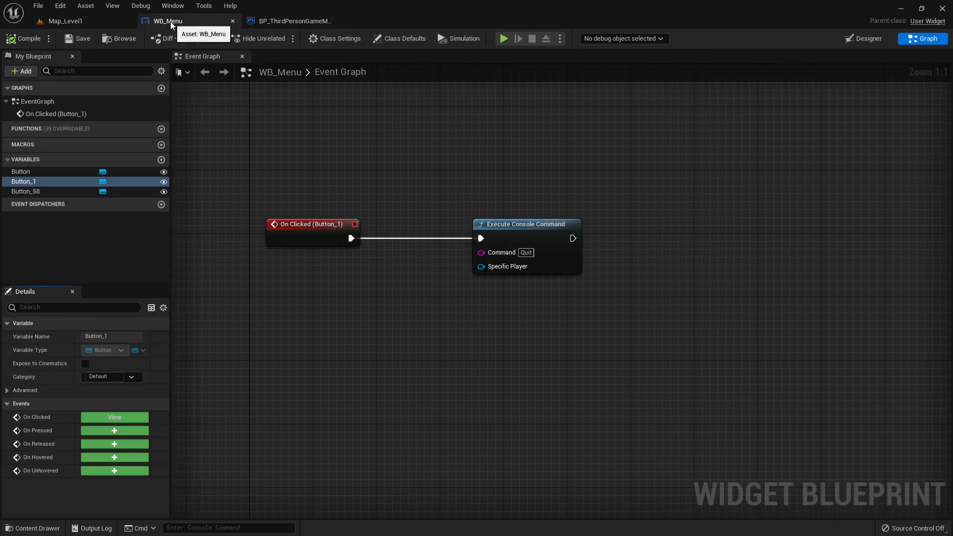
- From Map_Level1, look up the Widget Blueprint asset type among the creation options in the _DemonstrationYT content folder
click(65, 21)
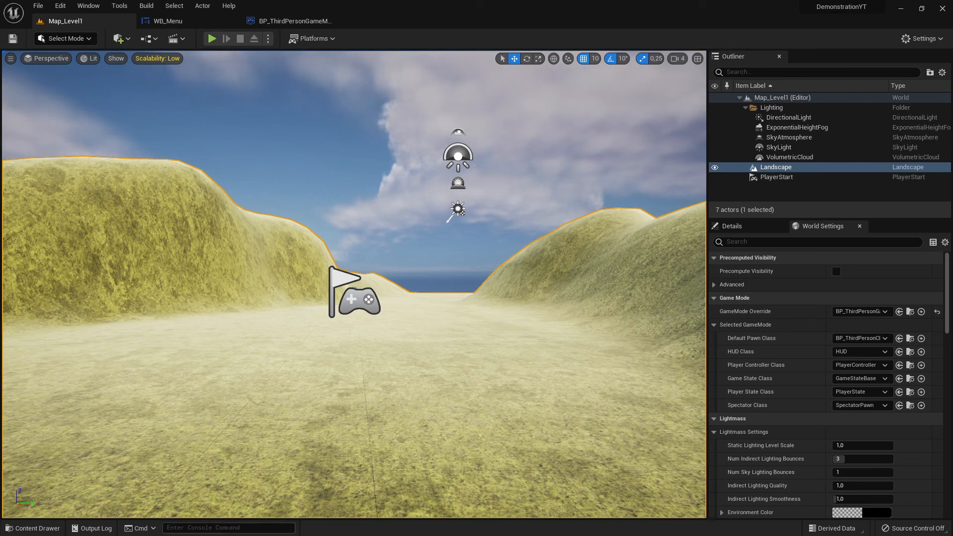
click(63, 528)
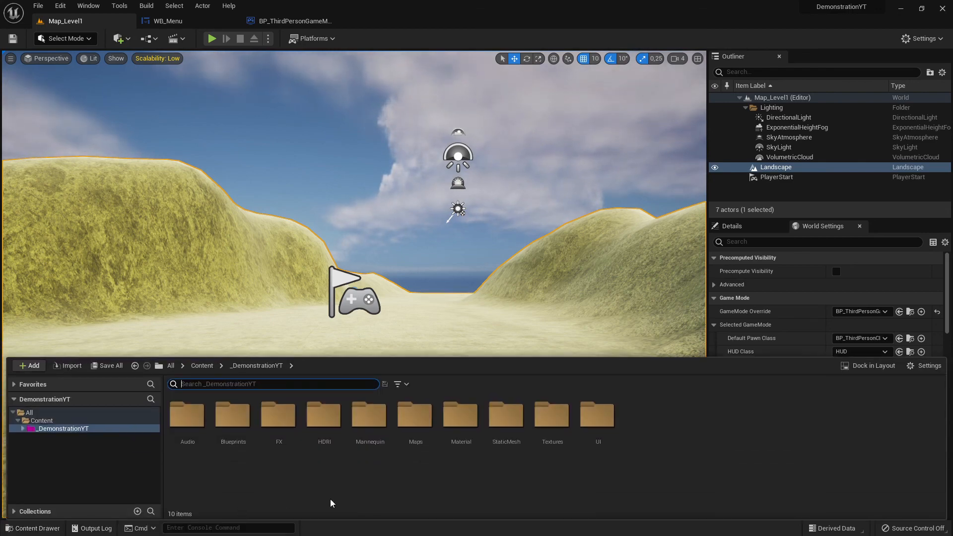
click(347, 495)
right_click(347, 495)
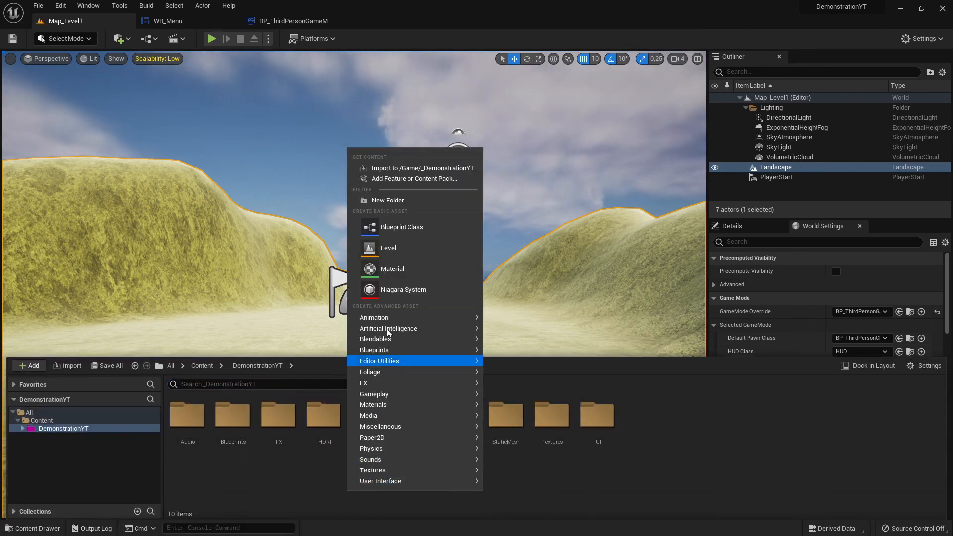
mouse_move(385, 486)
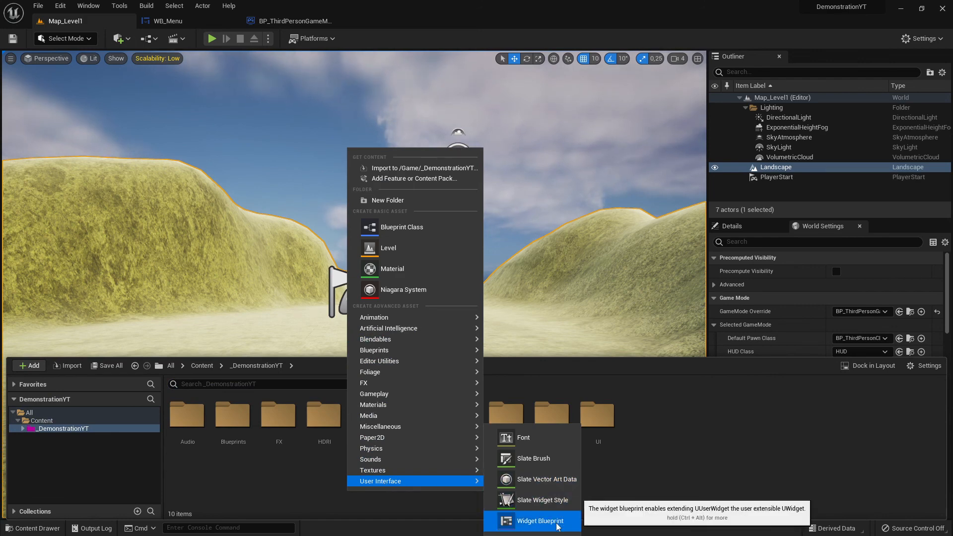
mouse_move(431, 427)
click(685, 424)
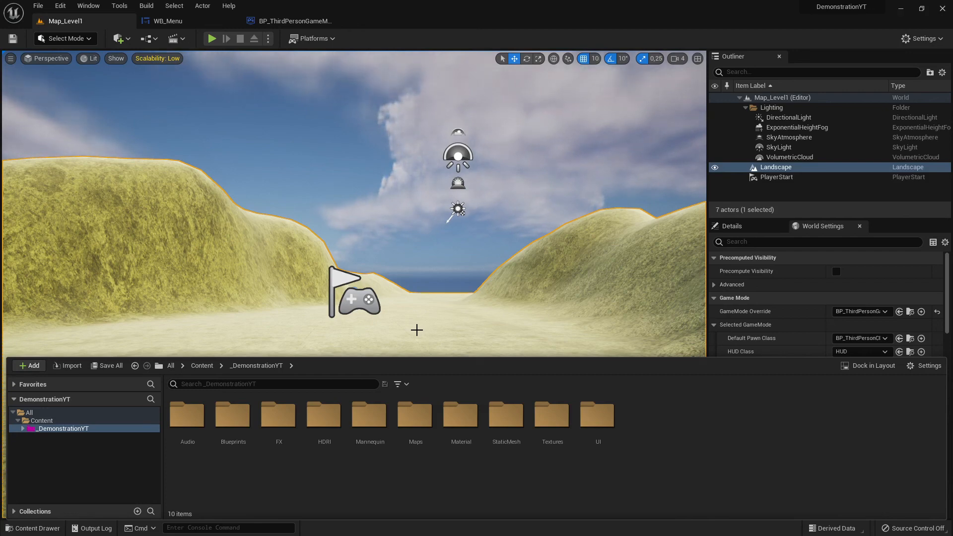
right_click(316, 497)
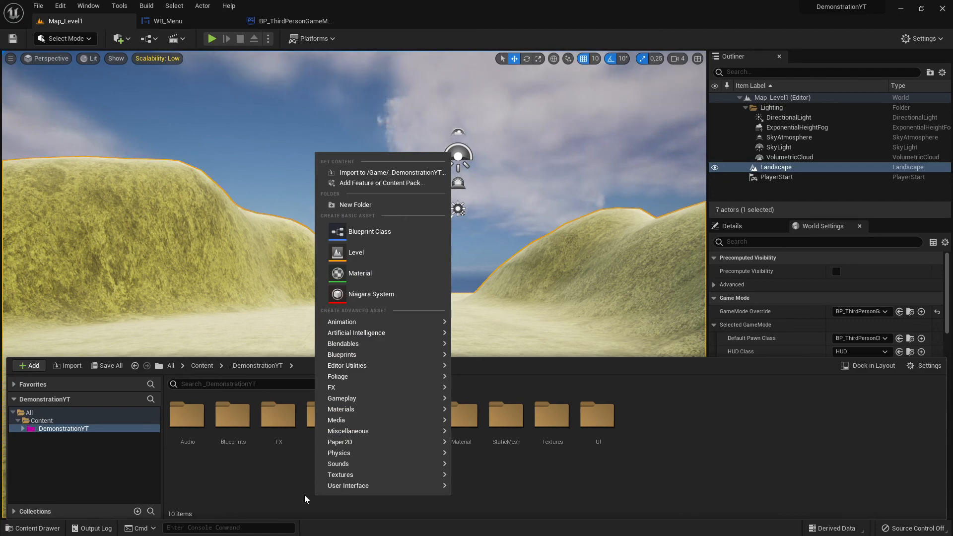
- Return to the WB_Menu event graph with the Quit button's console command logic
click(168, 22)
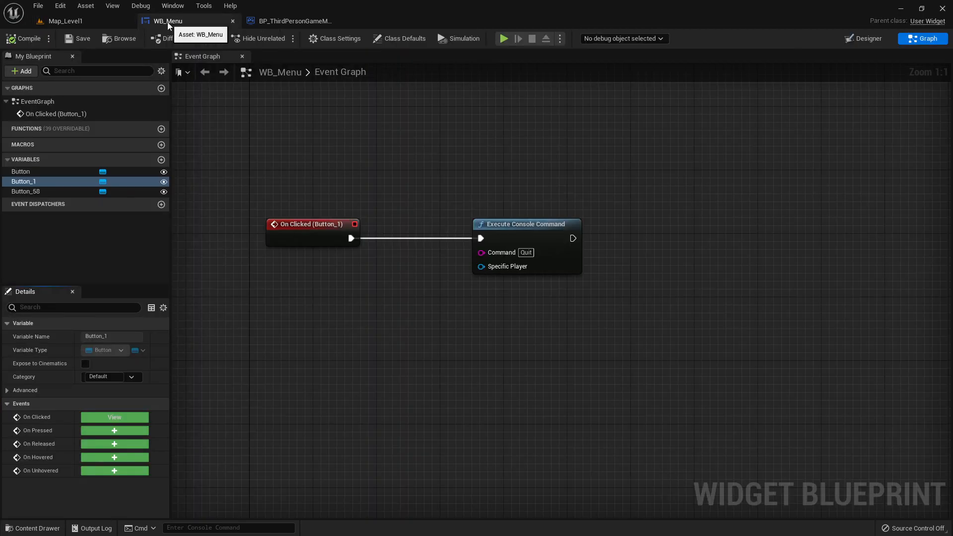
click(277, 22)
click(182, 22)
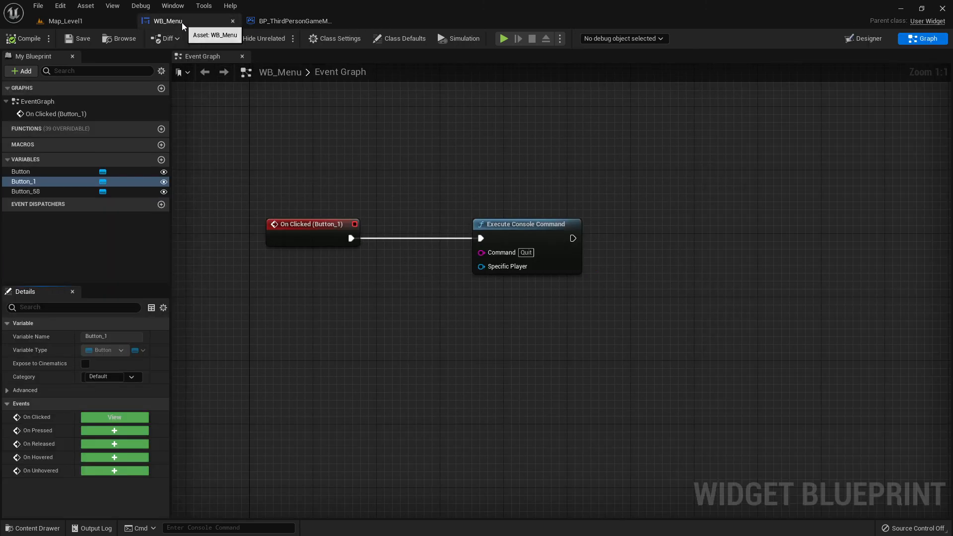